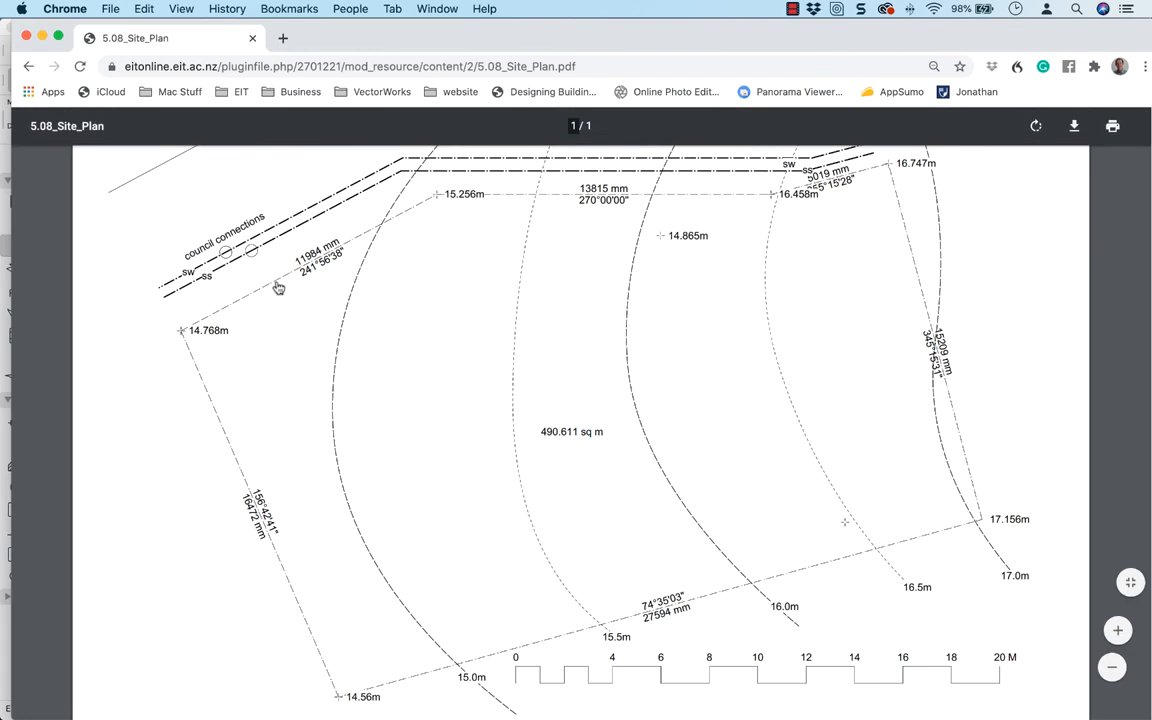
Switch to the Site Modeling project in ARCHICAD and examine the site mesh in the 3D view
{"action": "key", "text": "super+Tab"}
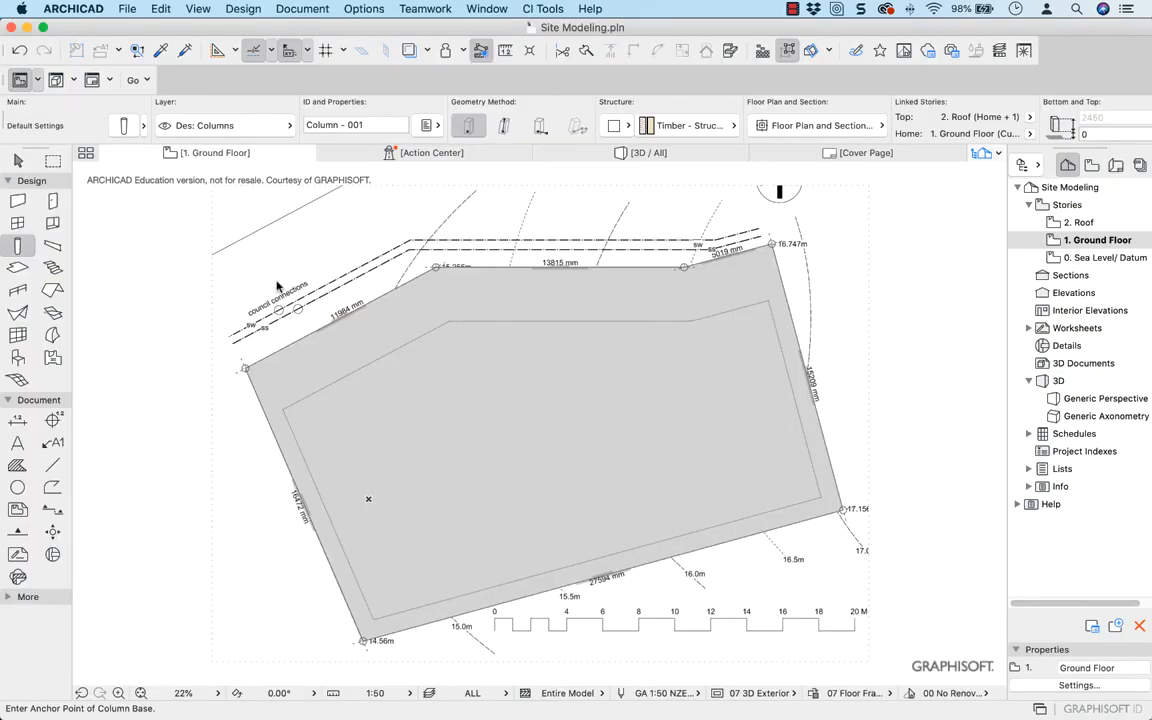
{"action": "left_click", "coordinate": [396, 398]}
{"action": "key", "text": "x"}
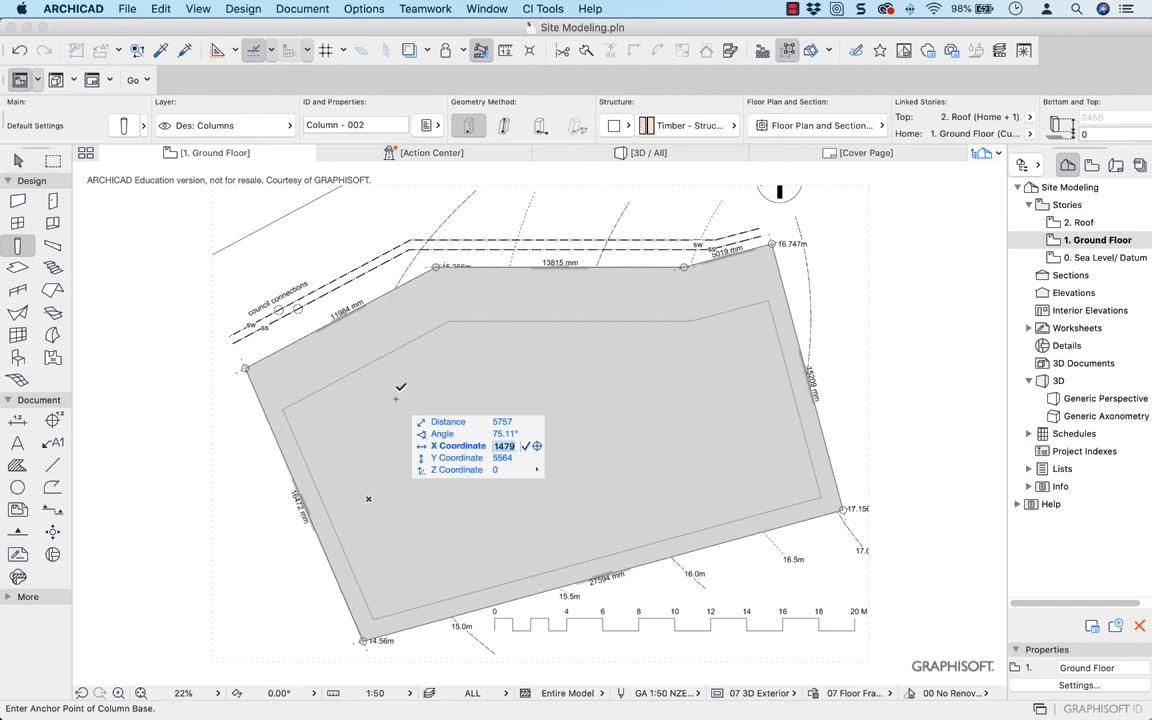
{"action": "left_click", "coordinate": [630, 154]}
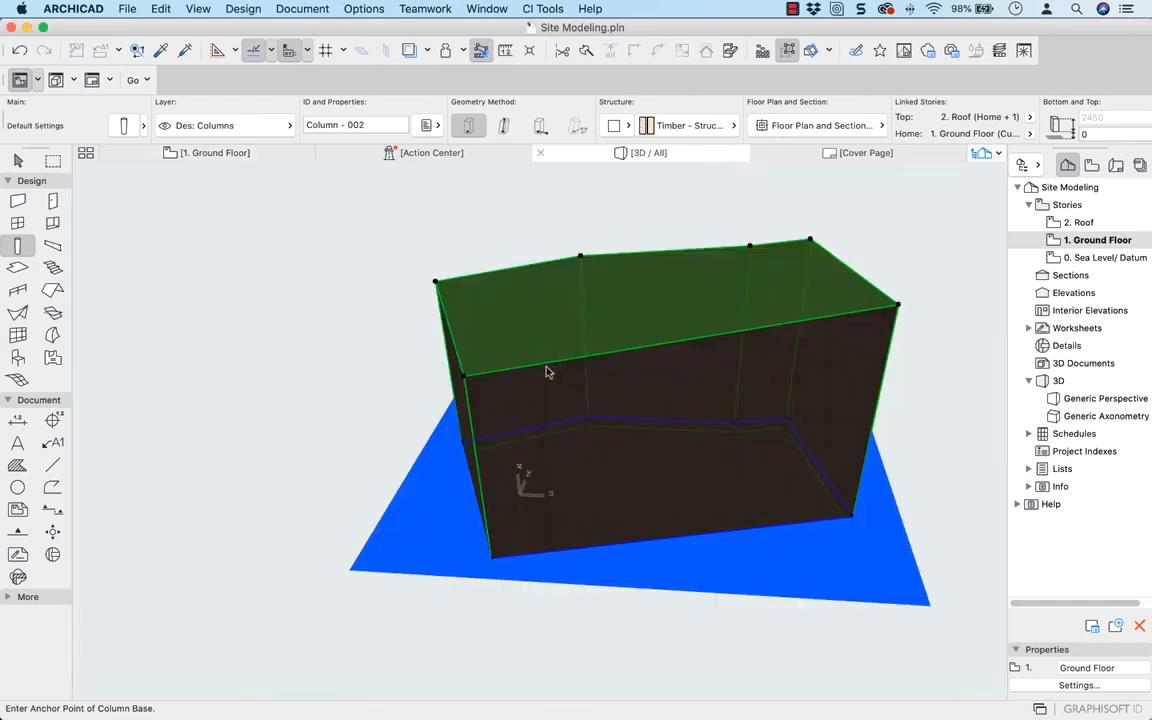
{"action": "scroll", "coordinate": [520, 308], "scroll_direction": "up", "scroll_amount": 4}
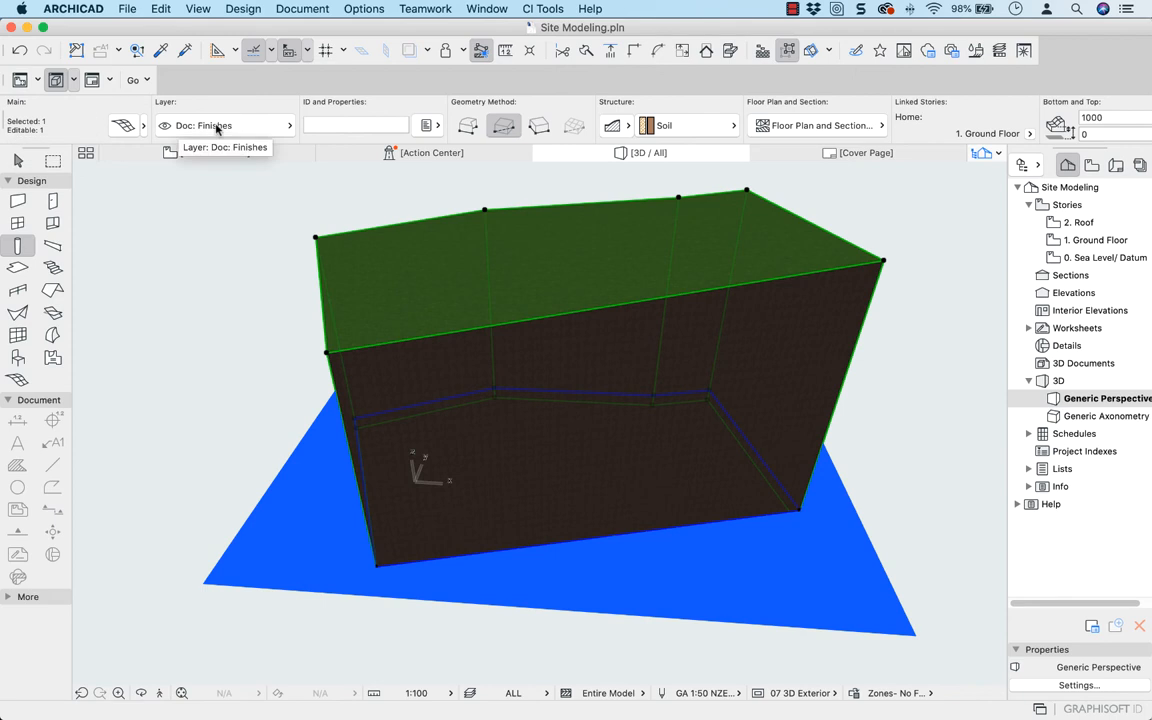
On the Ground Floor plan, select the site mesh and turn off its cover fill
{"action": "left_click", "coordinate": [205, 152]}
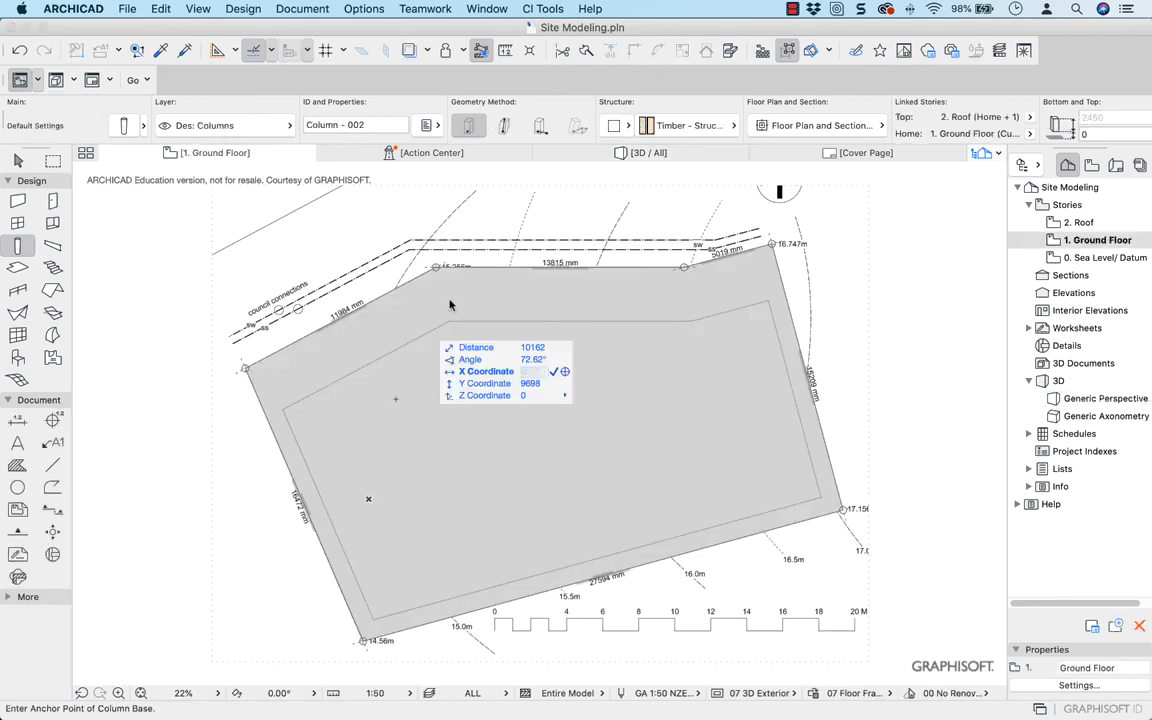
{"action": "key", "text": "Escape"}
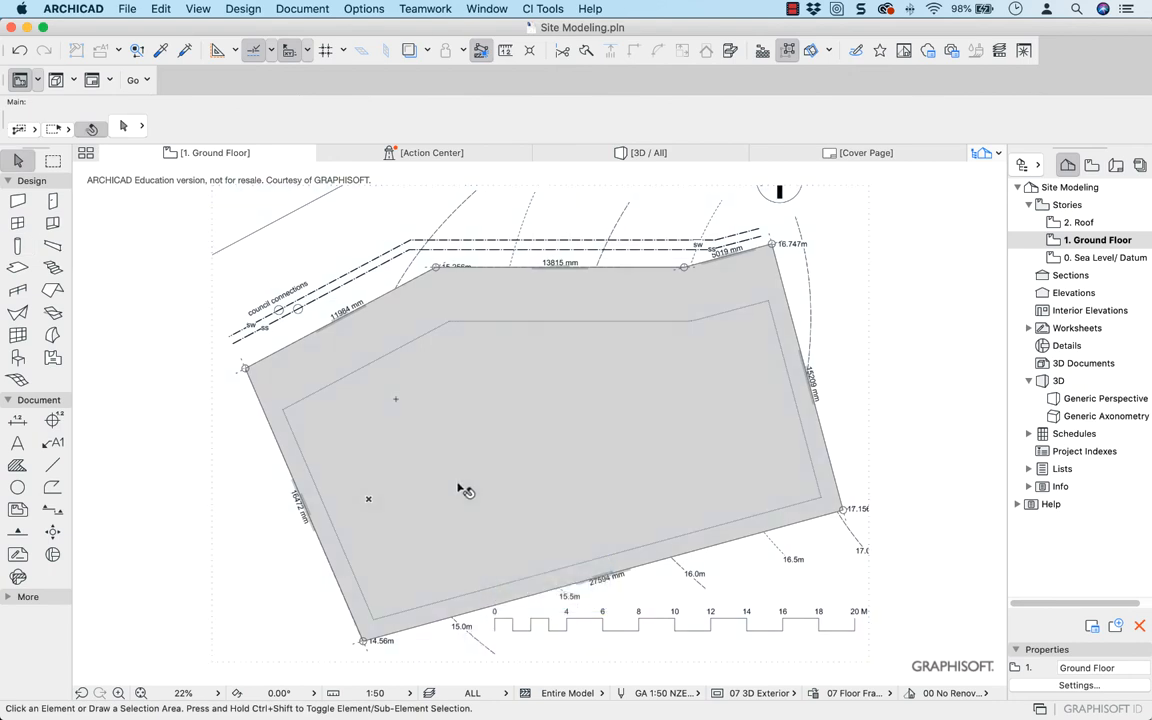
{"action": "left_click", "coordinate": [462, 488]}
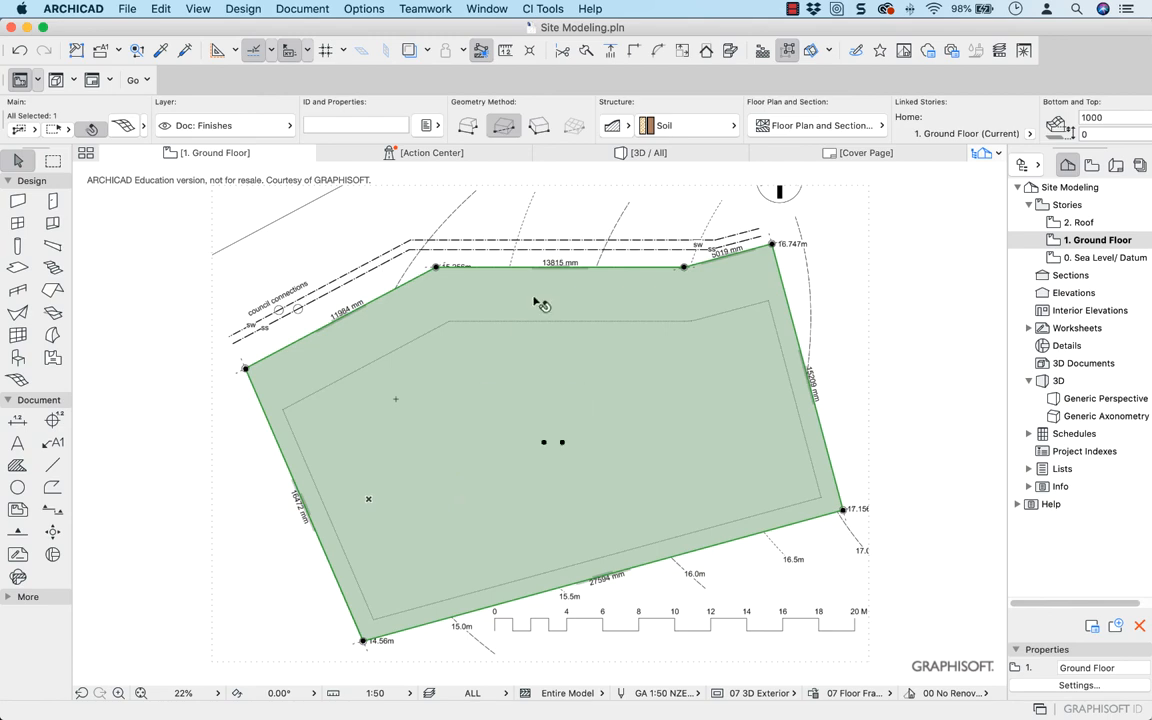
{"action": "left_click", "coordinate": [816, 125]}
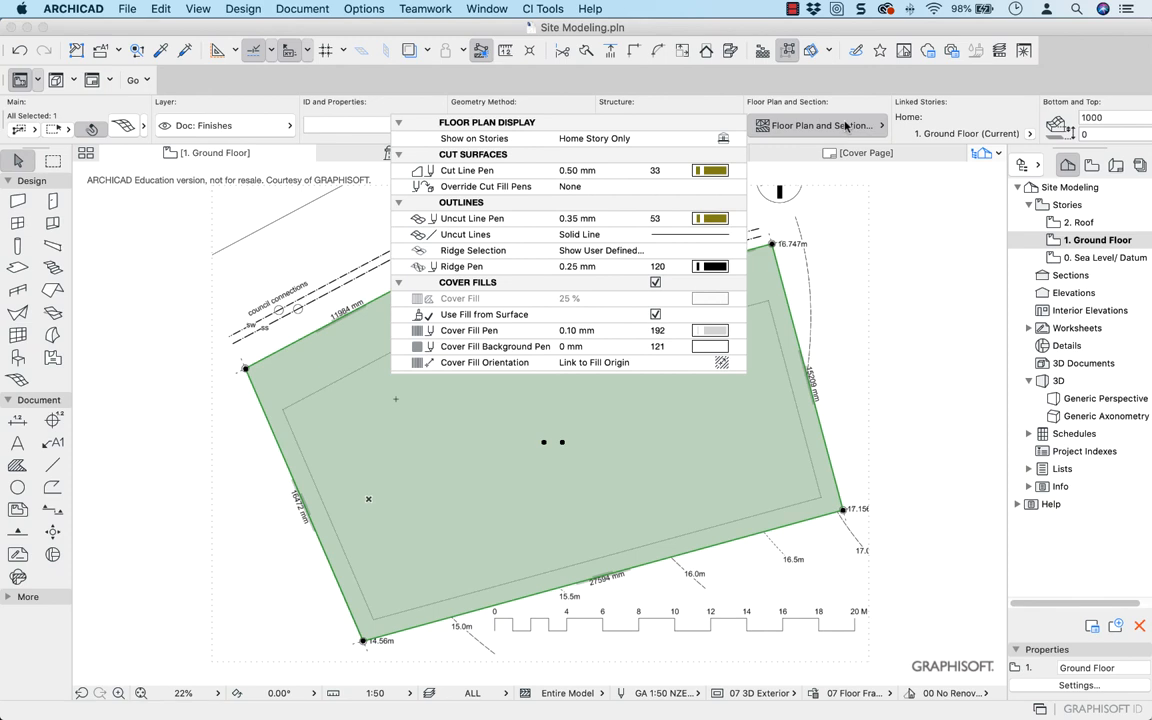
{"action": "left_click", "coordinate": [655, 284]}
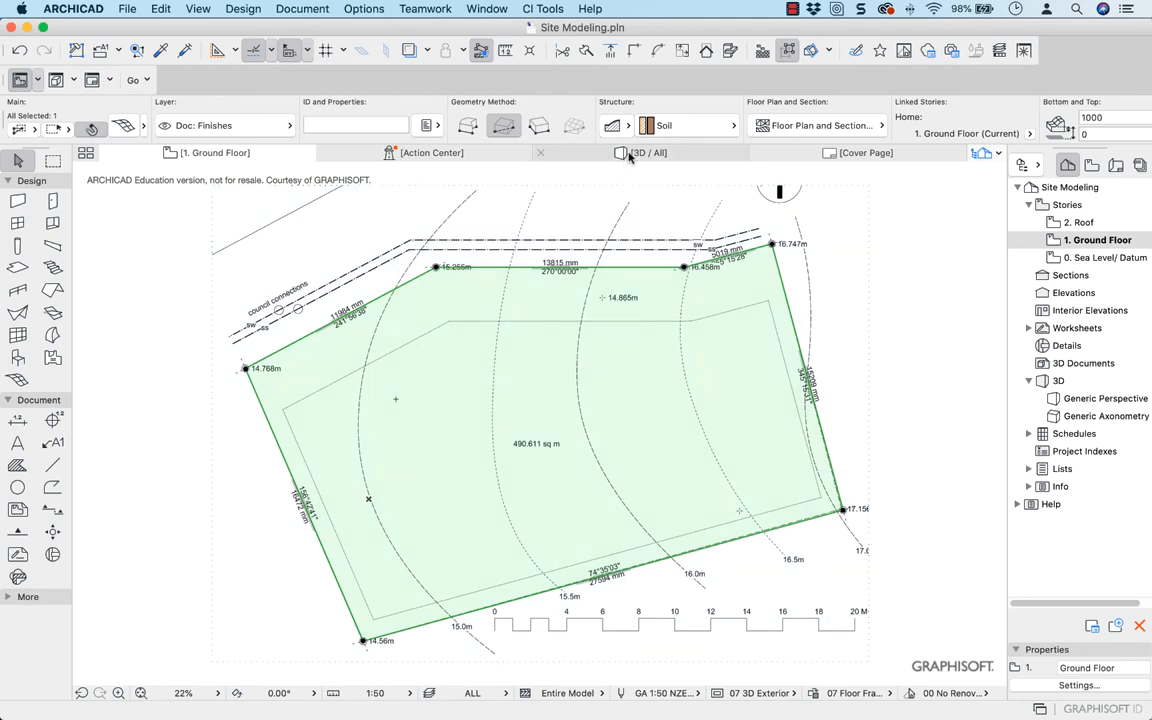
Examine the selected mesh in the 3D view and look at its floor plan and section display settings
{"action": "left_click", "coordinate": [629, 156]}
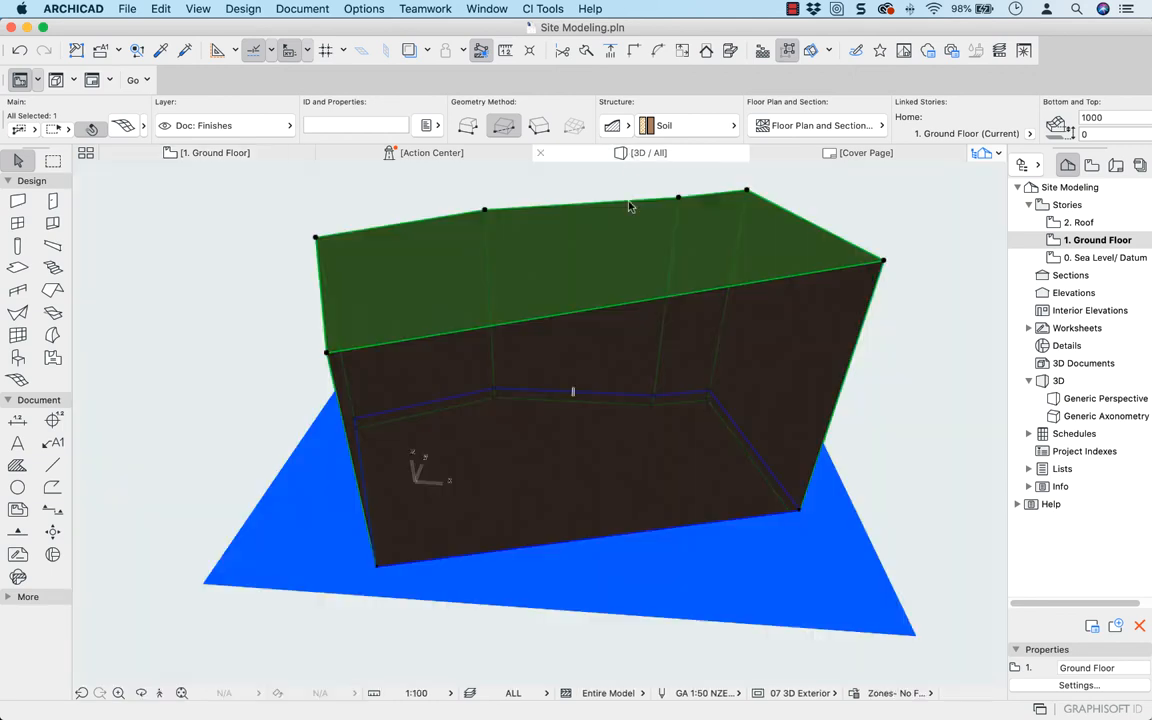
{"action": "left_click", "coordinate": [624, 260]}
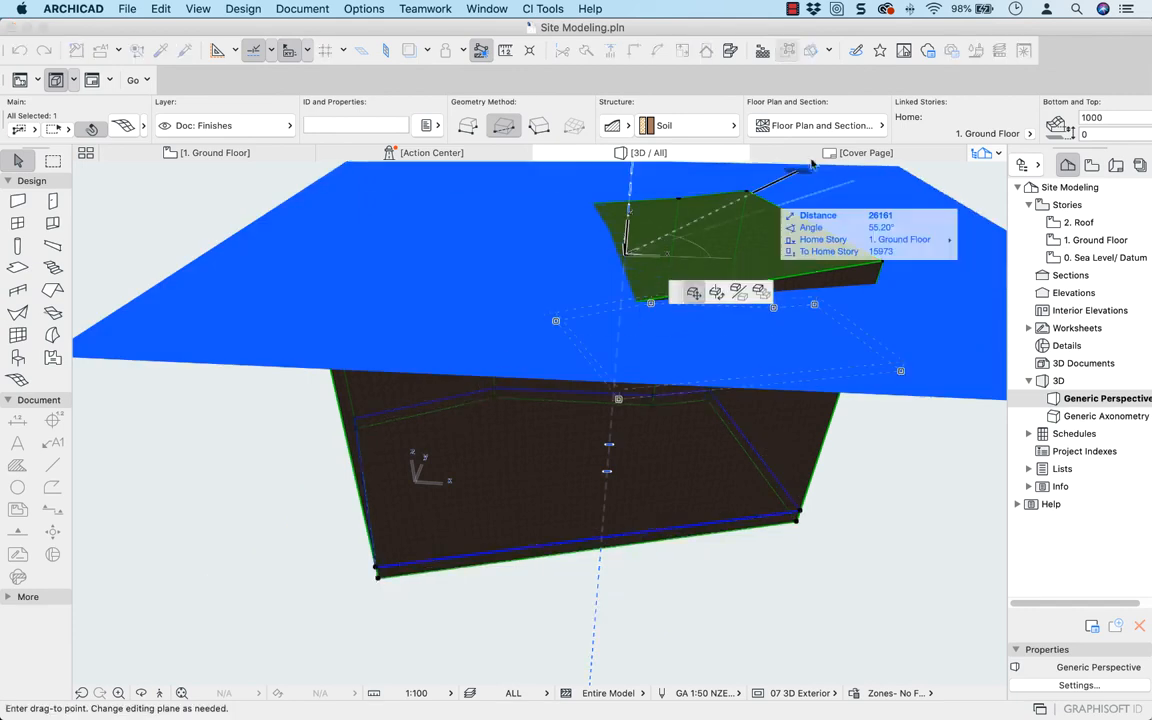
{"action": "left_click", "coordinate": [780, 185]}
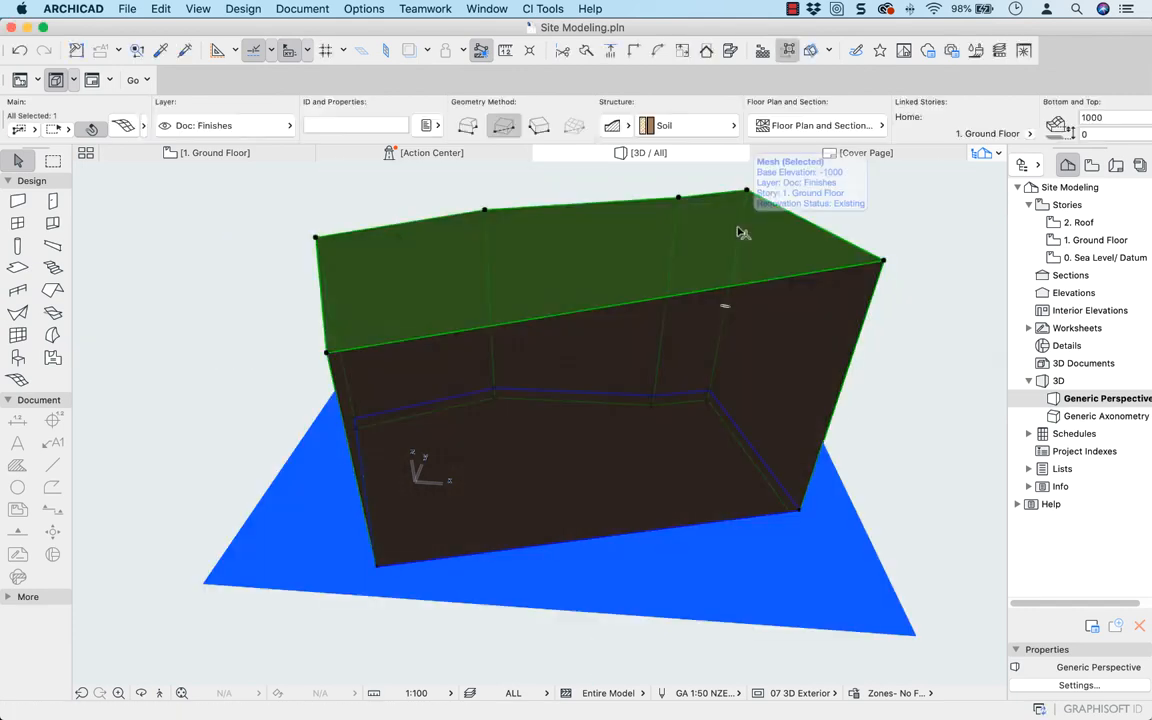
{"action": "left_click", "coordinate": [818, 126]}
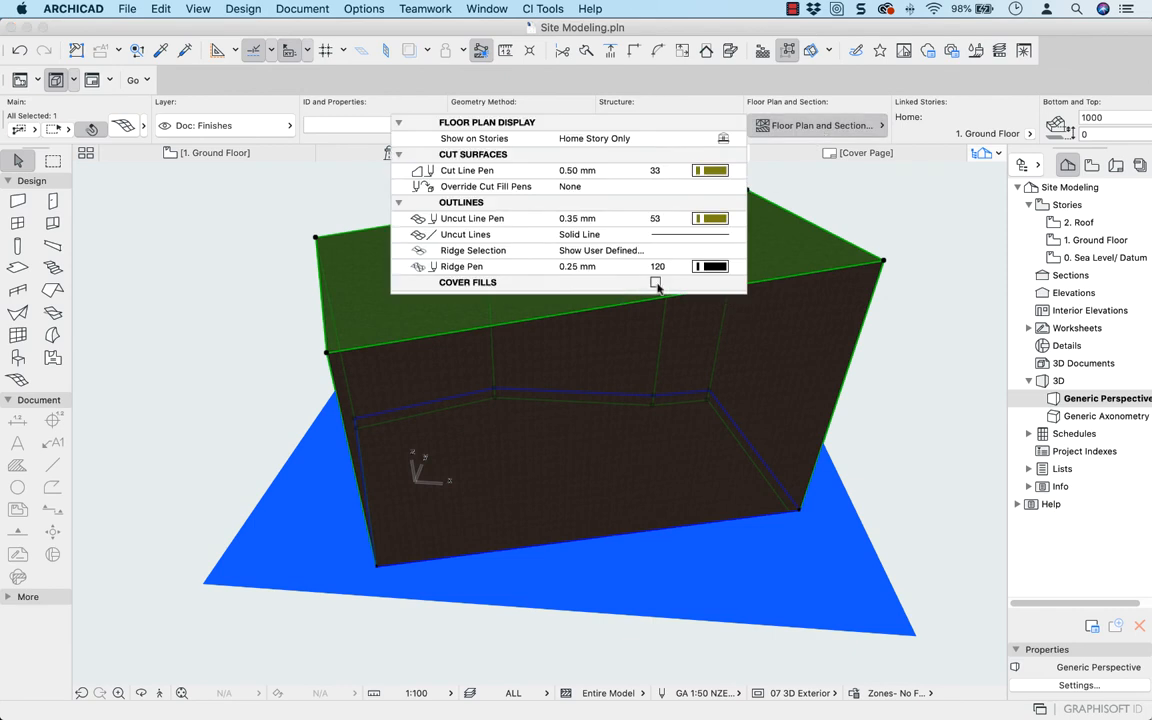
On the Ground Floor plan, trace the 15.0m contour with a spline running past the boundary at both ends
{"action": "left_click", "coordinate": [203, 155]}
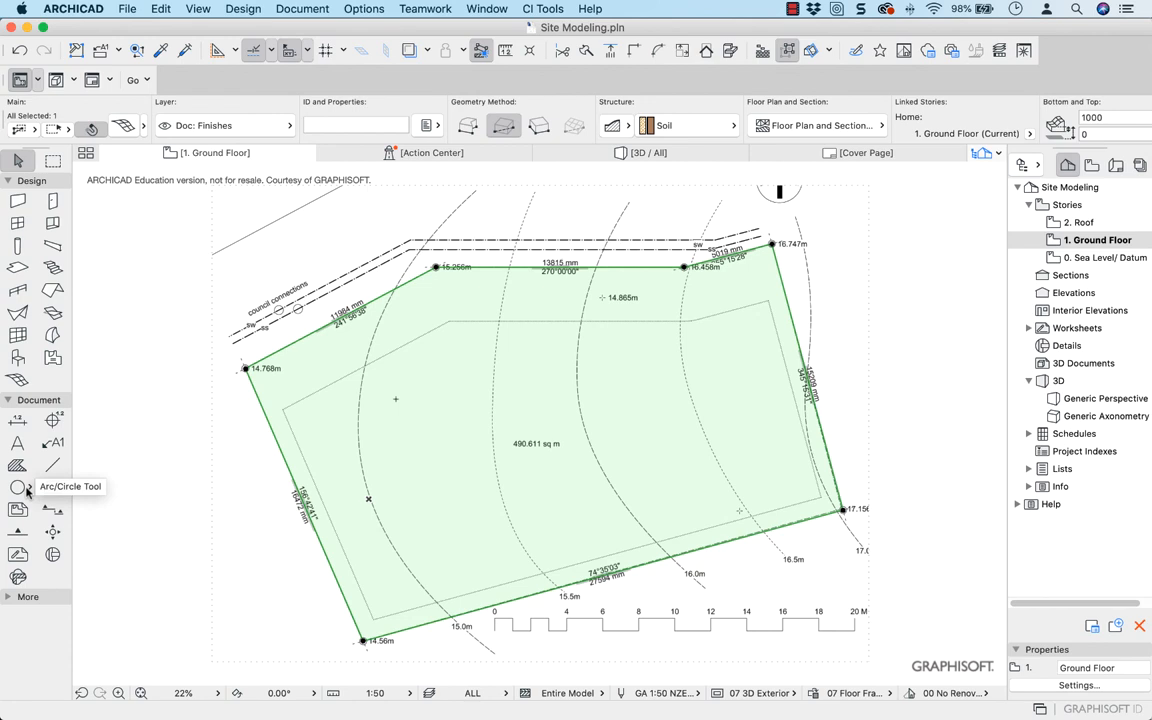
{"action": "left_click", "coordinate": [24, 596]}
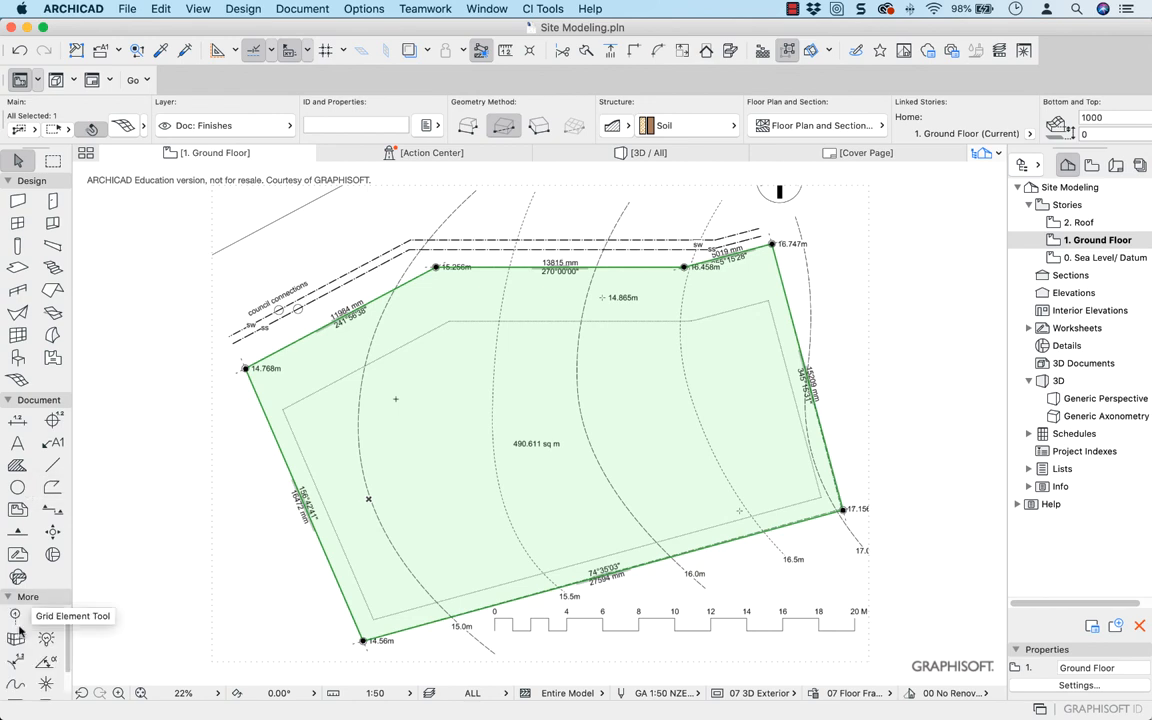
{"action": "left_click", "coordinate": [18, 686]}
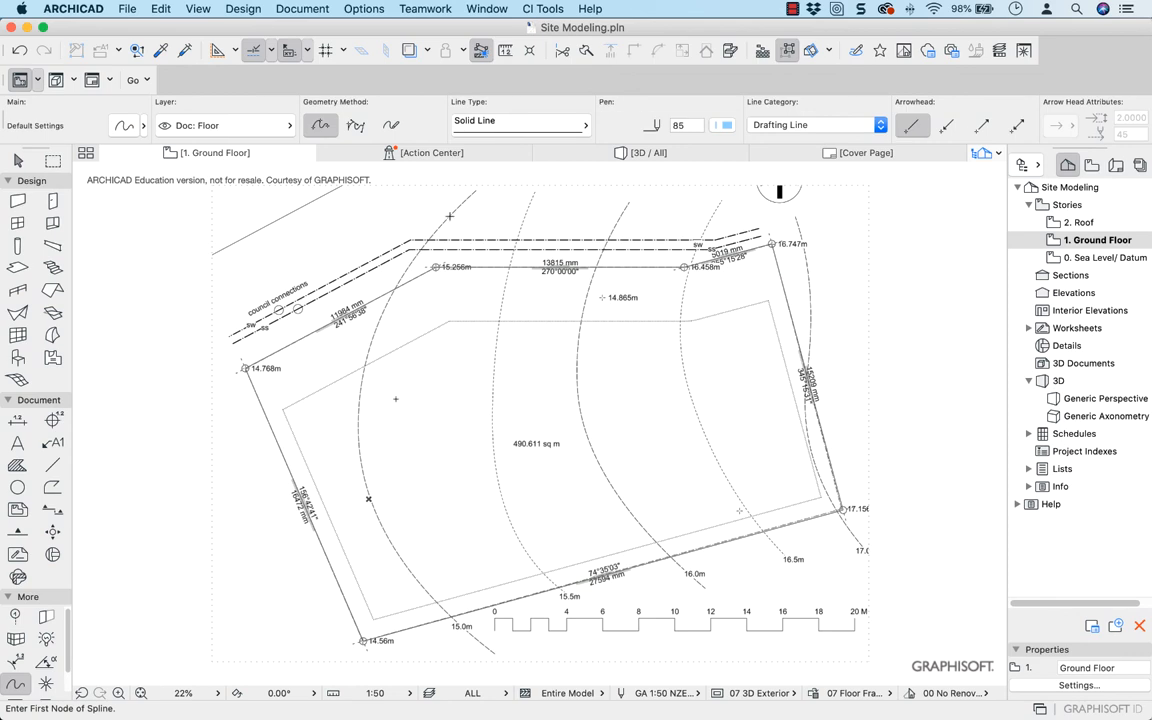
{"action": "left_click", "coordinate": [449, 216]}
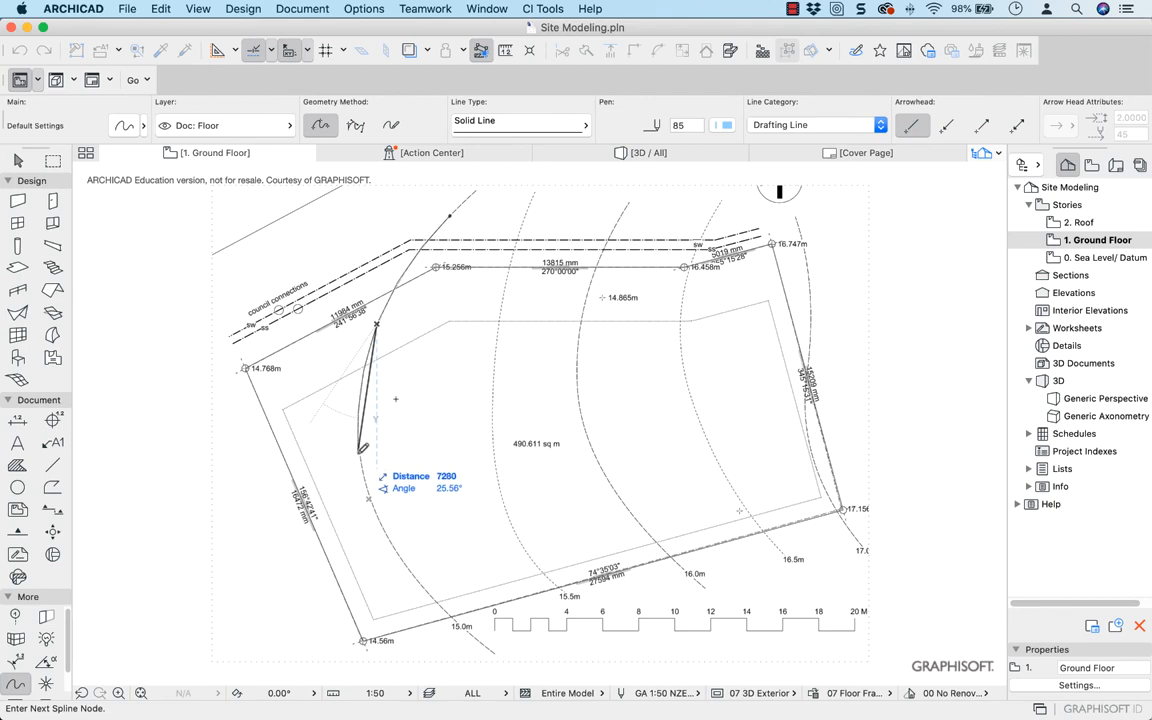
{"action": "left_click", "coordinate": [359, 453]}
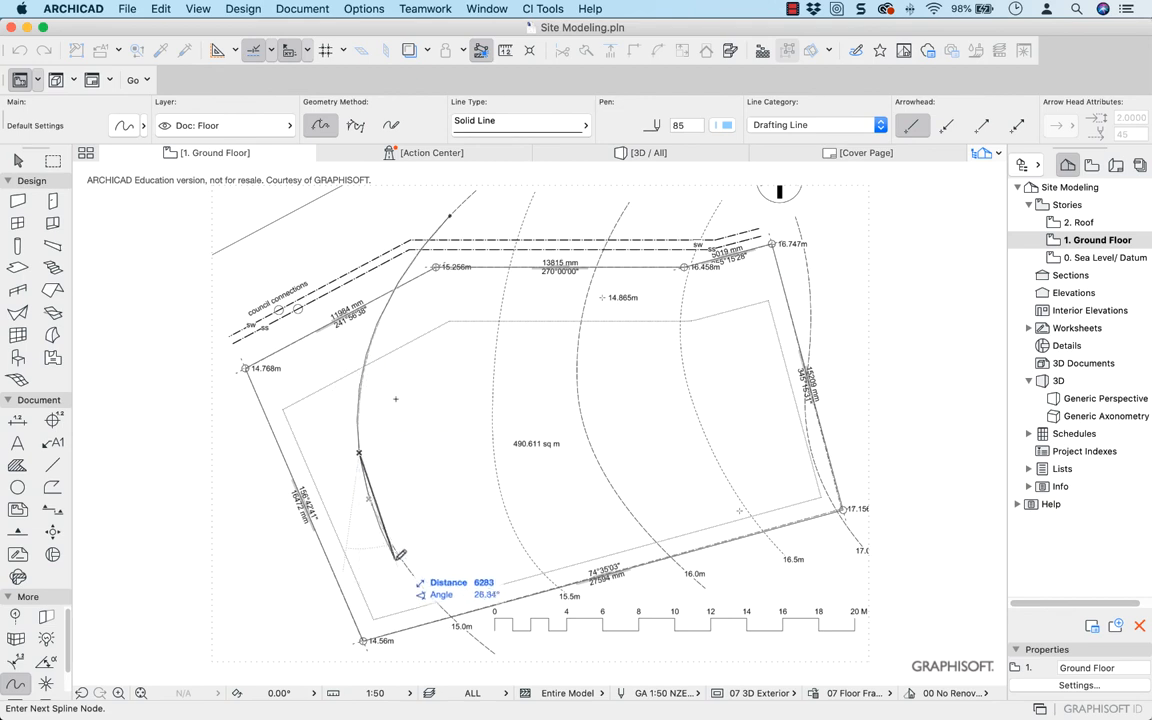
{"action": "left_click", "coordinate": [396, 554]}
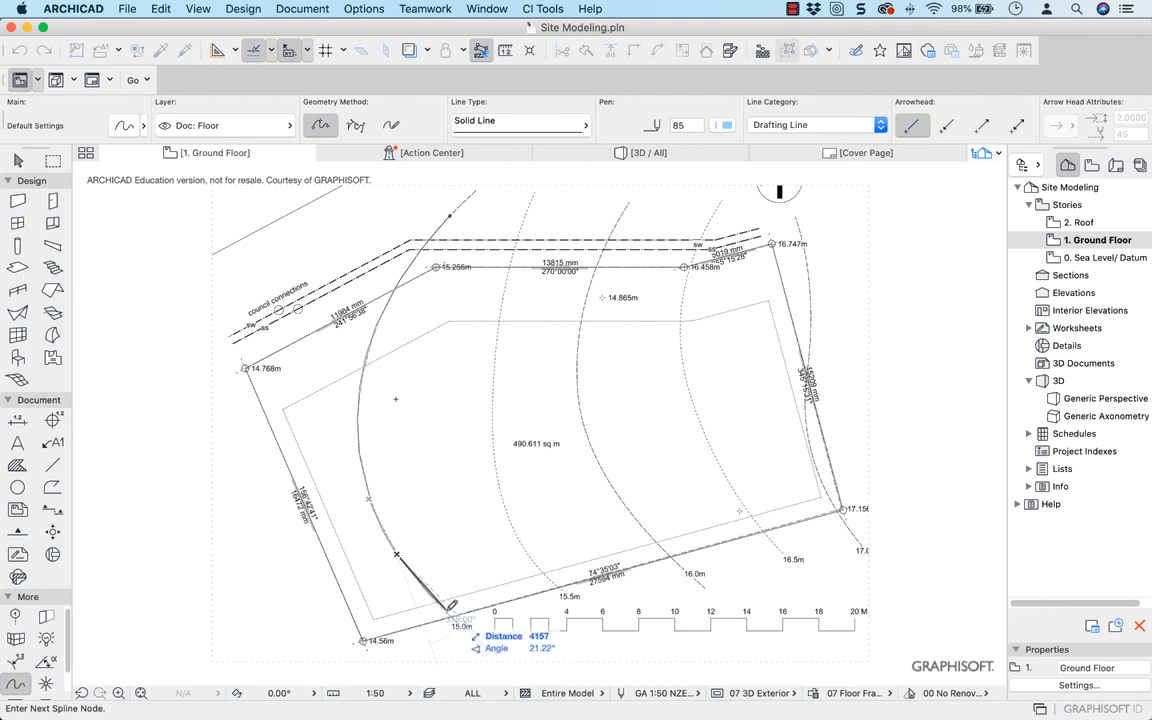
{"action": "left_click", "coordinate": [446, 610]}
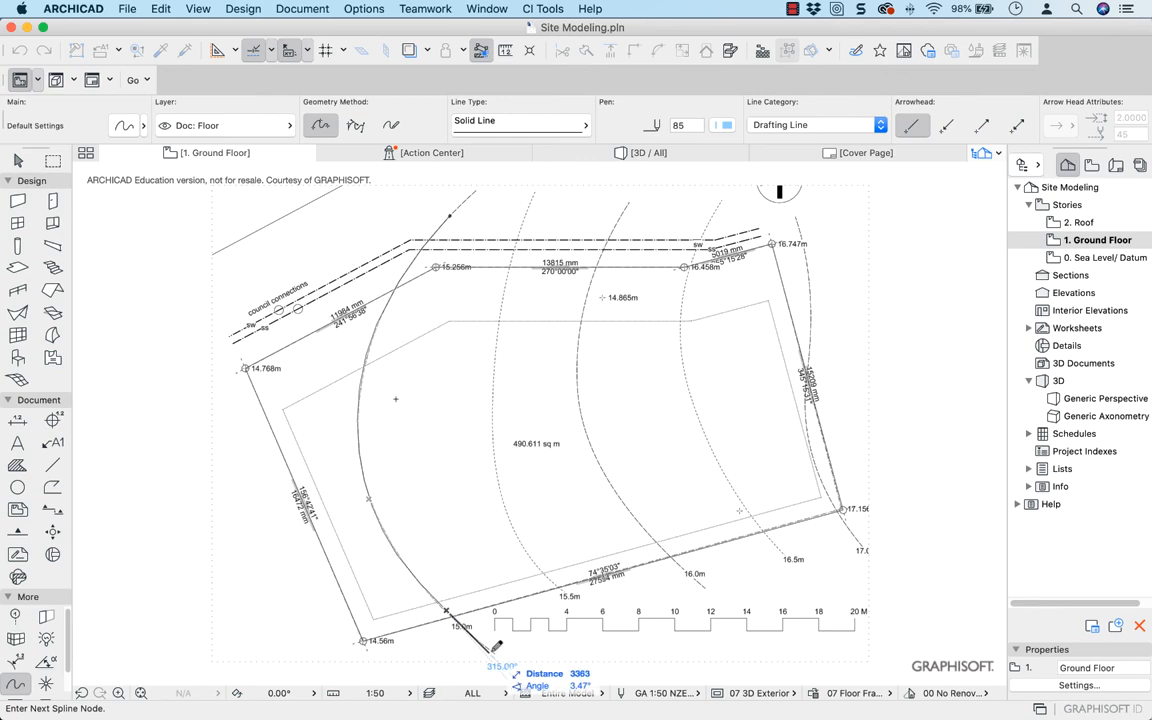
{"action": "double_click", "coordinate": [487, 646]}
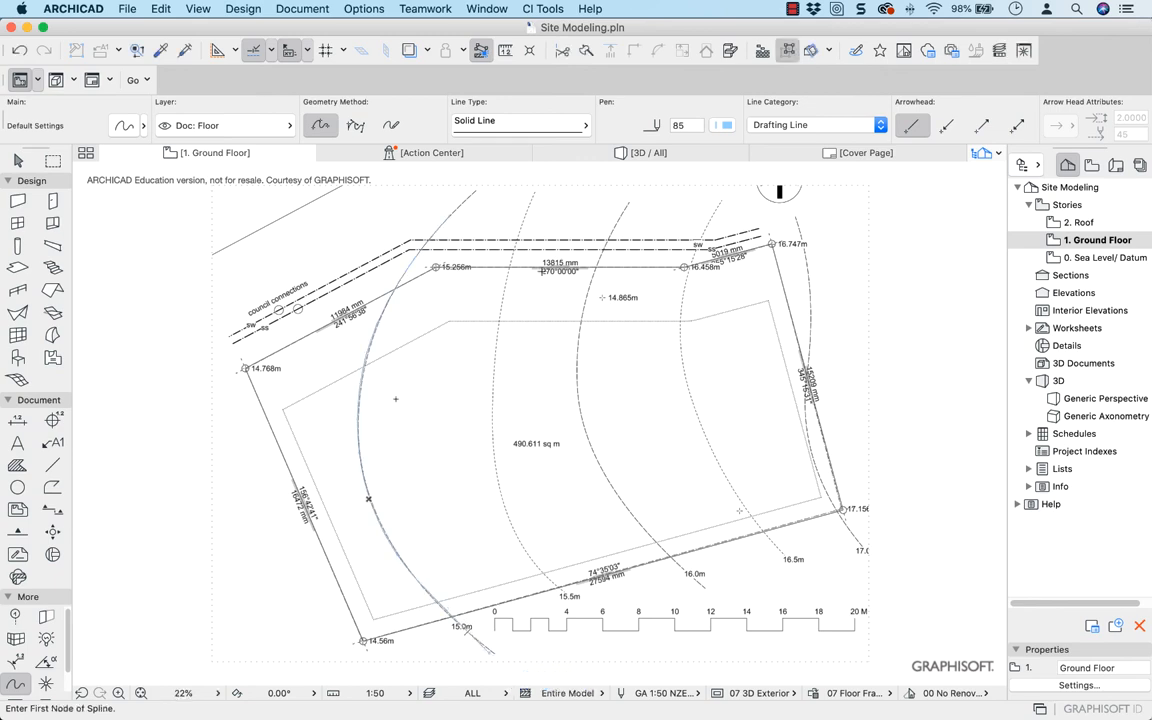
Trace the 15.5m contour with a spline, extending it beyond the site's southern boundary
{"action": "left_click", "coordinate": [534, 194]}
{"action": "scroll", "coordinate": [505, 295], "scroll_direction": "up", "scroll_amount": 3}
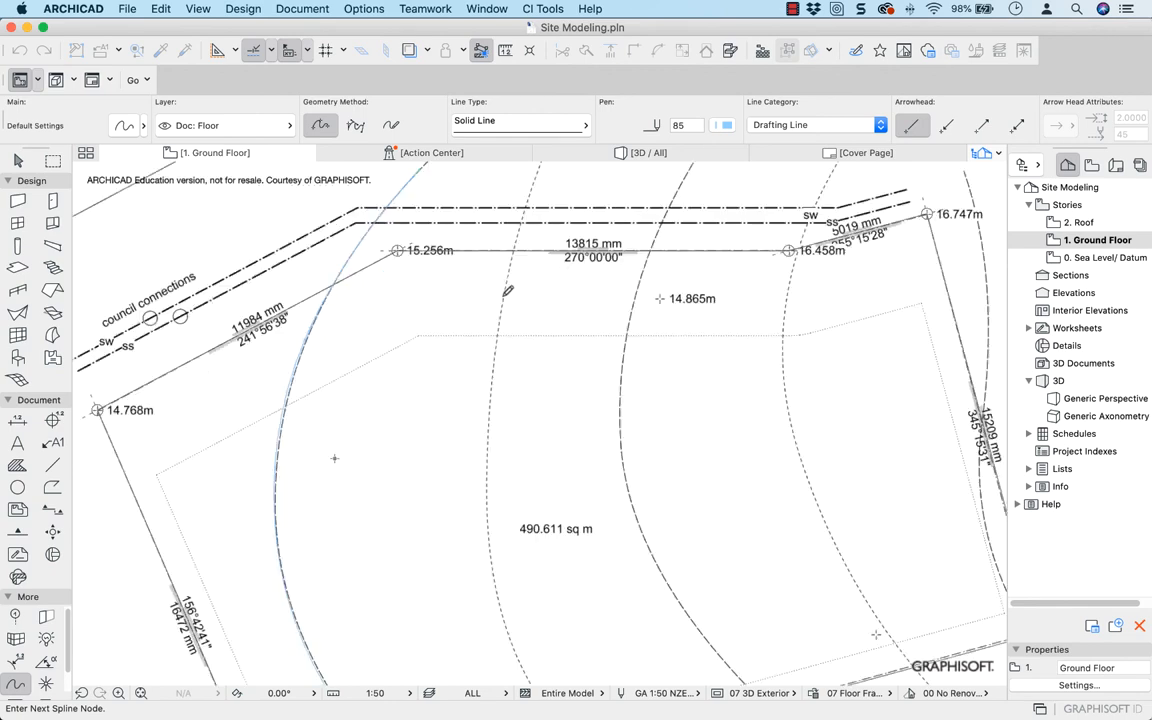
{"action": "scroll", "coordinate": [507, 291], "scroll_direction": "up", "scroll_amount": 2}
{"action": "left_click", "coordinate": [505, 296]}
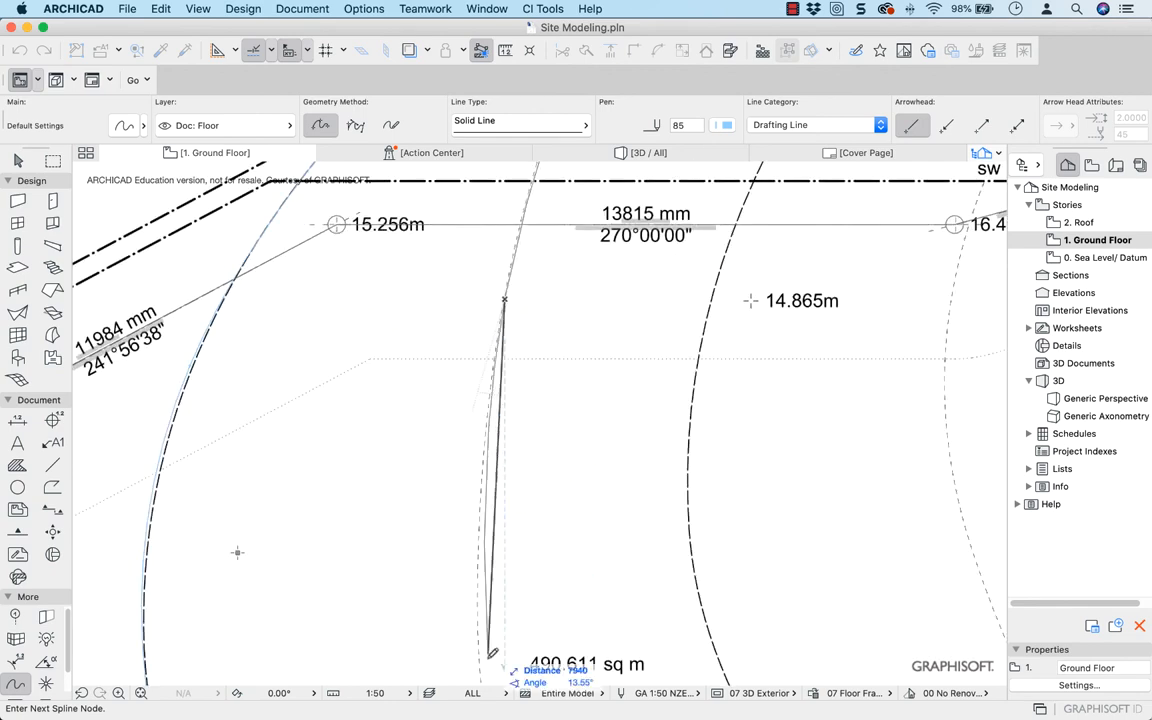
{"action": "middle_click_drag", "start_coordinate": [478, 652], "coordinate": [316, 309]}
{"action": "left_click", "coordinate": [327, 363]}
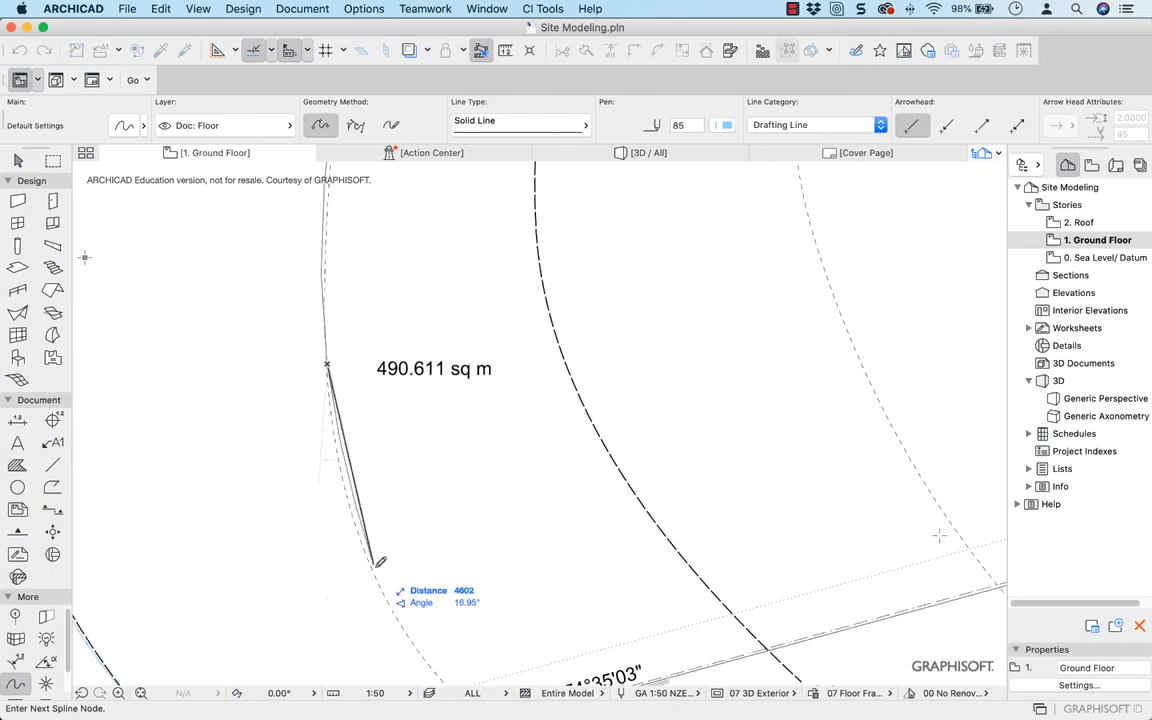
{"action": "left_click", "coordinate": [349, 511]}
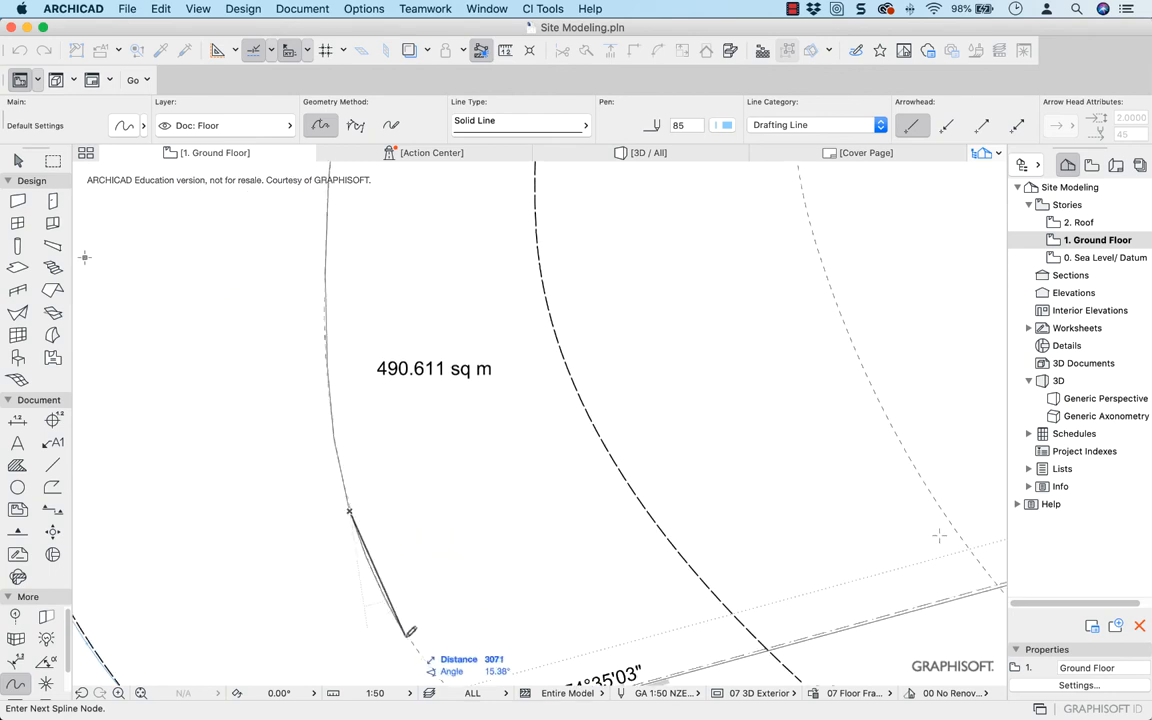
{"action": "left_click", "coordinate": [406, 636]}
{"action": "middle_click_drag", "start_coordinate": [418, 614], "coordinate": [293, 360]}
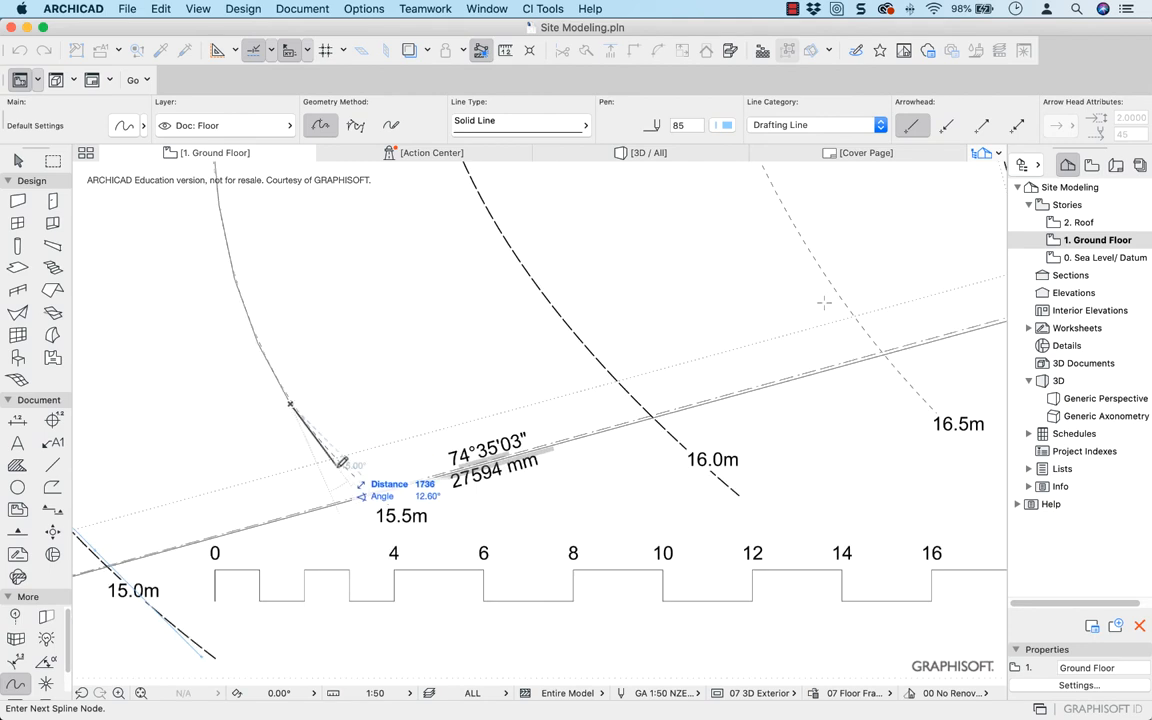
{"action": "left_click", "coordinate": [342, 462]}
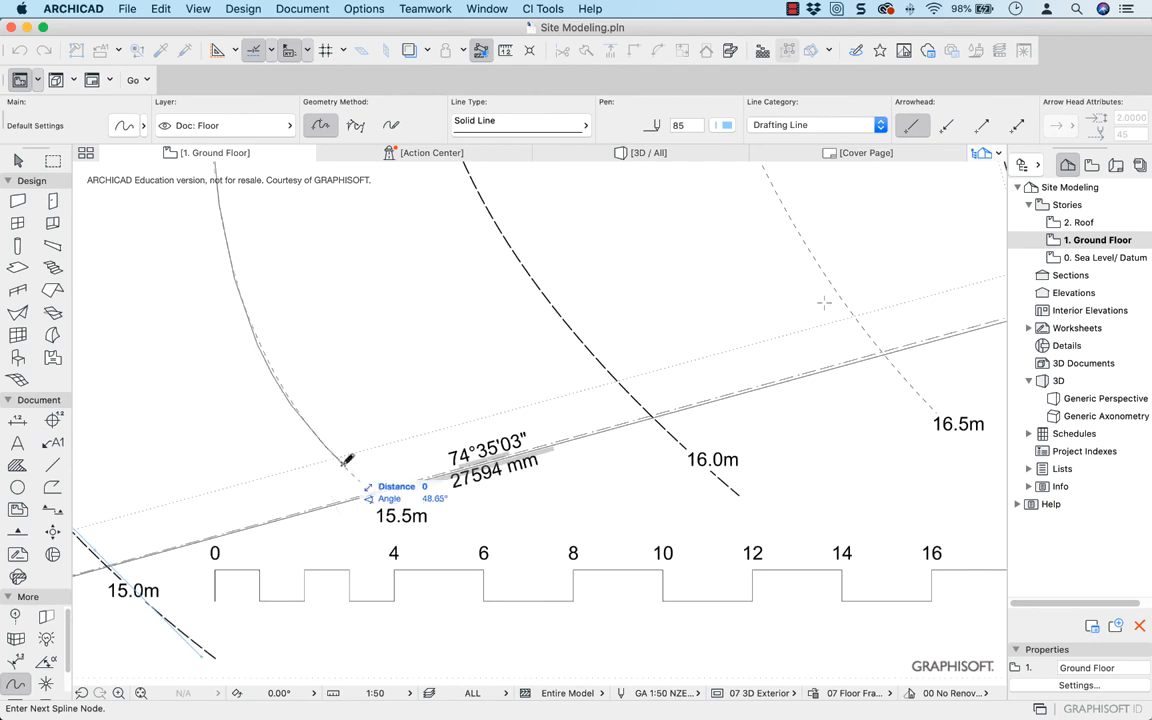
{"action": "double_click", "coordinate": [468, 580]}
Trace the 16.0m contour with a spline from its northern end to its end beyond the site's southern boundary
{"action": "scroll", "coordinate": [399, 355], "scroll_direction": "down", "scroll_amount": 5}
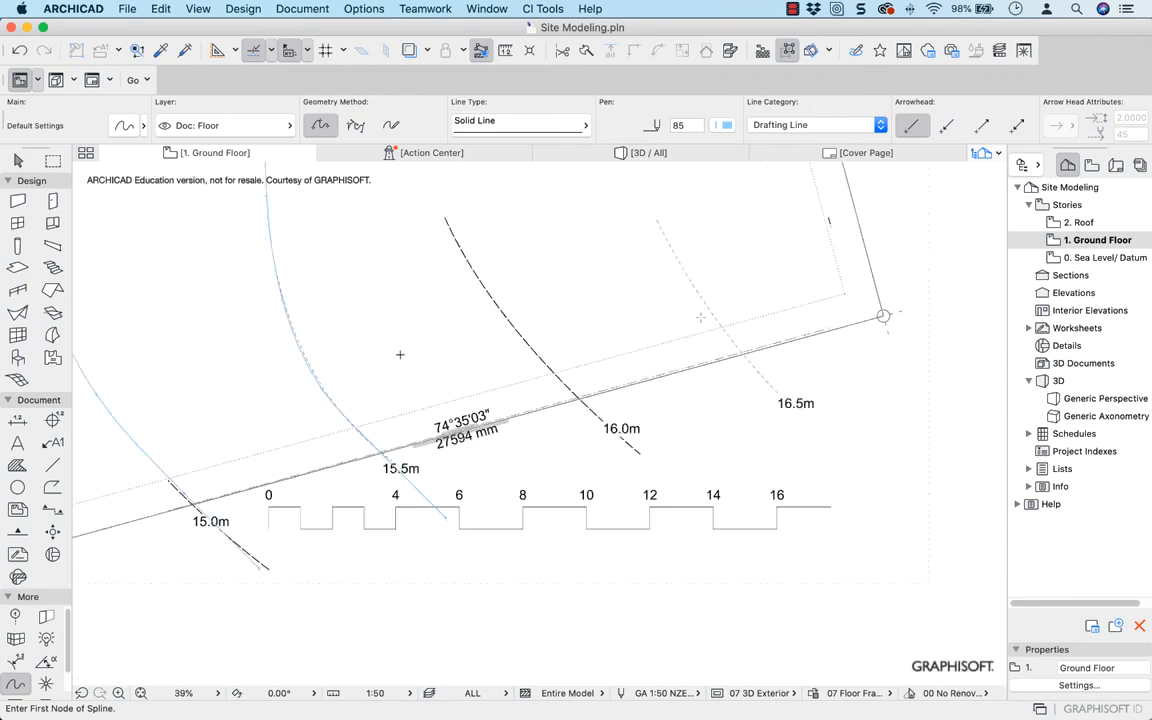
{"action": "scroll", "coordinate": [408, 206], "scroll_direction": "up", "scroll_amount": 4}
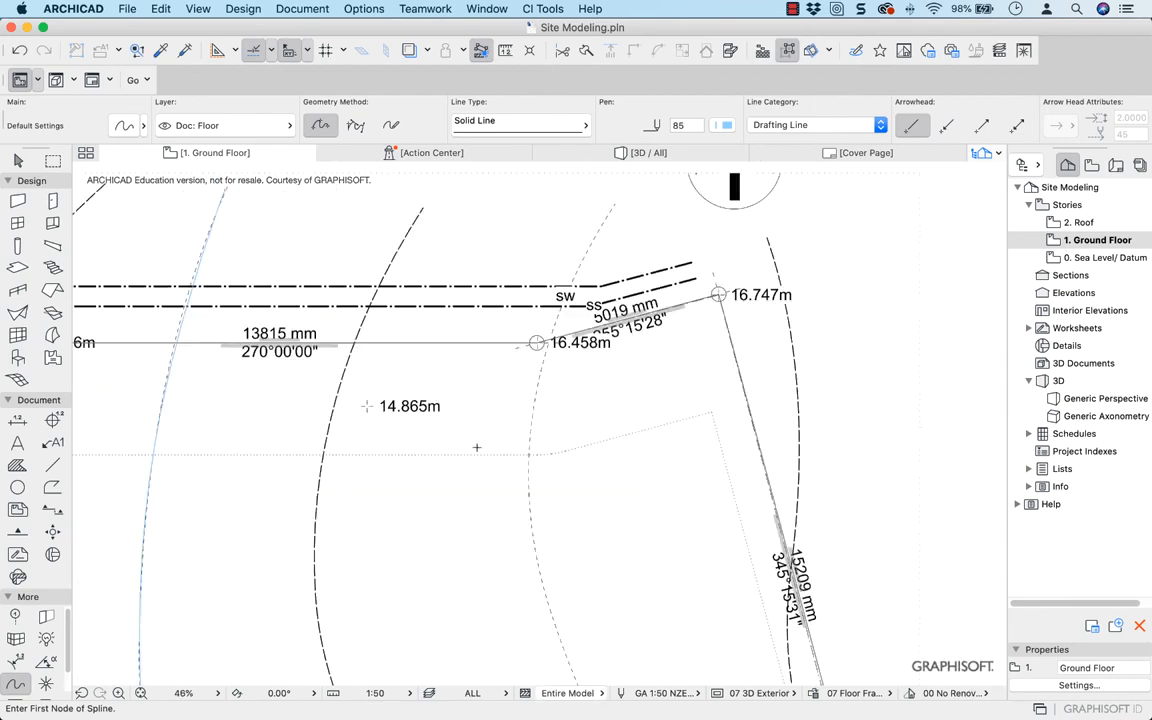
{"action": "left_click", "coordinate": [426, 205]}
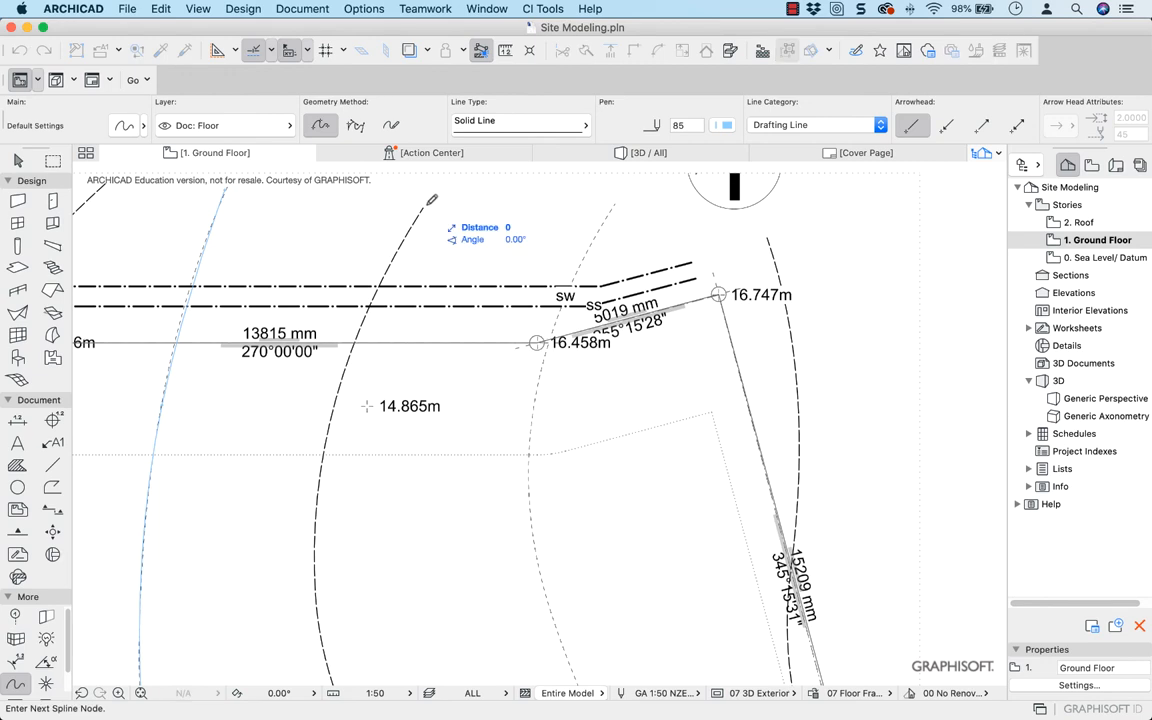
{"action": "left_click", "coordinate": [360, 322]}
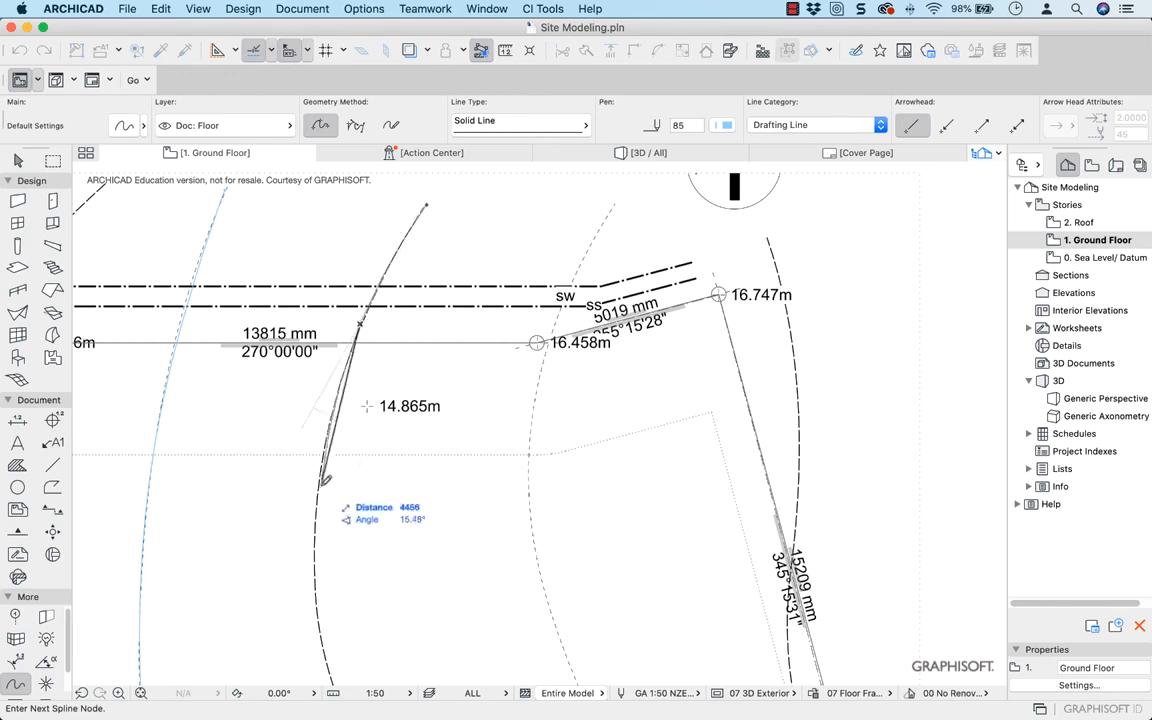
{"action": "left_click", "coordinate": [321, 645]}
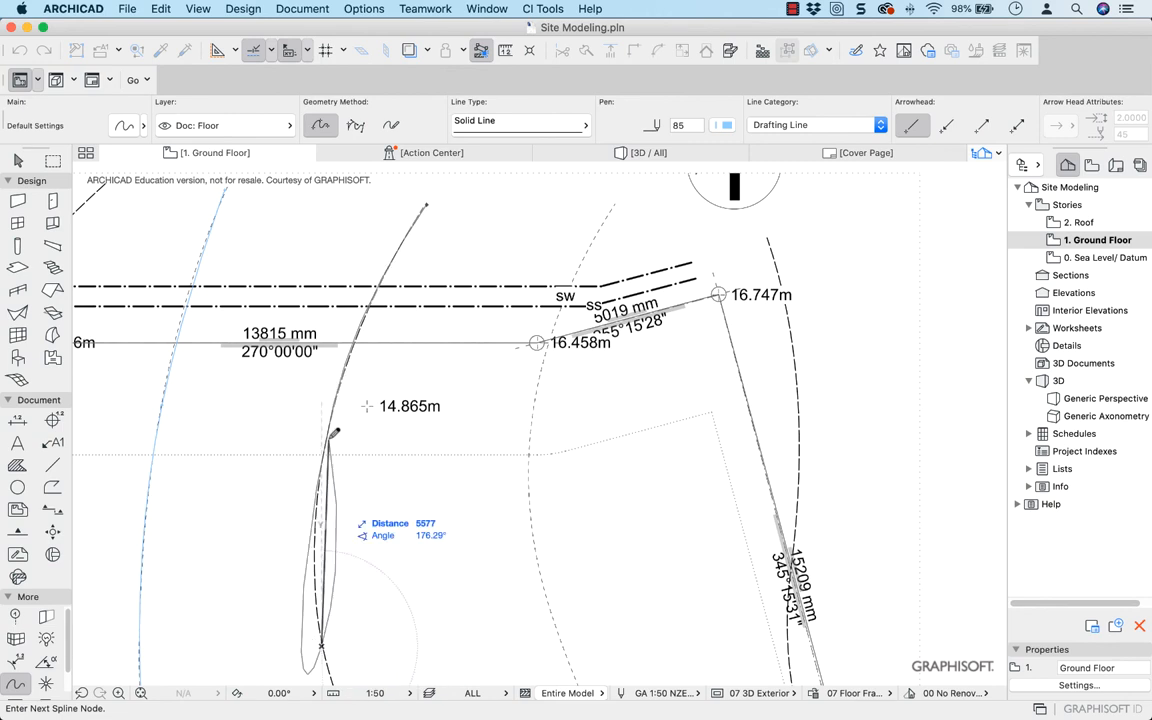
{"action": "scroll", "coordinate": [350, 521], "scroll_direction": "down", "scroll_amount": 5}
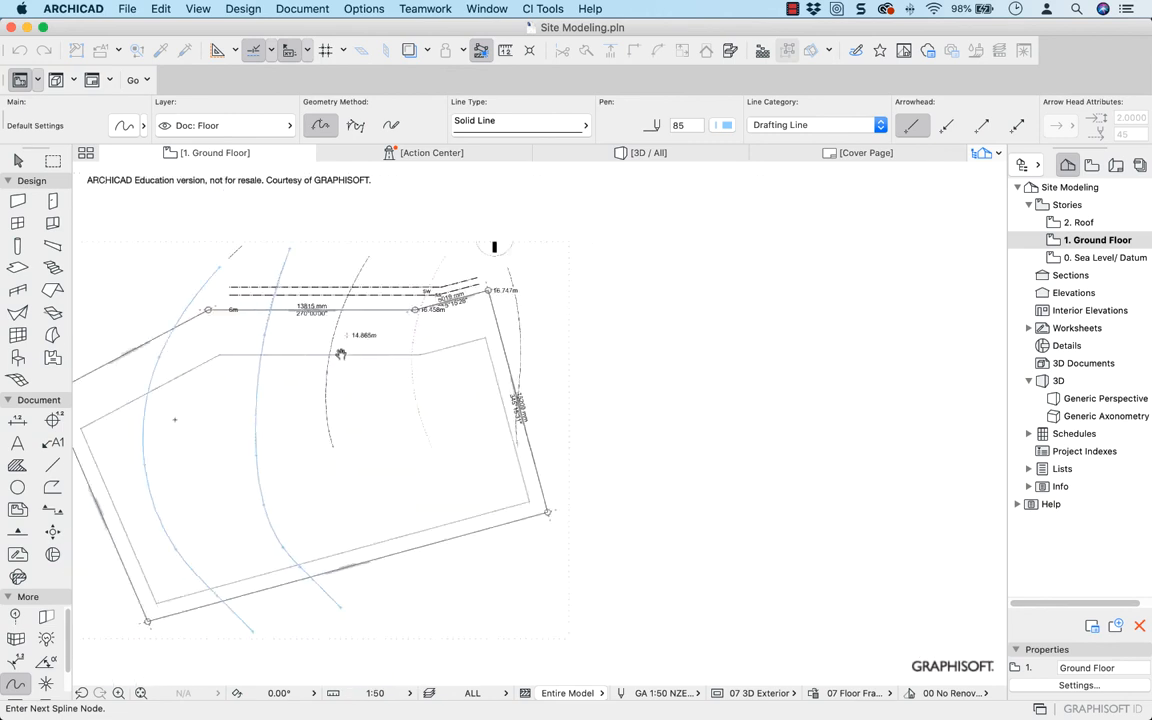
{"action": "scroll", "coordinate": [350, 521], "scroll_direction": "up", "scroll_amount": 10}
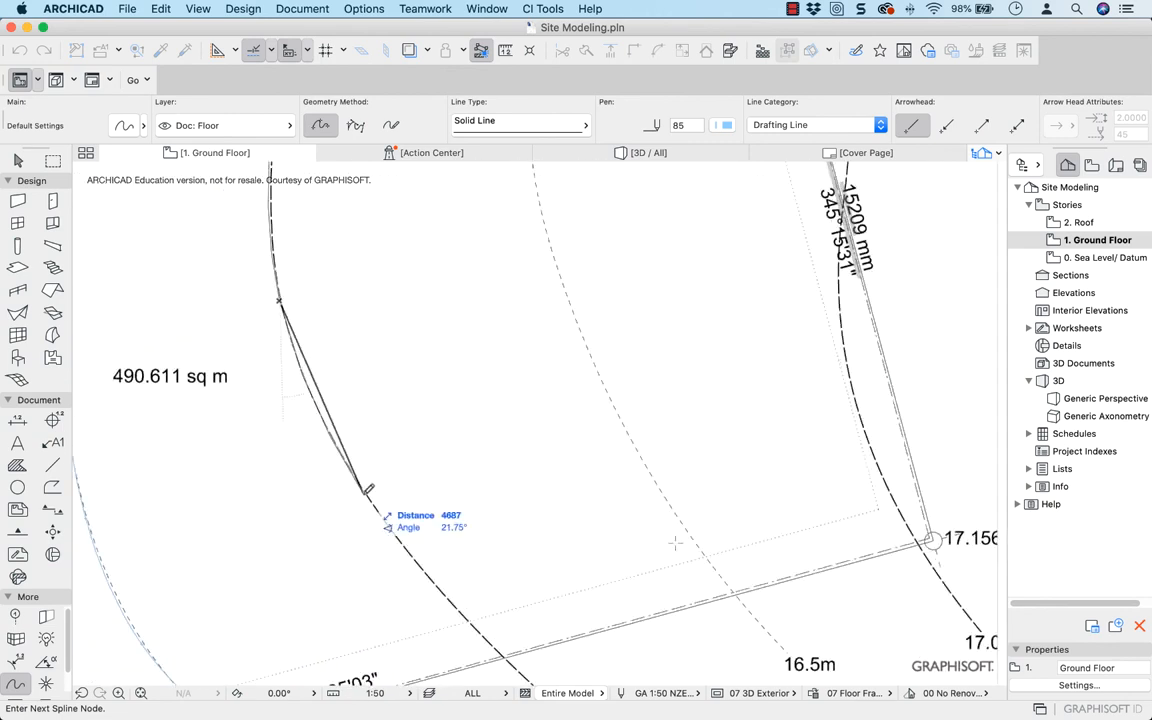
{"action": "left_click", "coordinate": [363, 493]}
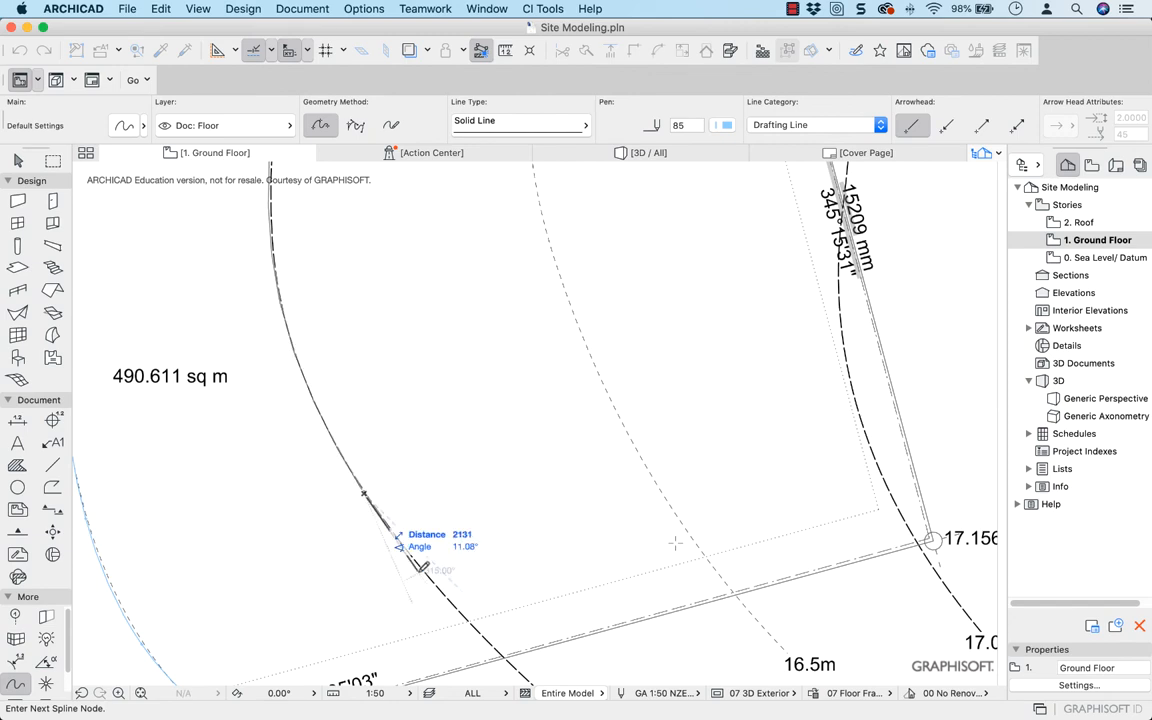
{"action": "left_click", "coordinate": [478, 626]}
{"action": "middle_click_drag", "start_coordinate": [527, 661], "coordinate": [400, 439]}
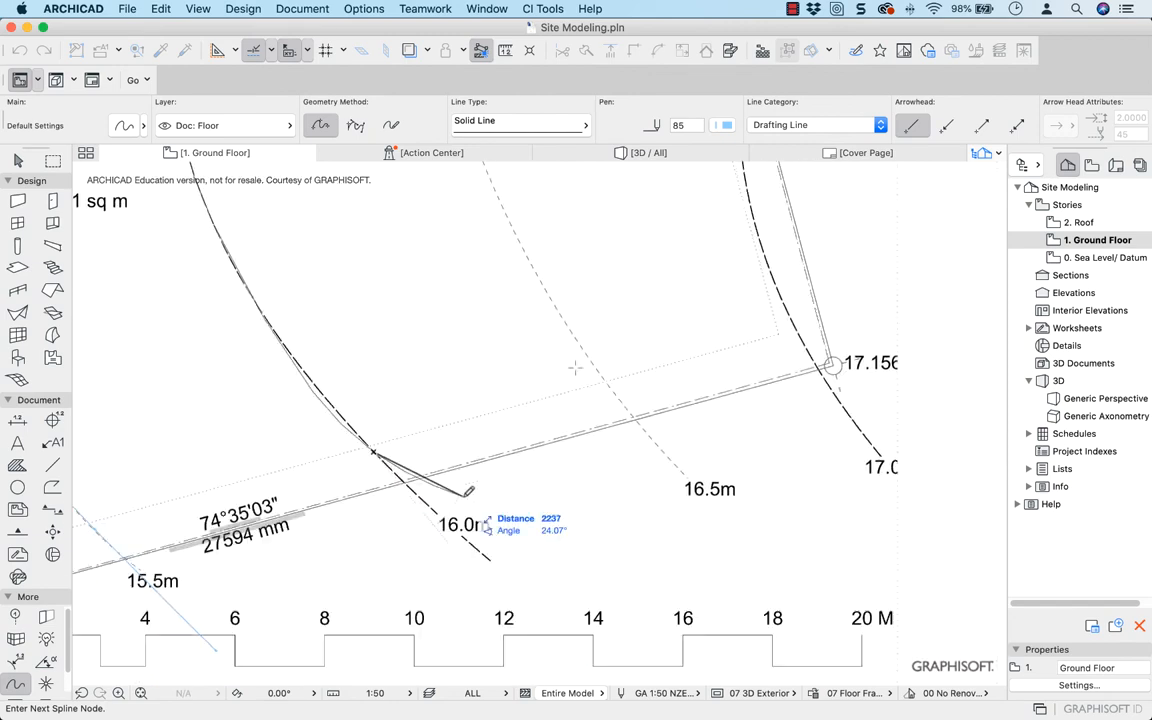
{"action": "double_click", "coordinate": [489, 557]}
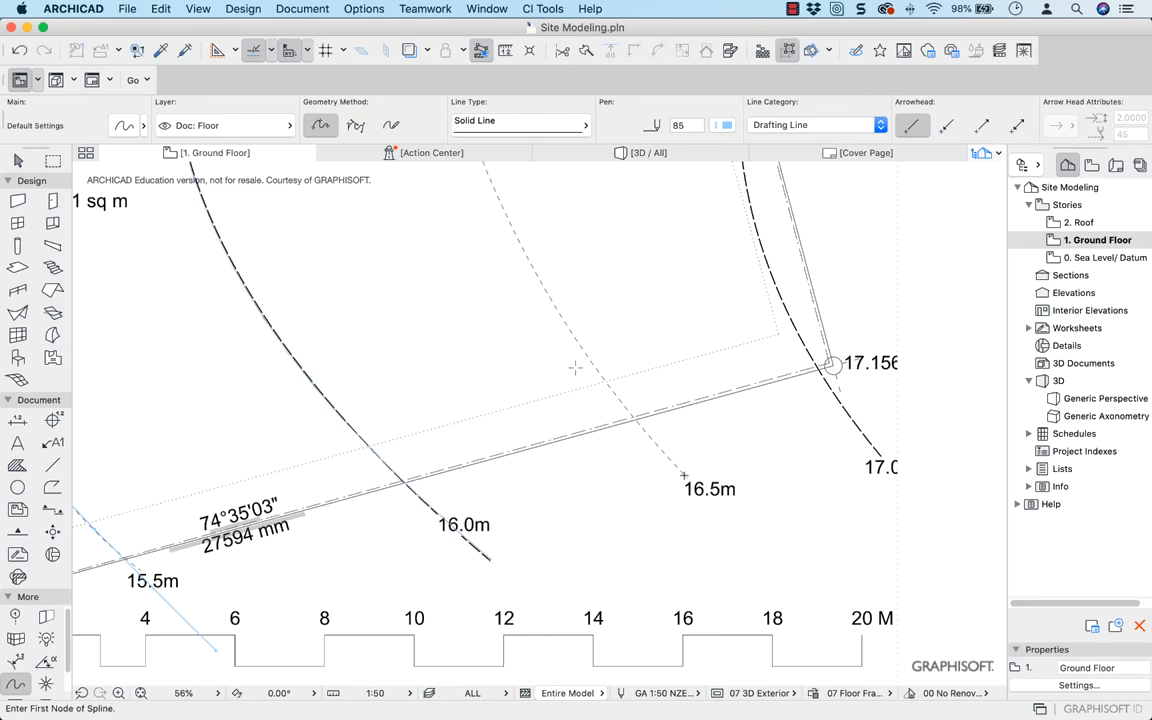
Trace the 16.5m contour with a spline, starting at its southern label and ending beyond the northern boundary
{"action": "left_click", "coordinate": [684, 474]}
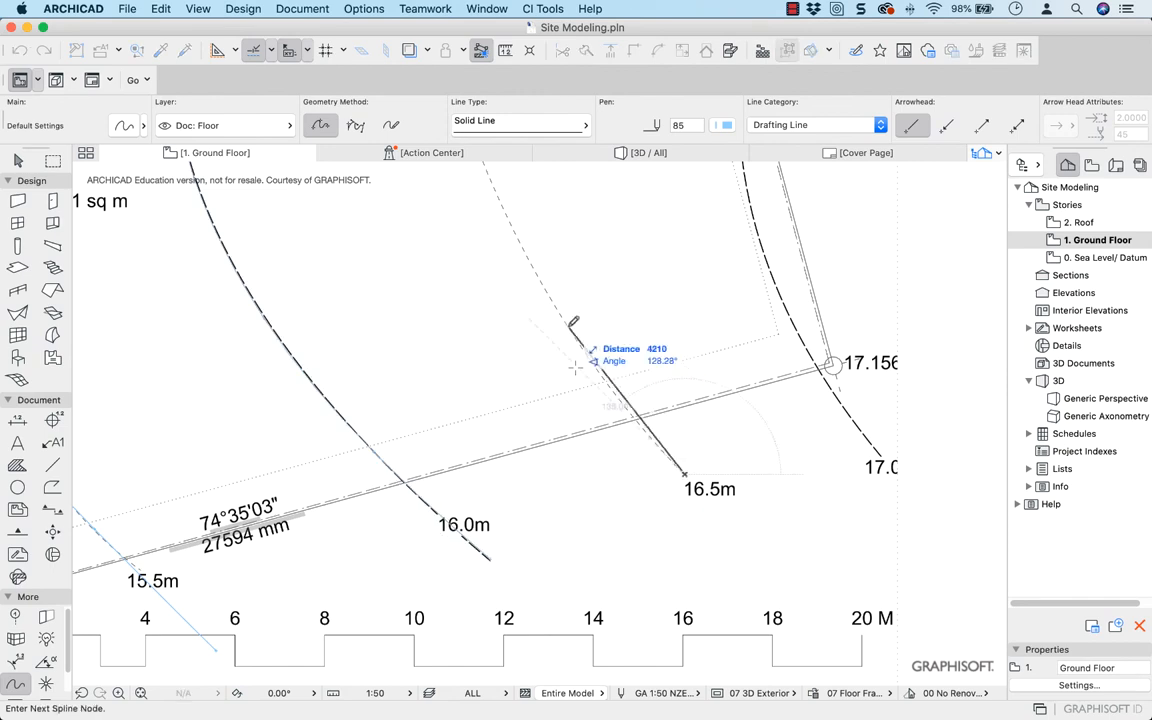
{"action": "left_click", "coordinate": [574, 323]}
{"action": "left_click", "coordinate": [493, 189]}
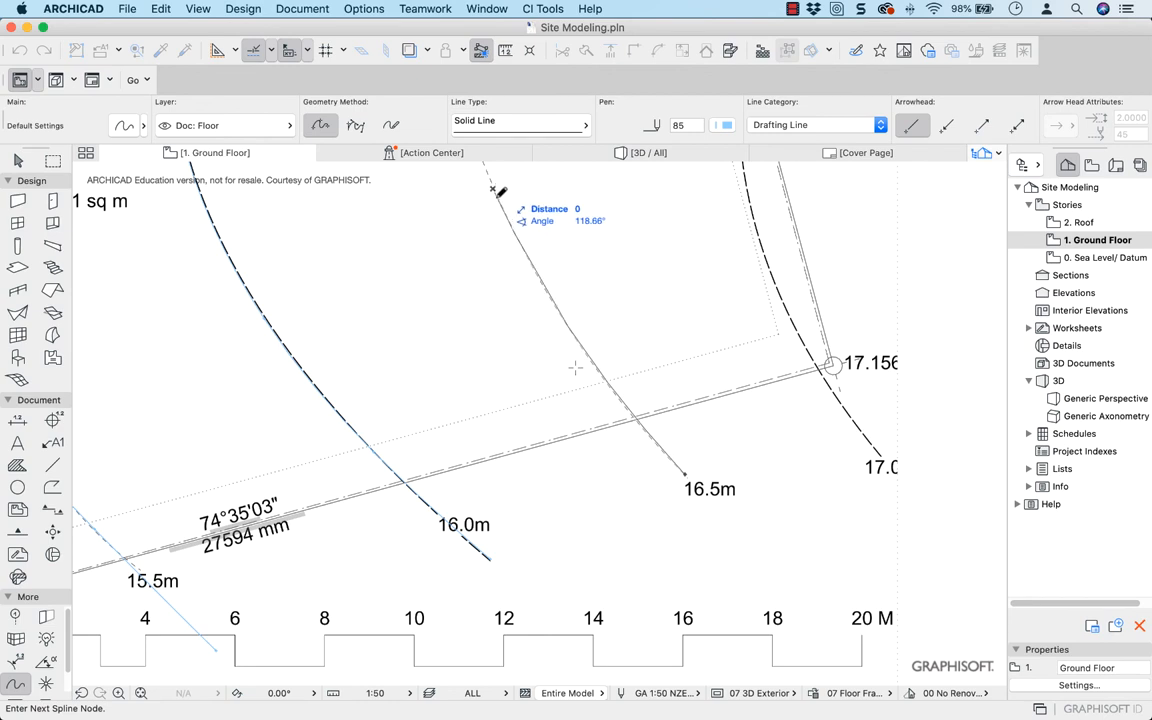
{"action": "middle_click", "coordinate": [493, 189]}
{"action": "middle_click", "coordinate": [493, 189]}
{"action": "scroll", "coordinate": [685, 356], "scroll_direction": "up", "scroll_amount": 3}
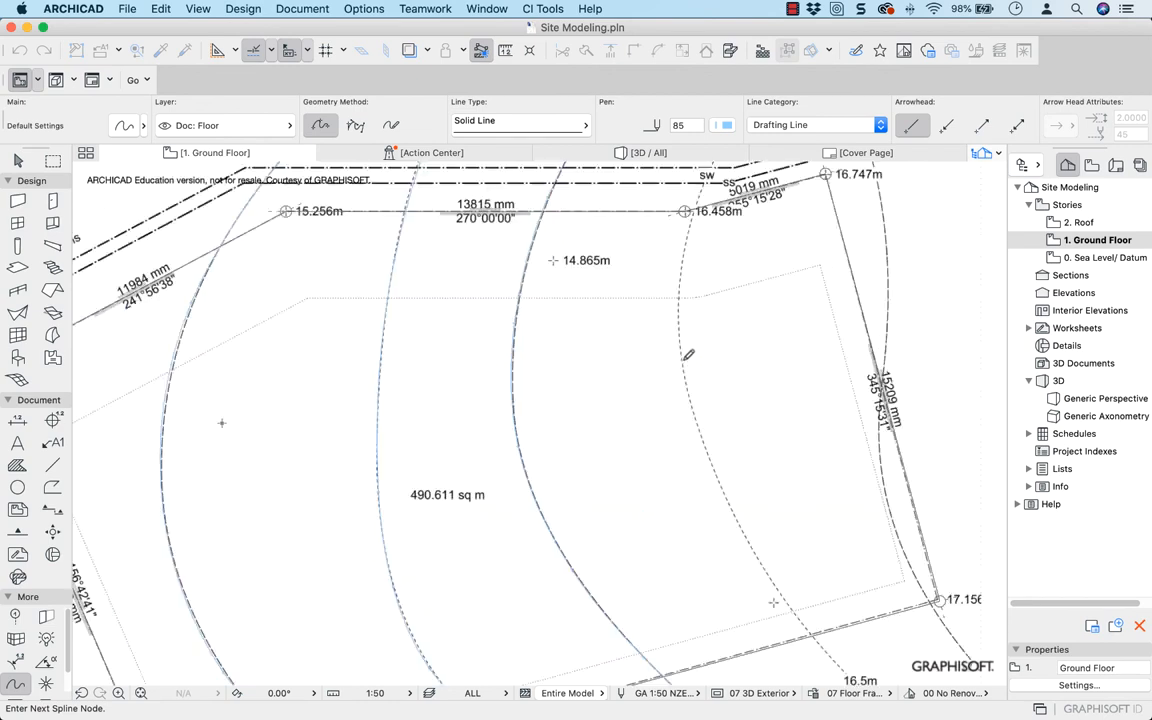
{"action": "scroll", "coordinate": [688, 354], "scroll_direction": "up", "scroll_amount": 3}
{"action": "left_click", "coordinate": [677, 347]}
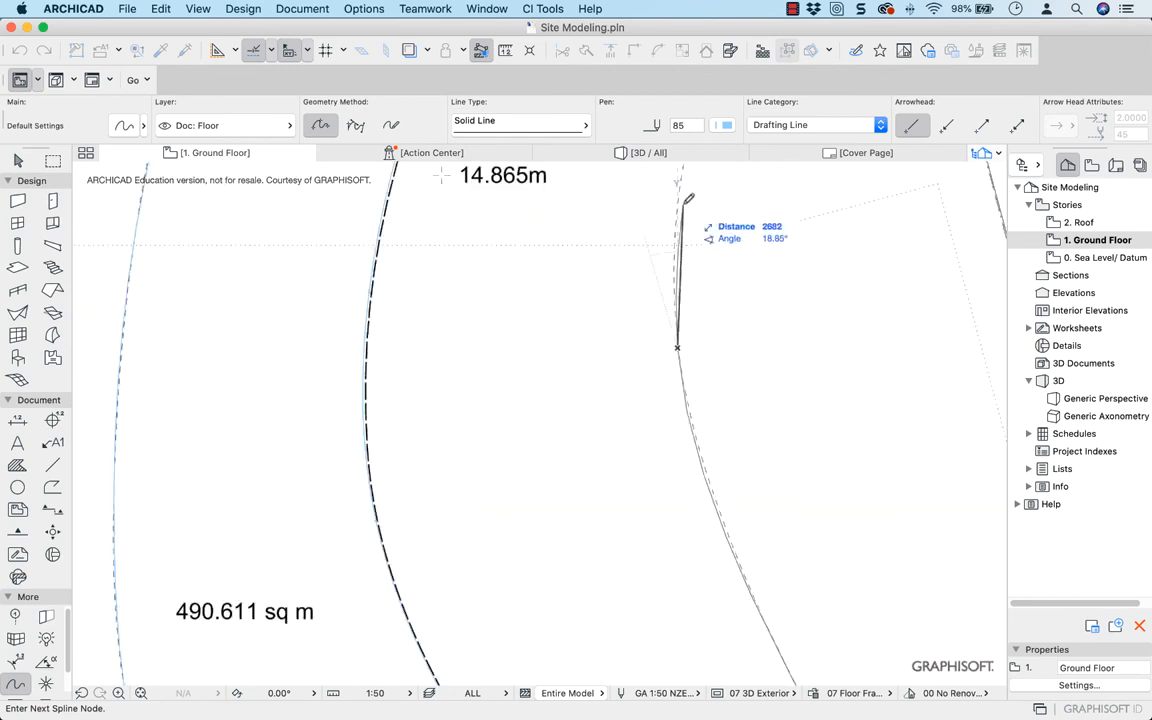
{"action": "middle_click_drag", "start_coordinate": [686, 185], "coordinate": [426, 550]}
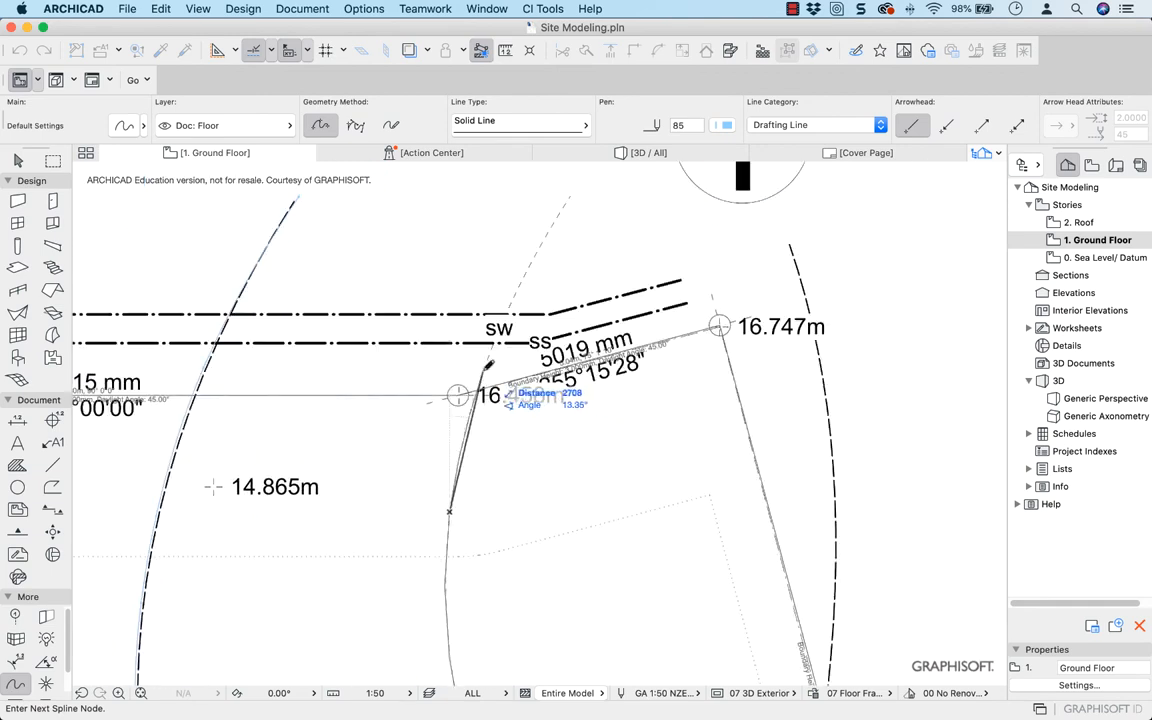
{"action": "left_click", "coordinate": [540, 245]}
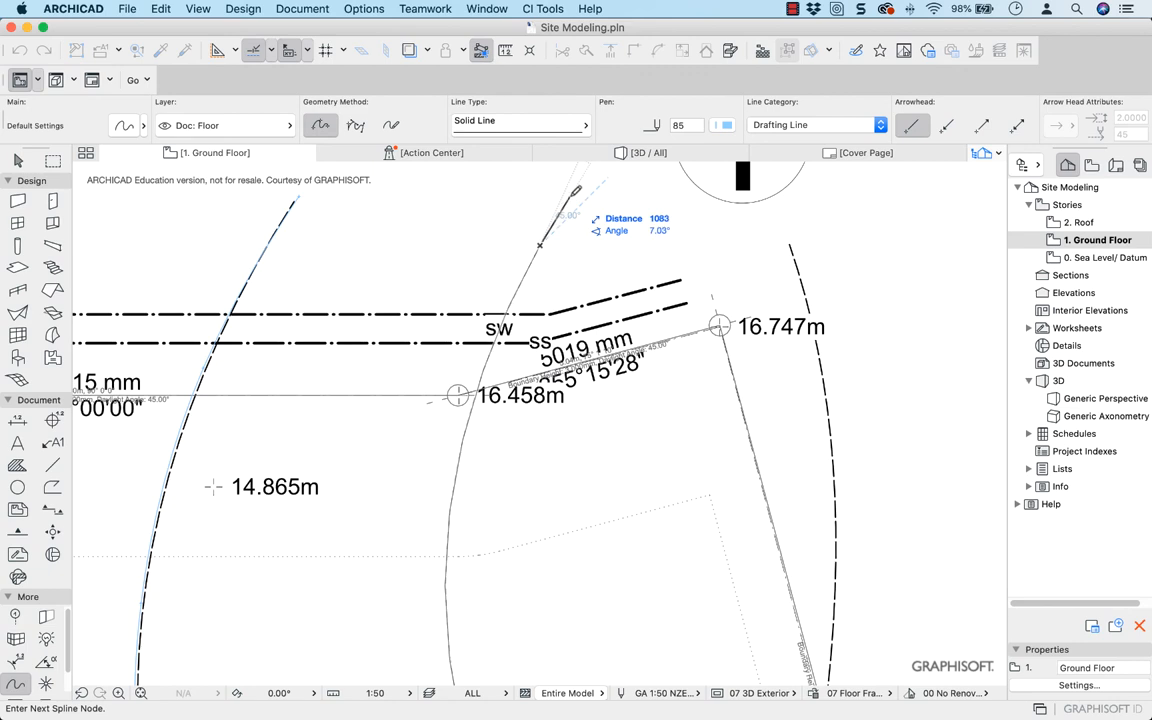
{"action": "double_click", "coordinate": [572, 193]}
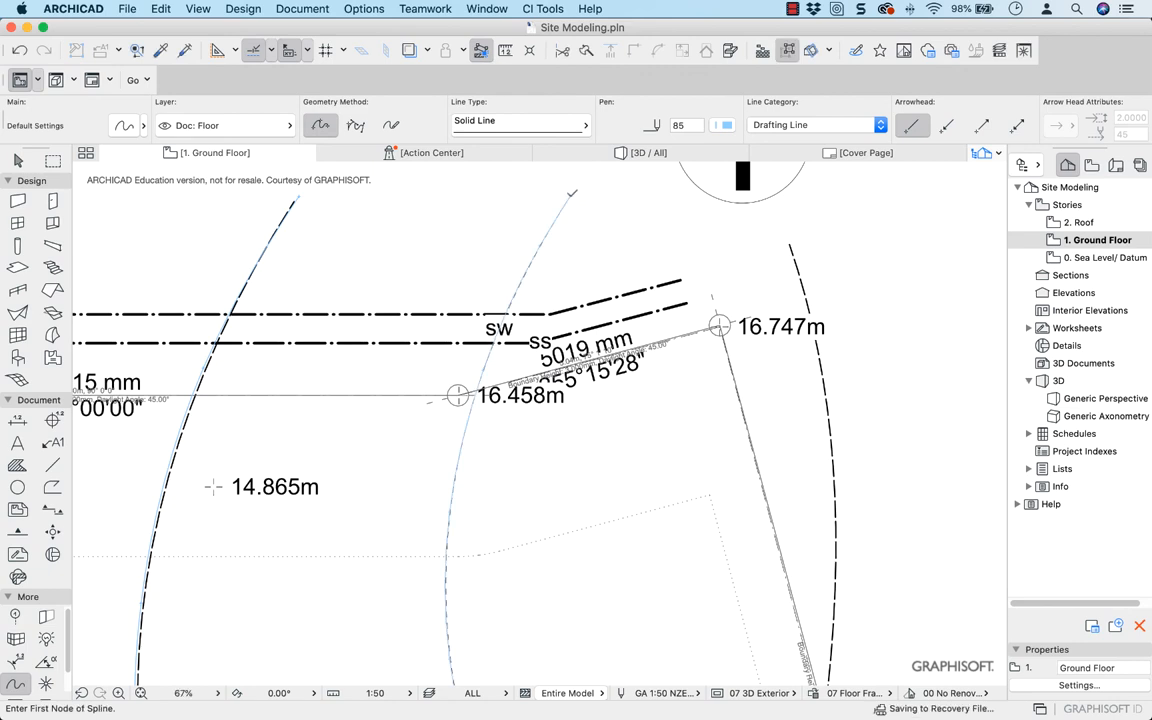
Trace the 17.0m contour with a spline from north of the 16.747m corner to past the 17.156m corner
{"action": "left_click", "coordinate": [790, 243]}
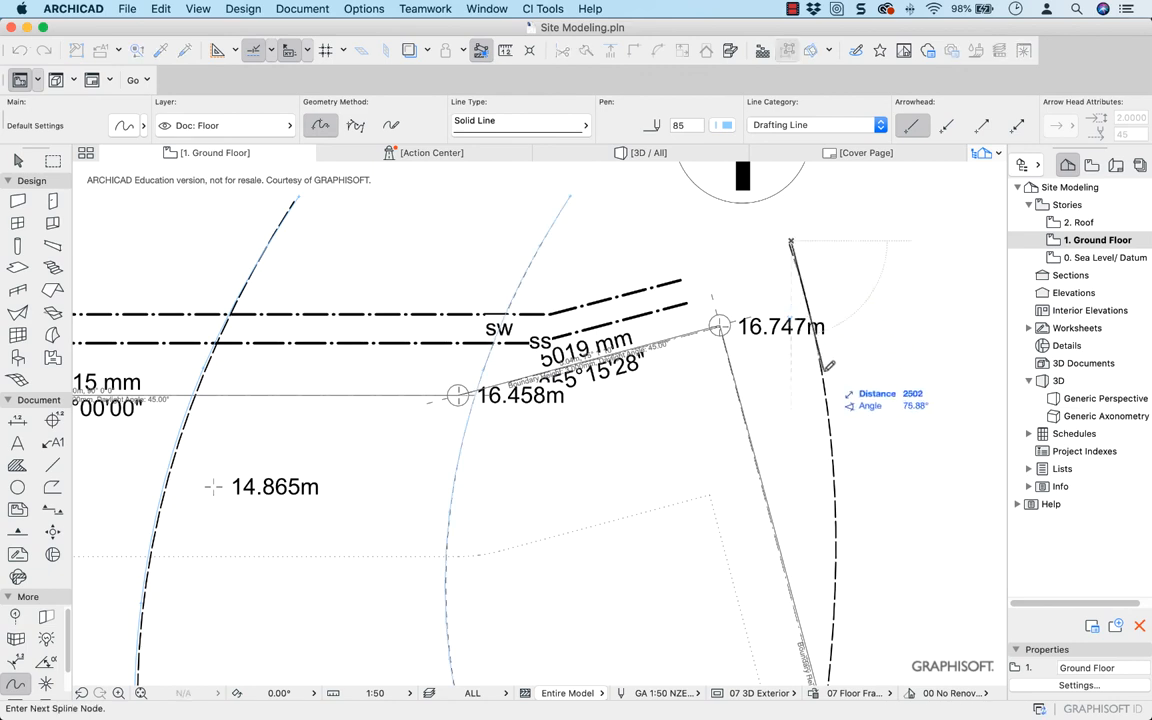
{"action": "left_click", "coordinate": [836, 583]}
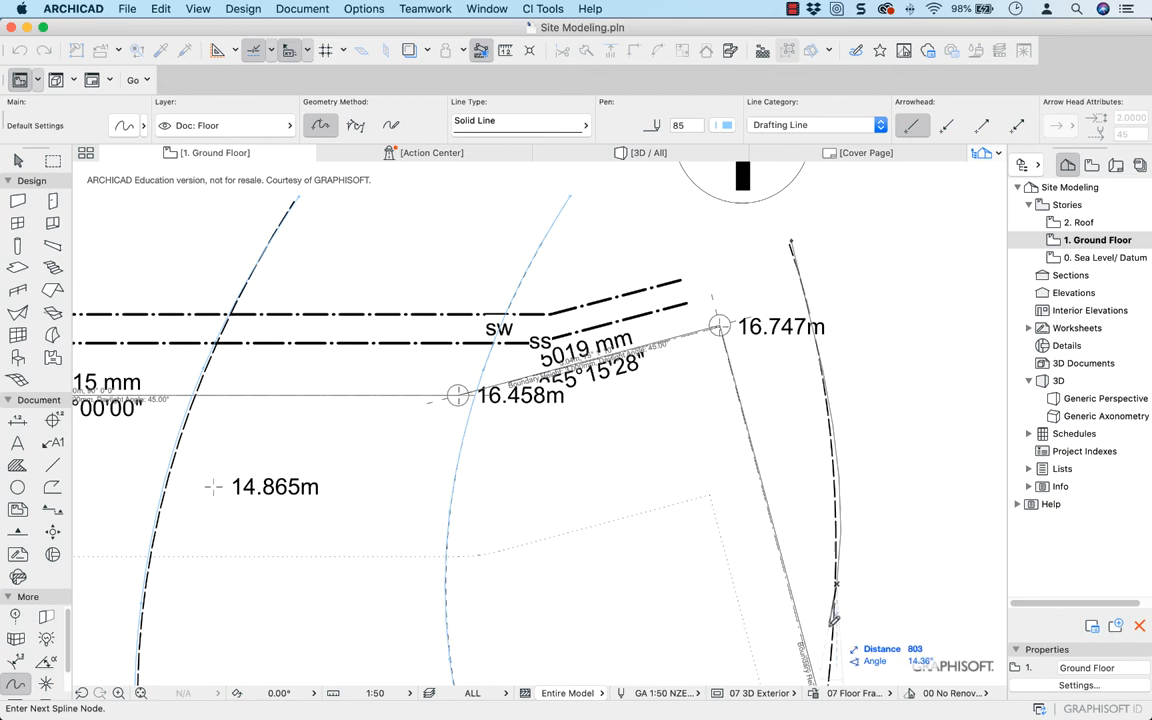
{"action": "scroll", "coordinate": [833, 620], "scroll_direction": "down", "scroll_amount": 6}
{"action": "scroll", "coordinate": [833, 620], "scroll_direction": "right", "scroll_amount": 4}
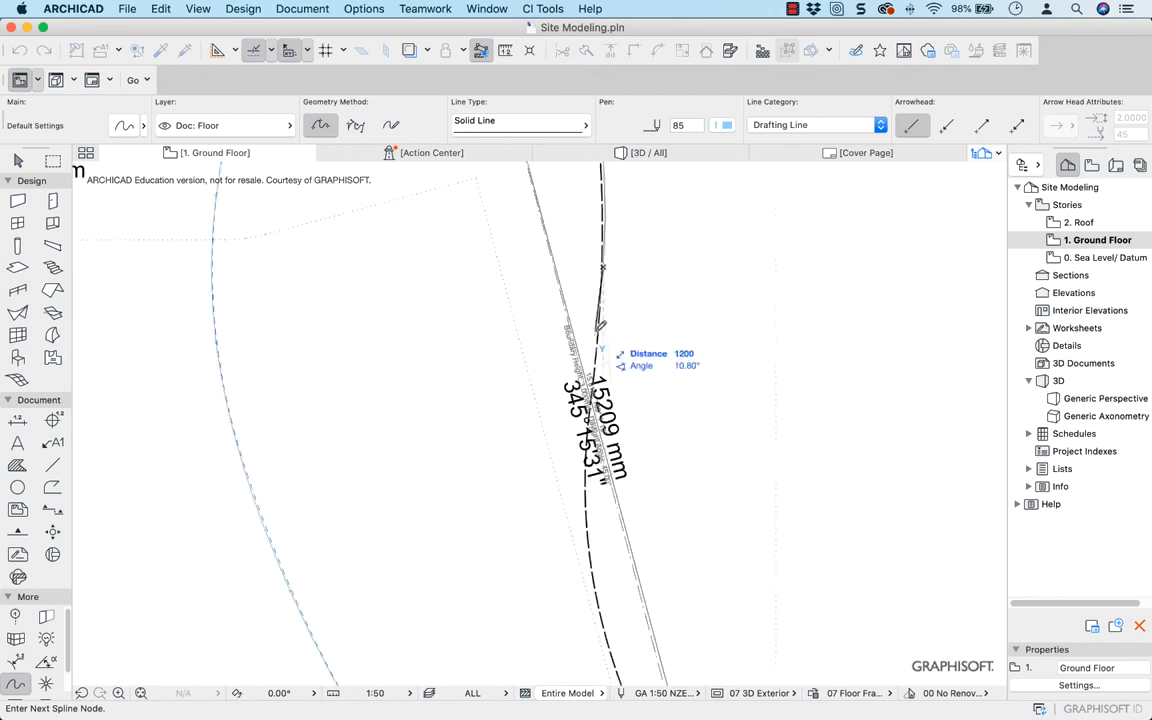
{"action": "left_click", "coordinate": [588, 515]}
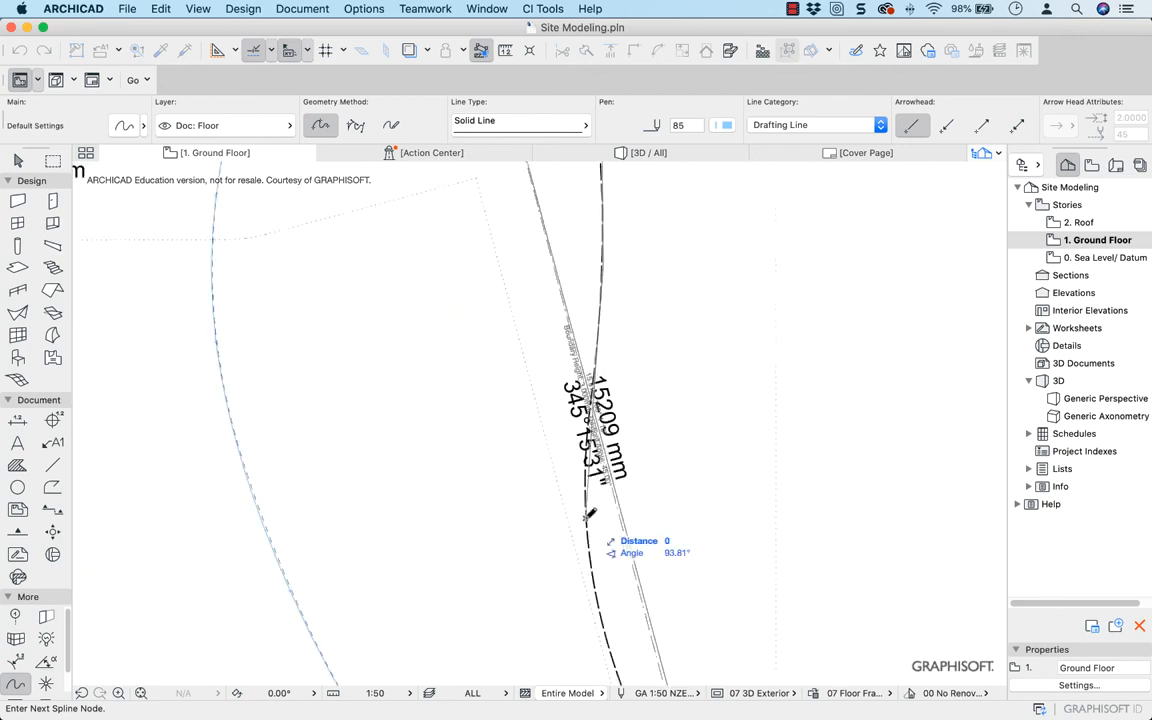
{"action": "scroll", "coordinate": [490, 425], "scroll_direction": "down", "scroll_amount": 7}
{"action": "scroll", "coordinate": [490, 425], "scroll_direction": "right", "scroll_amount": 4}
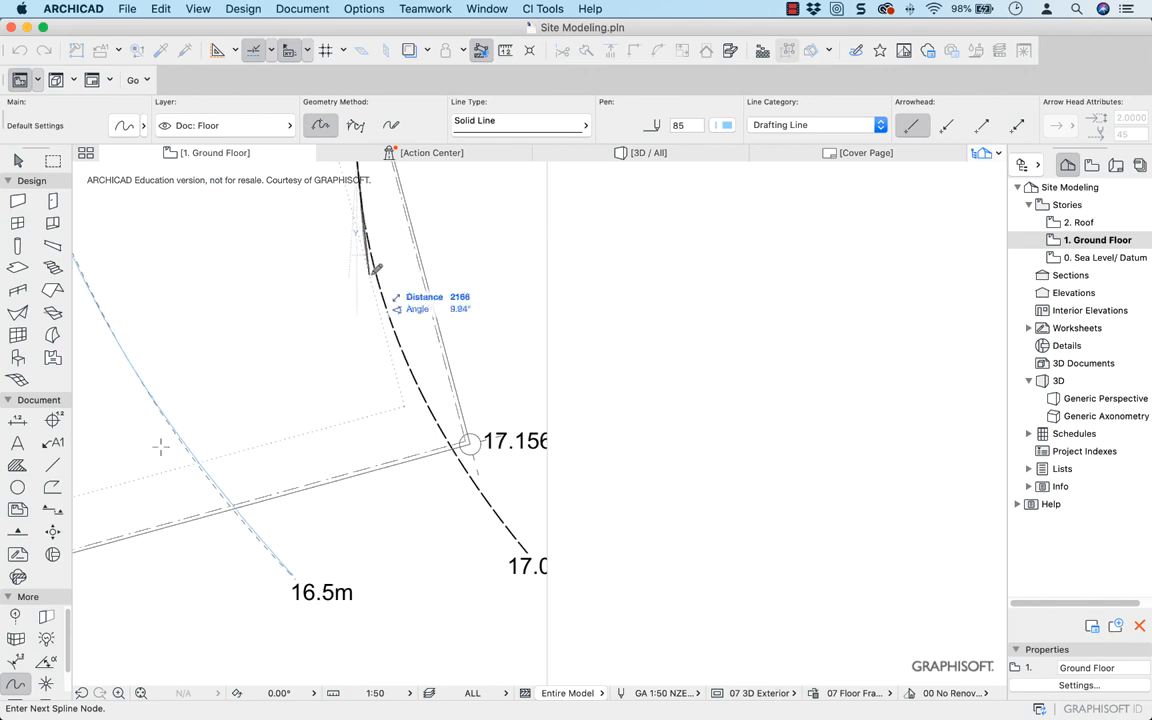
{"action": "left_click", "coordinate": [375, 268]}
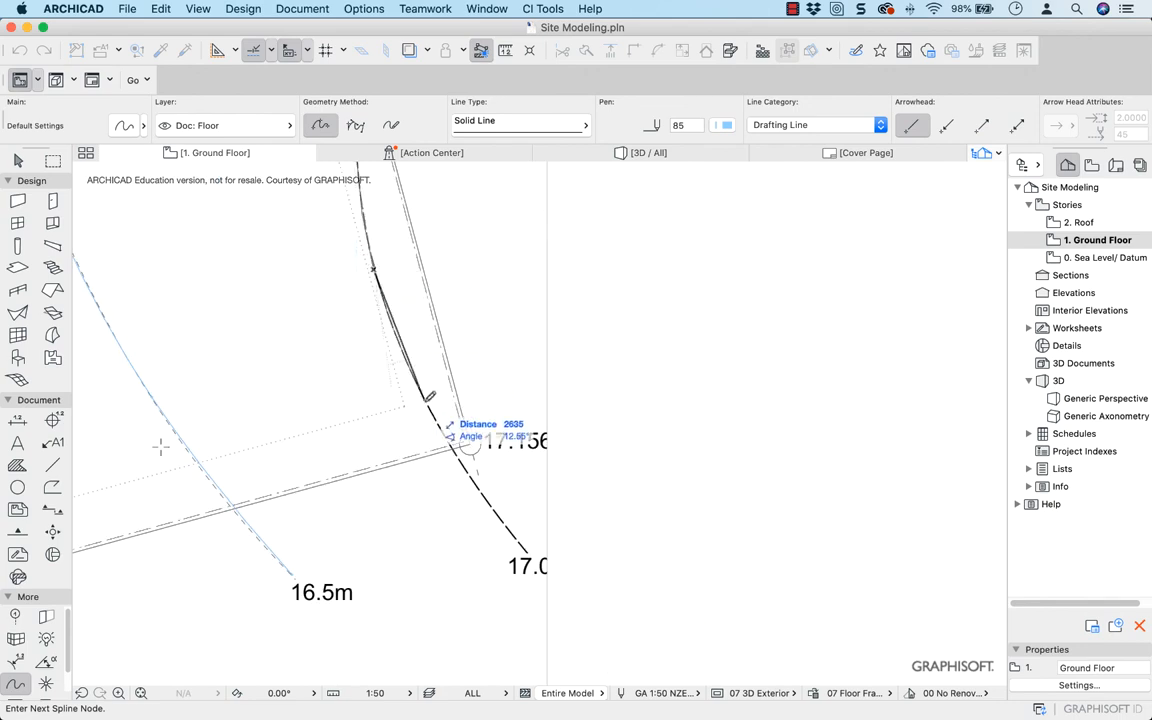
{"action": "left_click", "coordinate": [424, 401]}
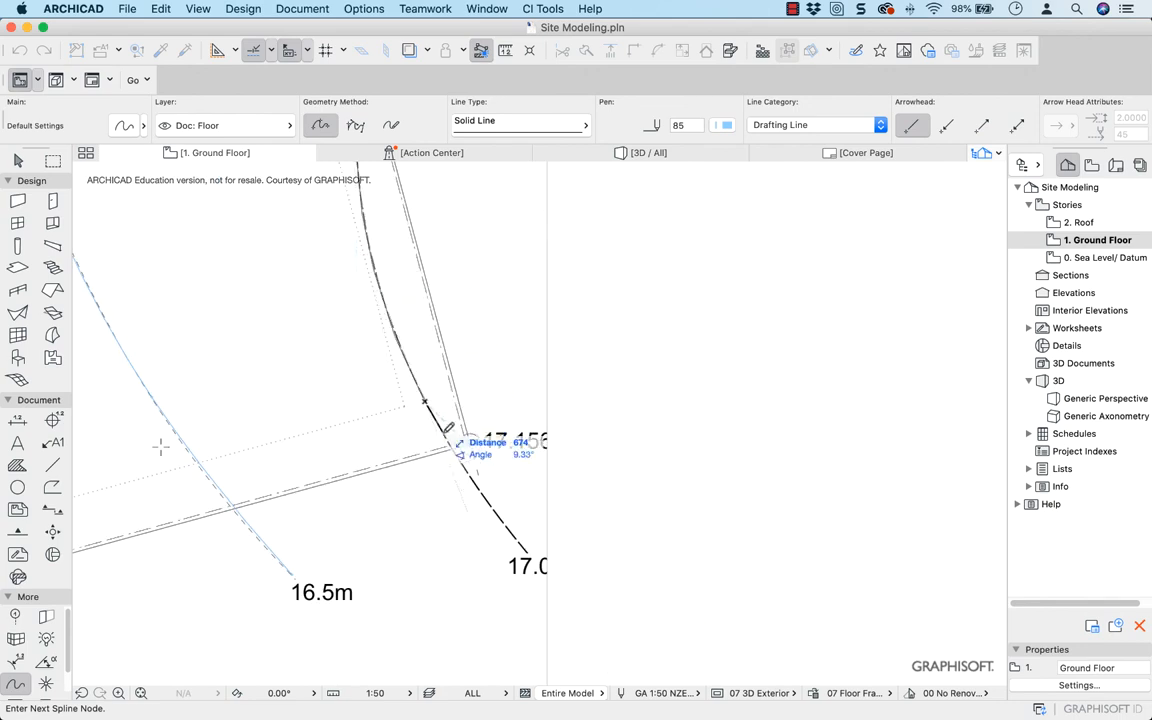
{"action": "left_click", "coordinate": [494, 513]}
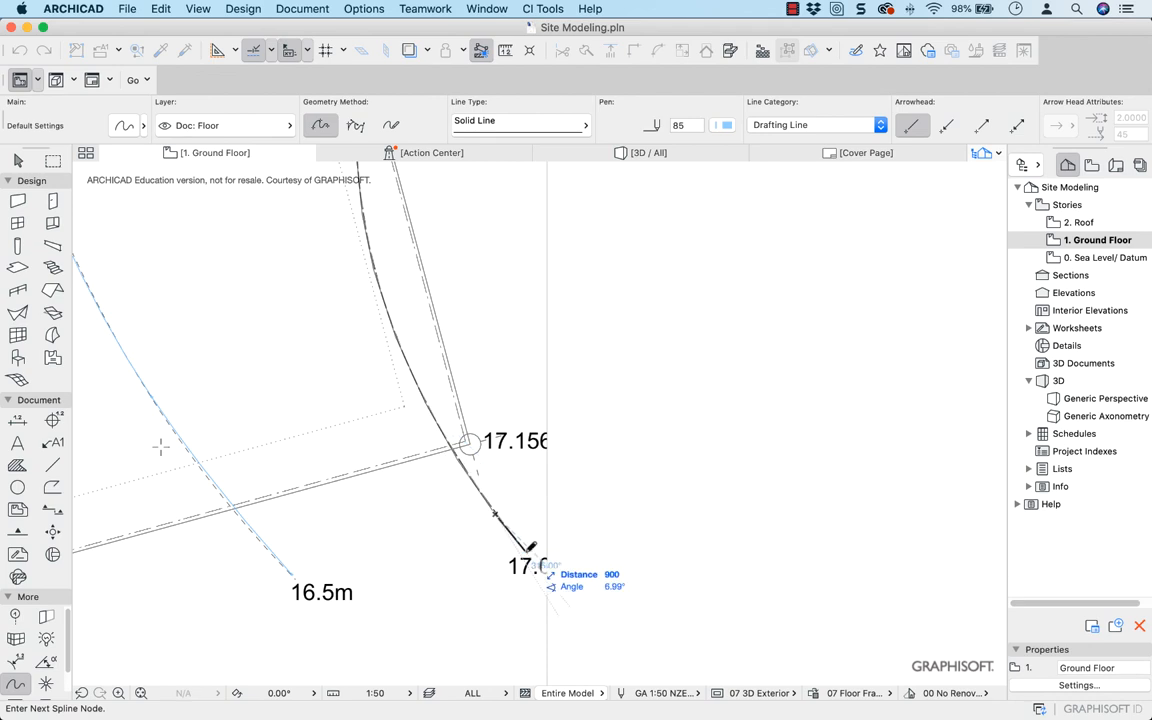
{"action": "double_click", "coordinate": [530, 547]}
Check the traced contour splines across the whole site and open the 3D view of the site mesh
{"action": "scroll", "coordinate": [522, 501], "scroll_direction": "down", "scroll_amount": 5}
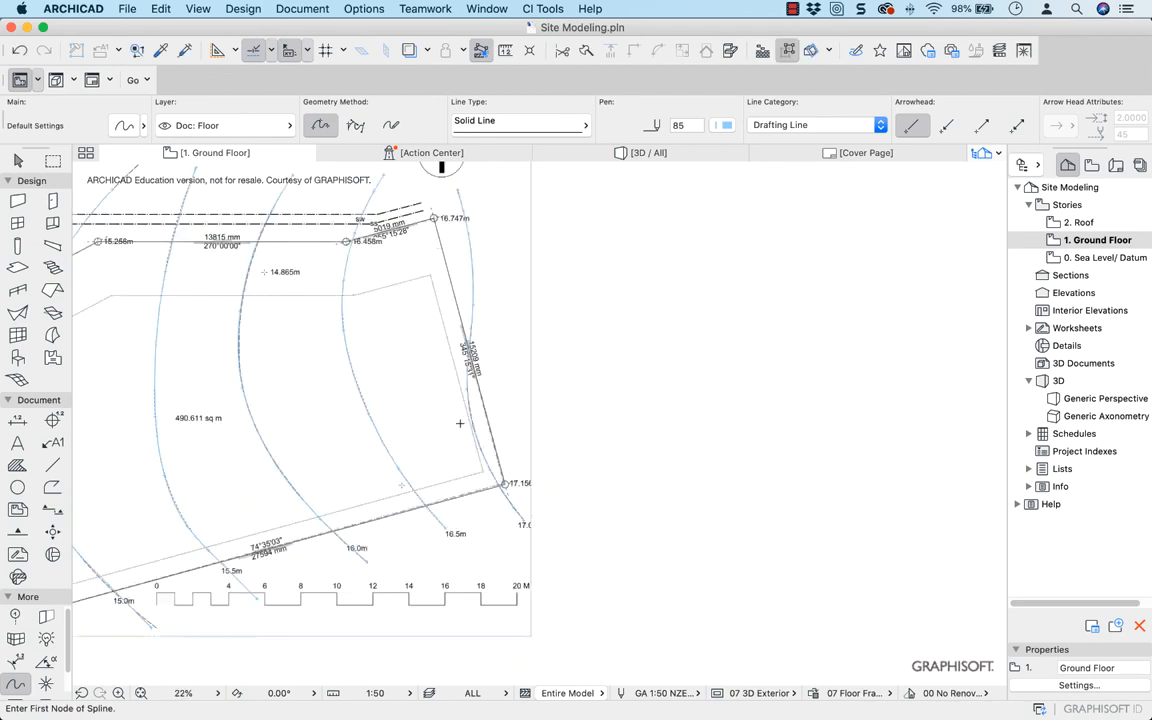
{"action": "scroll", "coordinate": [615, 455], "scroll_direction": "down", "scroll_amount": 3}
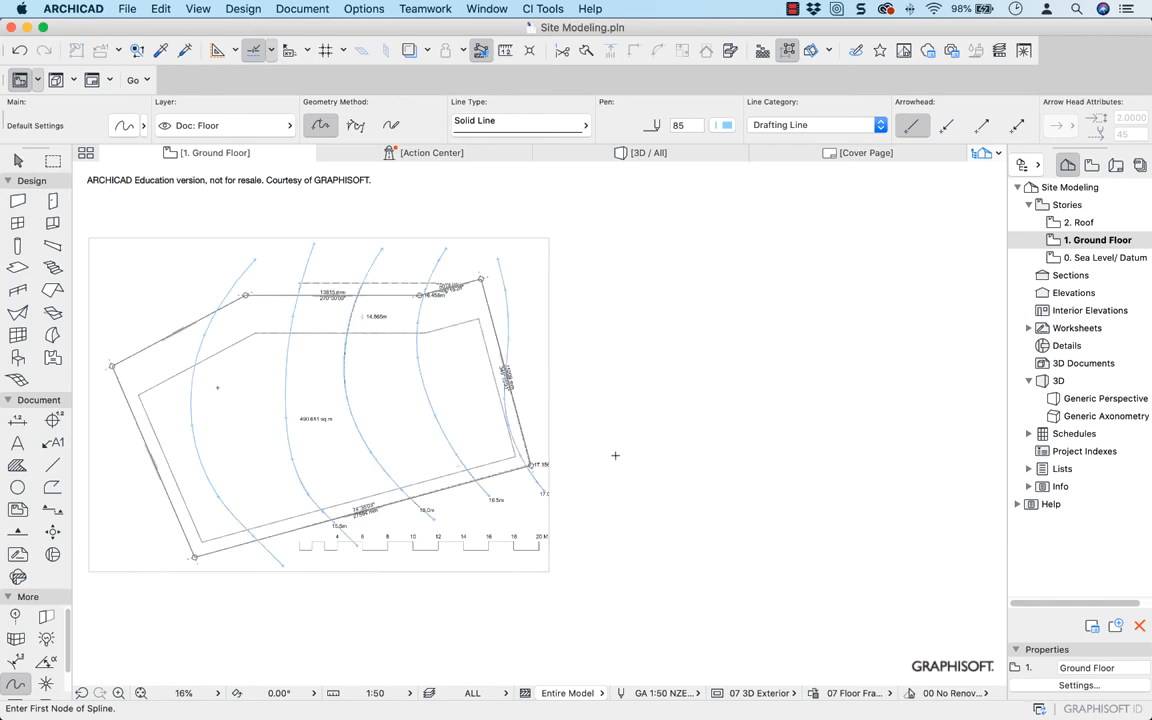
{"action": "scroll", "coordinate": [615, 455], "scroll_direction": "up", "scroll_amount": 3}
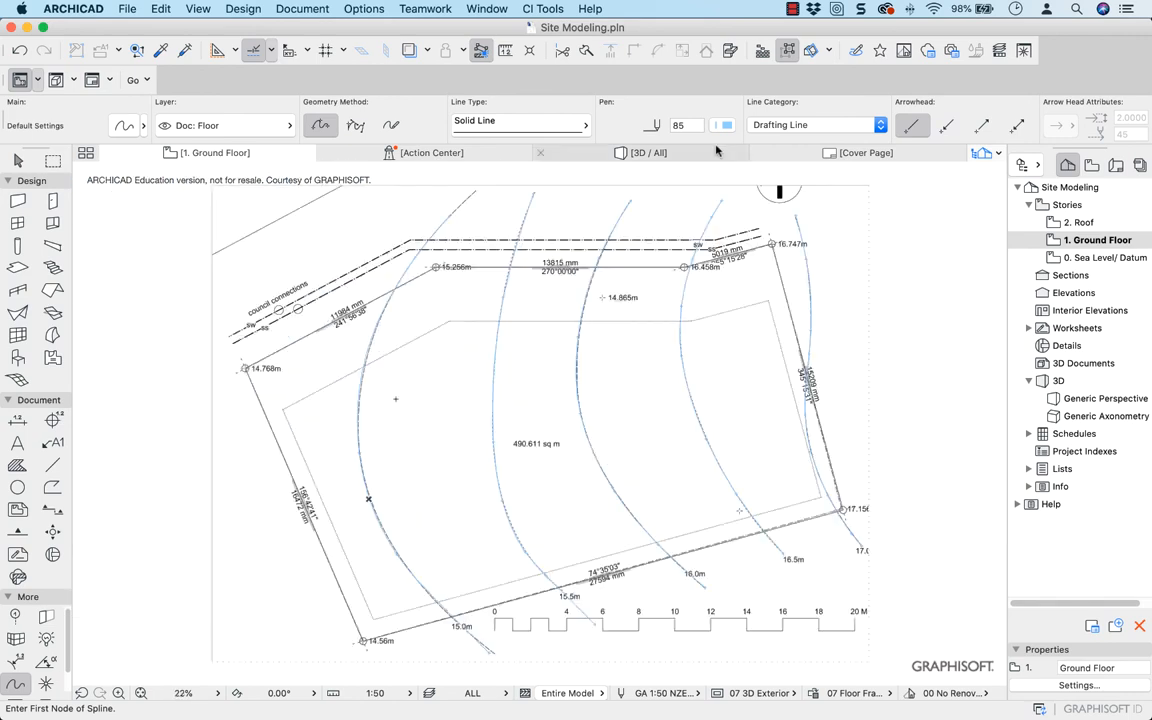
{"action": "left_click", "coordinate": [637, 155]}
{"action": "left_click", "coordinate": [635, 212]}
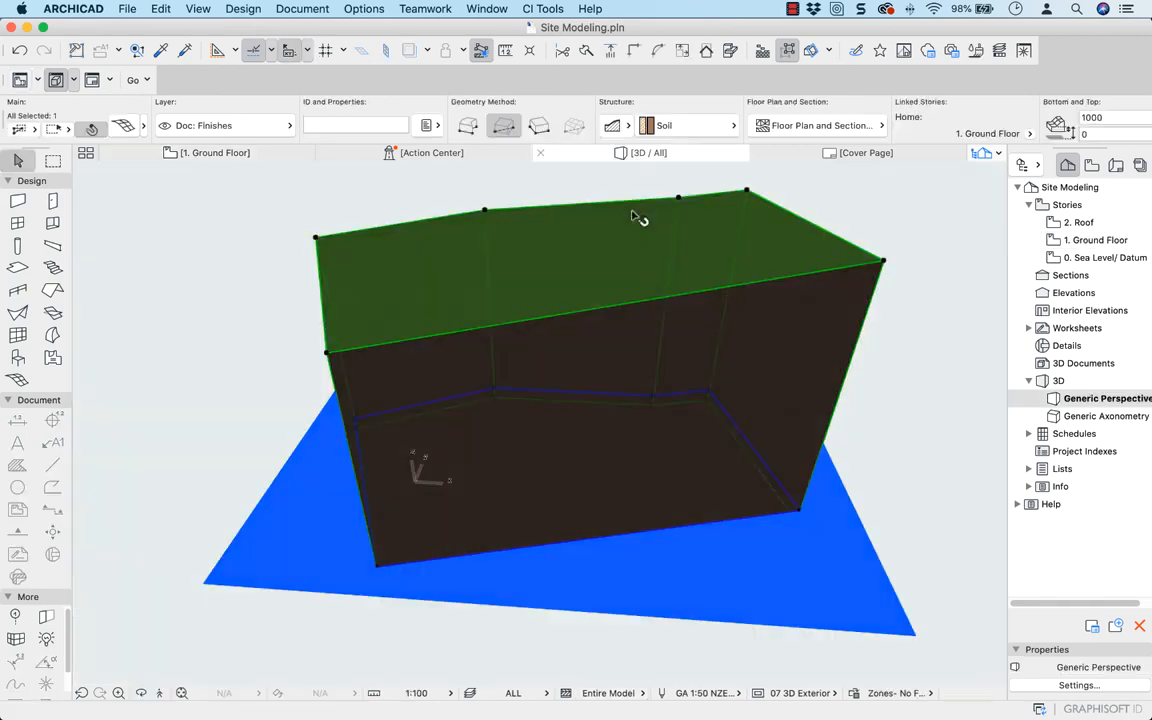
{"action": "key", "text": "super+d"}
{"action": "left_click", "coordinate": [632, 208]}
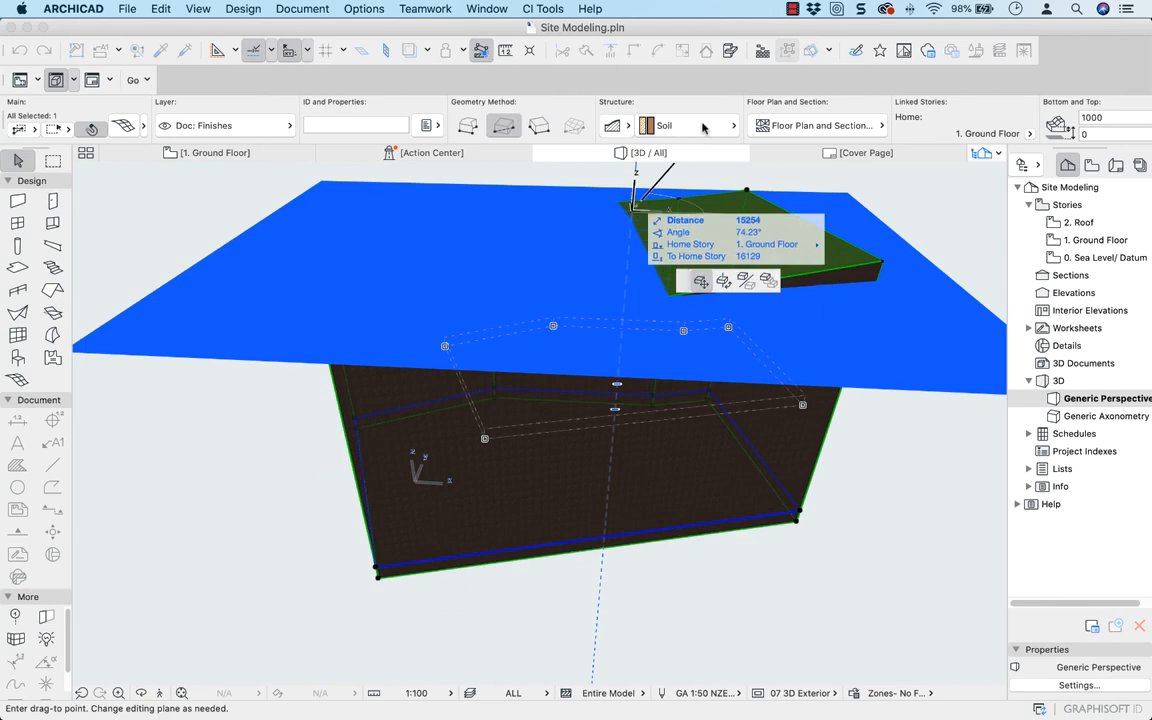
{"action": "left_click", "coordinate": [632, 207]}
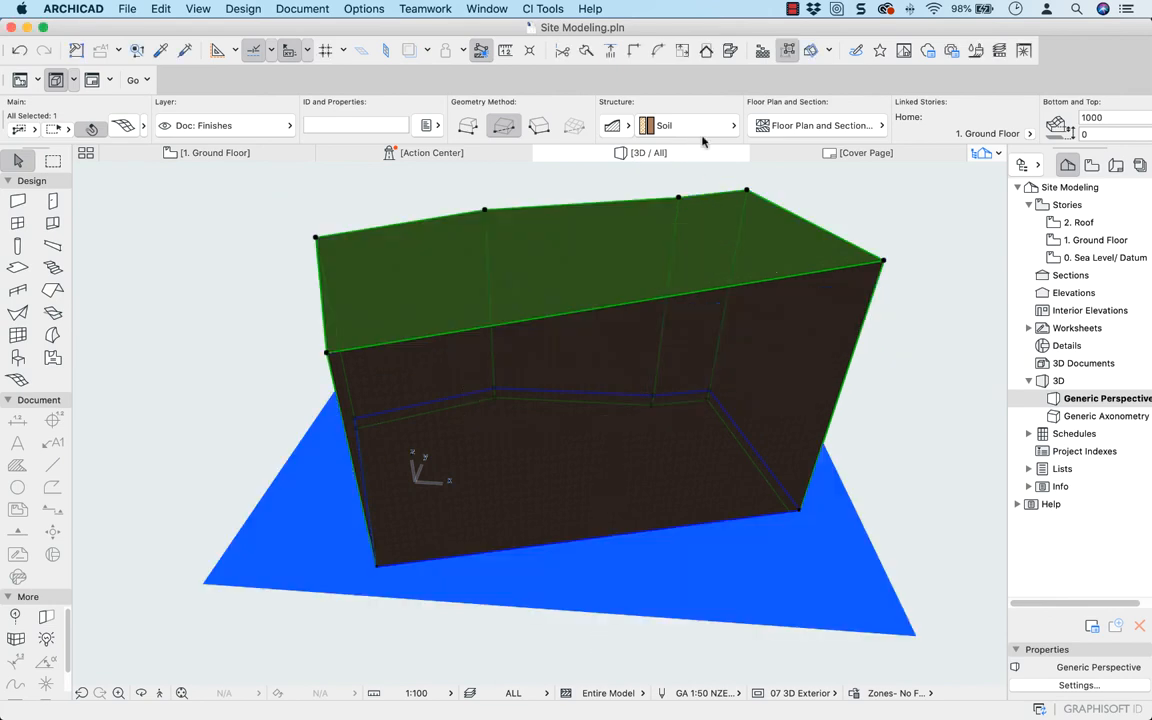
Turn the selected site mesh's cover fill on and select the mesh on the Ground Floor plan
{"action": "left_click", "coordinate": [882, 126]}
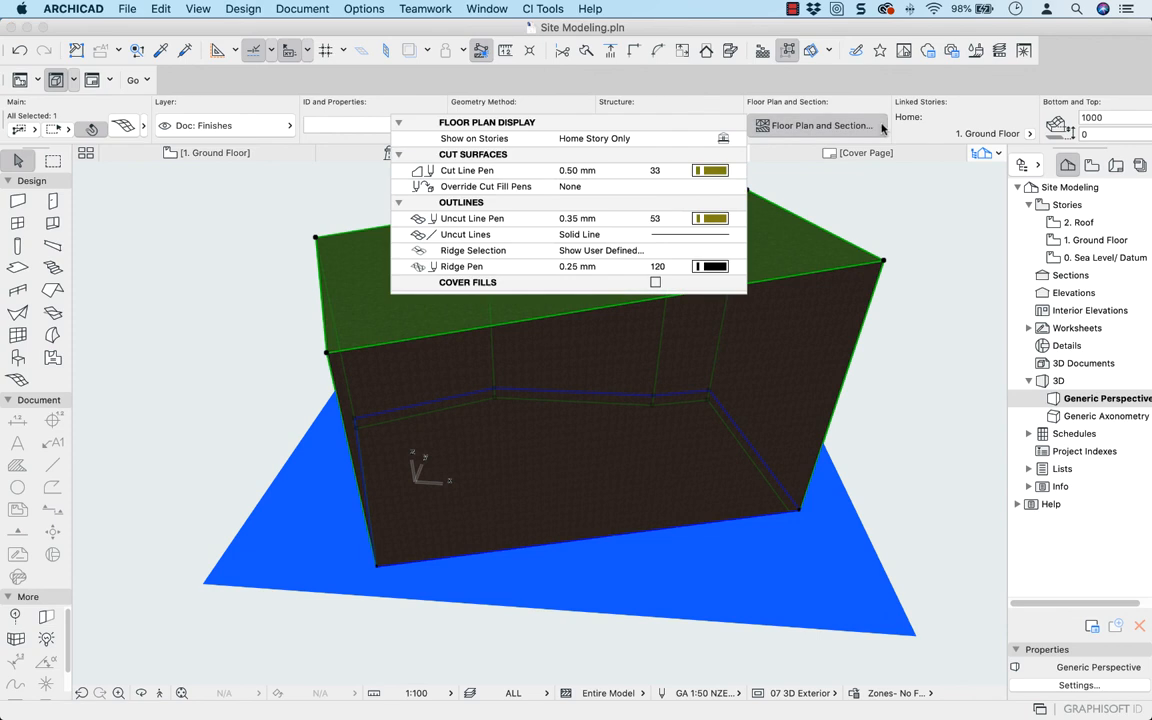
{"action": "left_click", "coordinate": [655, 283]}
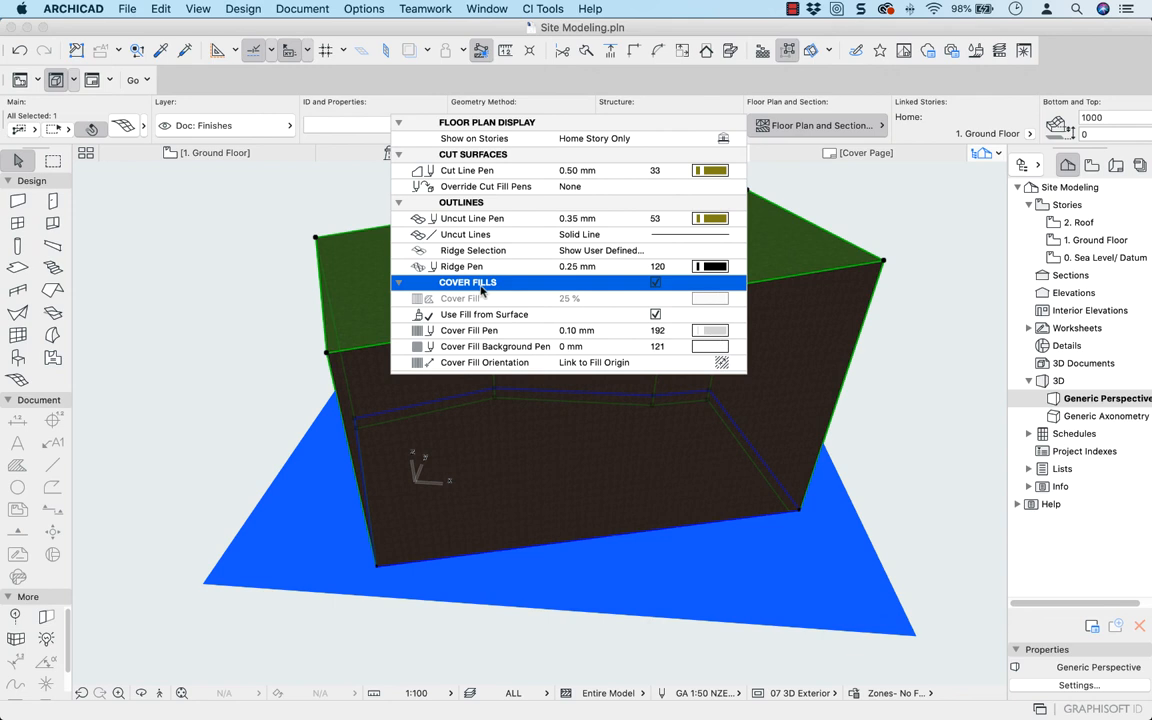
{"action": "left_click", "coordinate": [182, 152]}
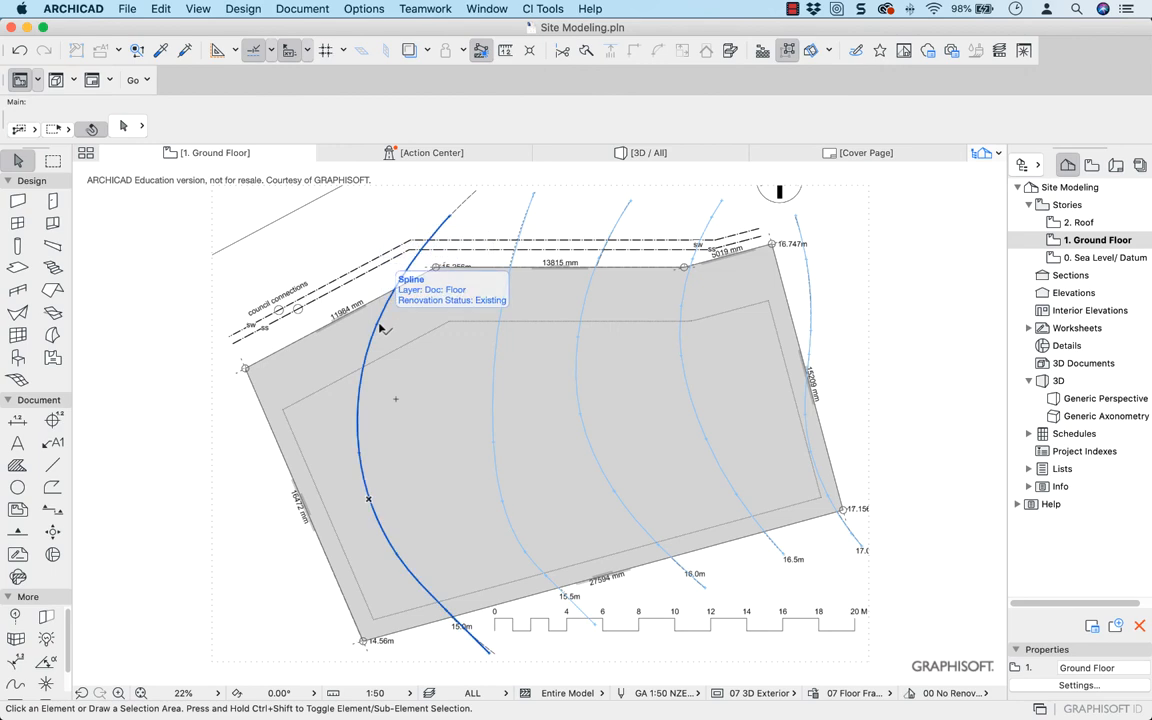
{"action": "left_click", "coordinate": [307, 367]}
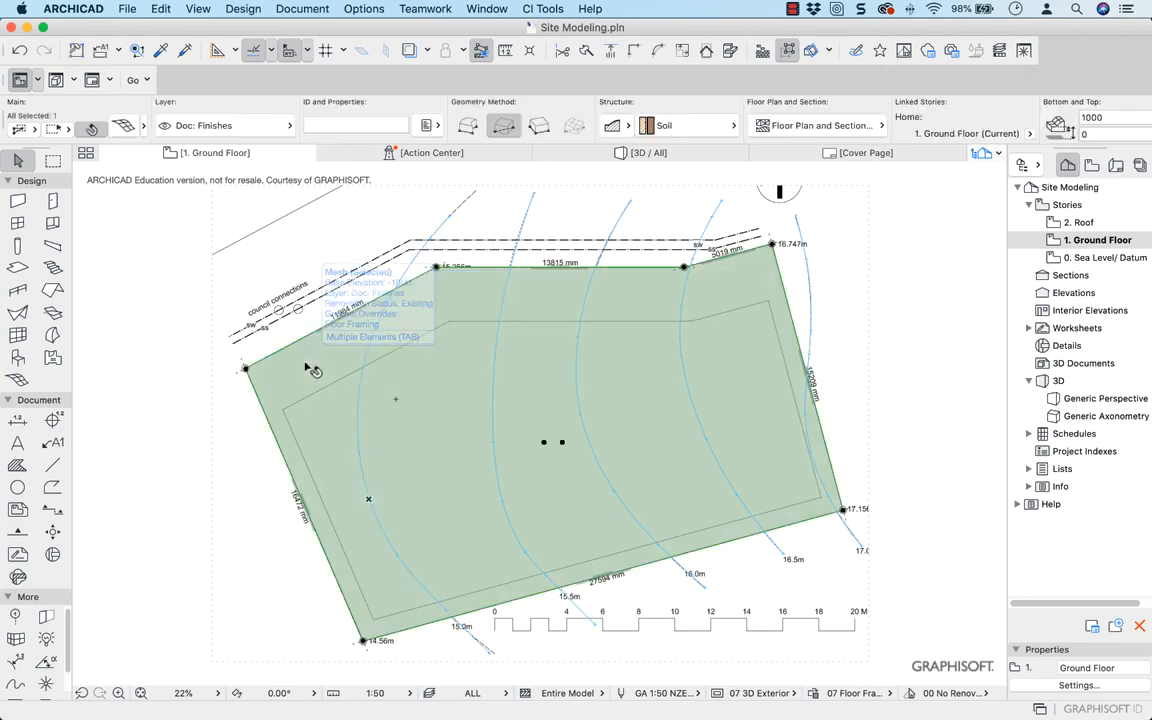
Add new points to the selected site mesh along the 15.0m contour spline, using Fit to User Ridges
{"action": "left_click", "coordinate": [19, 380]}
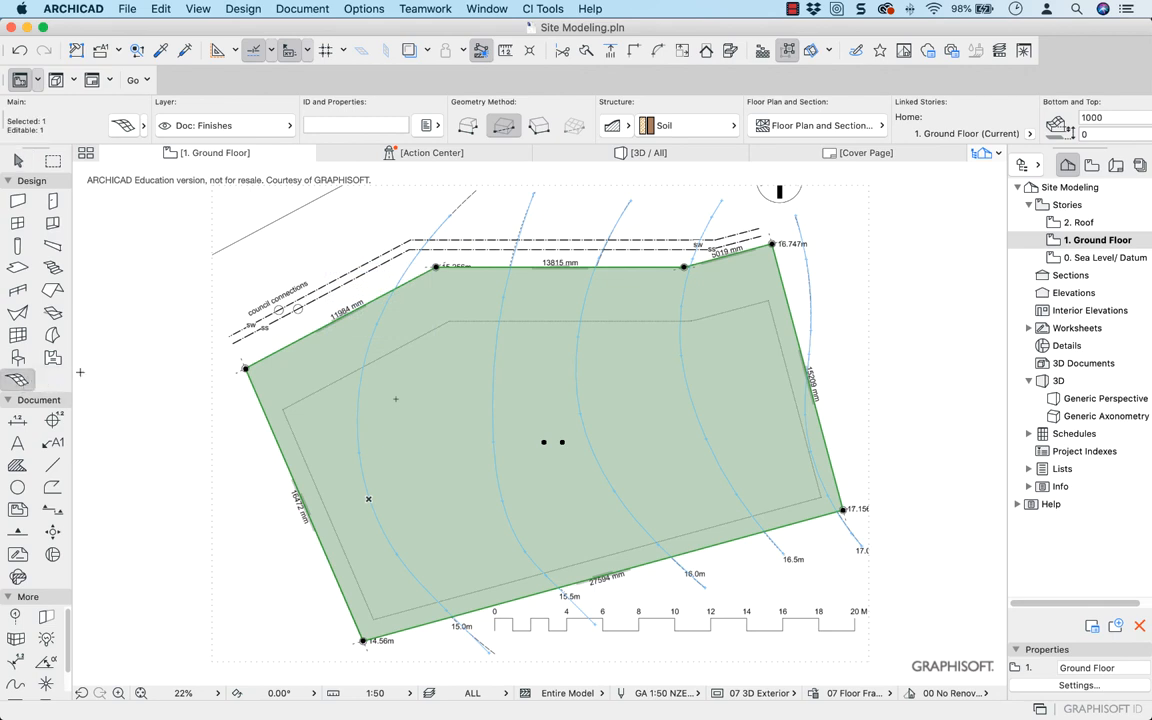
{"action": "double_click", "coordinate": [371, 341]}
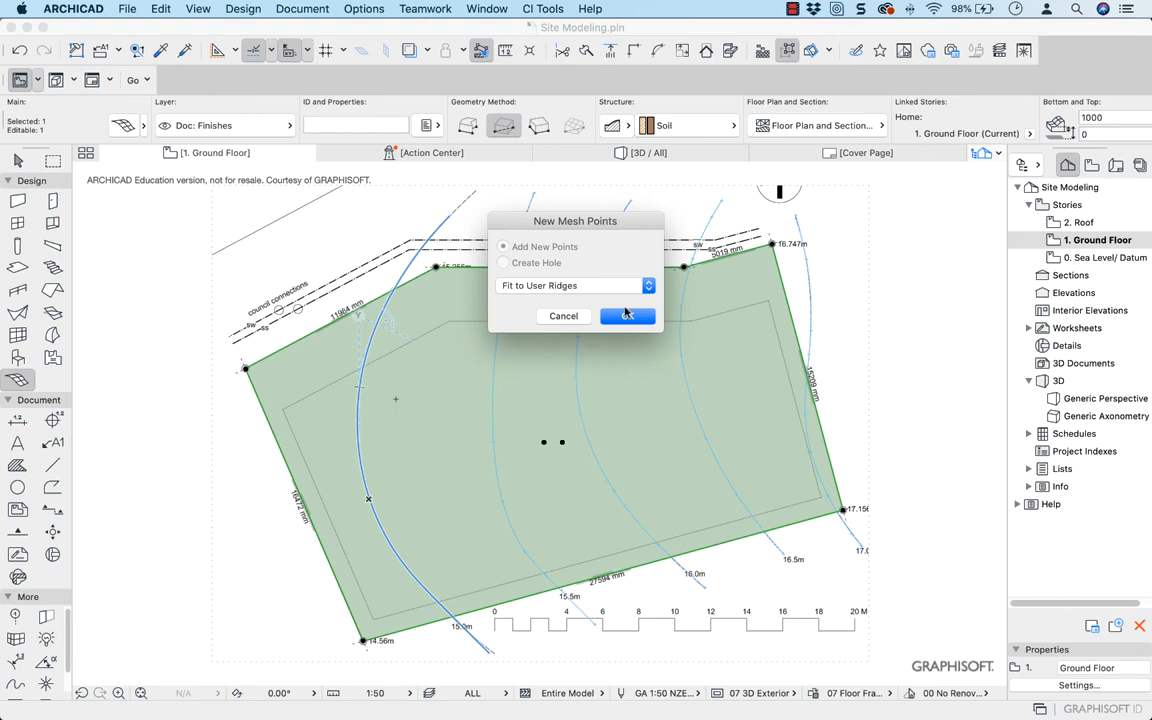
{"action": "left_click", "coordinate": [626, 316]}
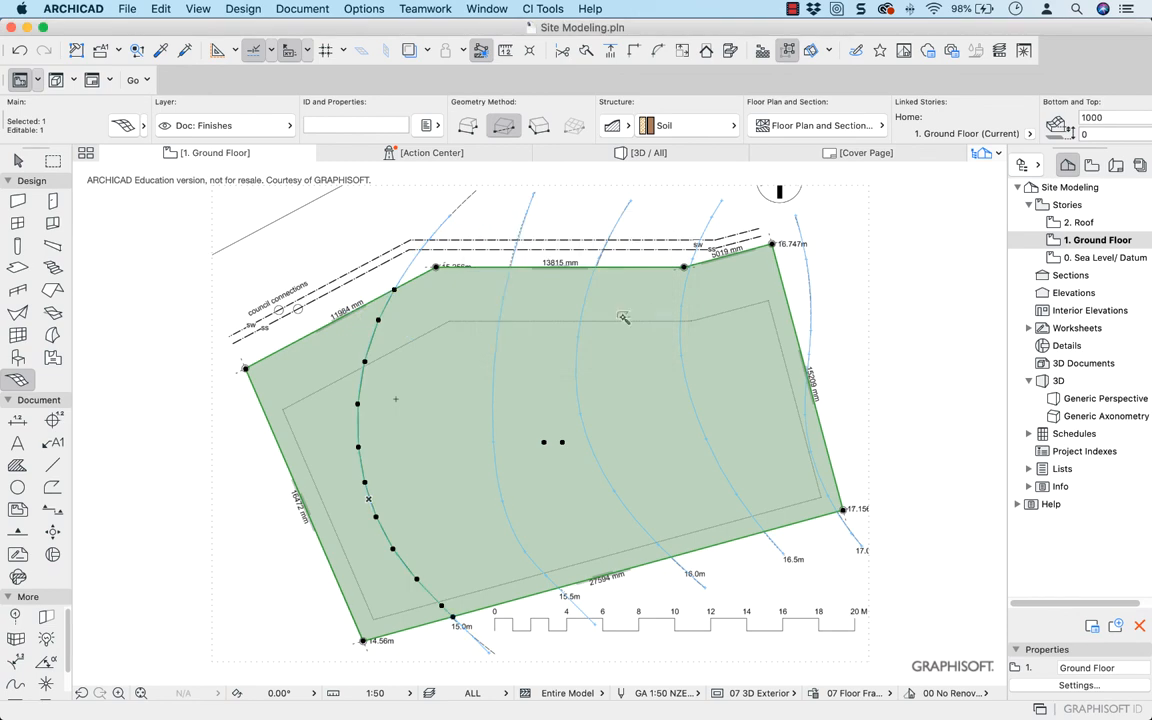
Add mesh points along the 15.5m, 16.0m, 16.5m and 17.0m contour splines, fitted to user ridges
{"action": "left_click", "coordinate": [505, 300]}
{"action": "left_click", "coordinate": [626, 316]}
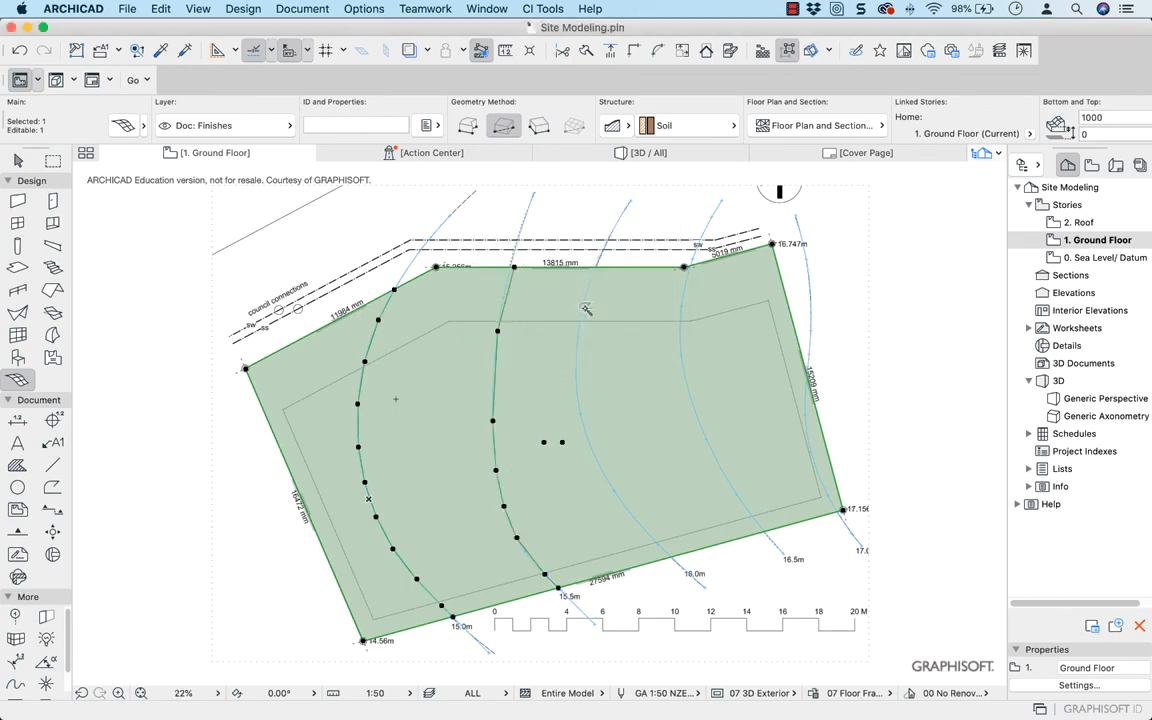
{"action": "left_click", "coordinate": [583, 307]}
{"action": "left_click", "coordinate": [626, 316]}
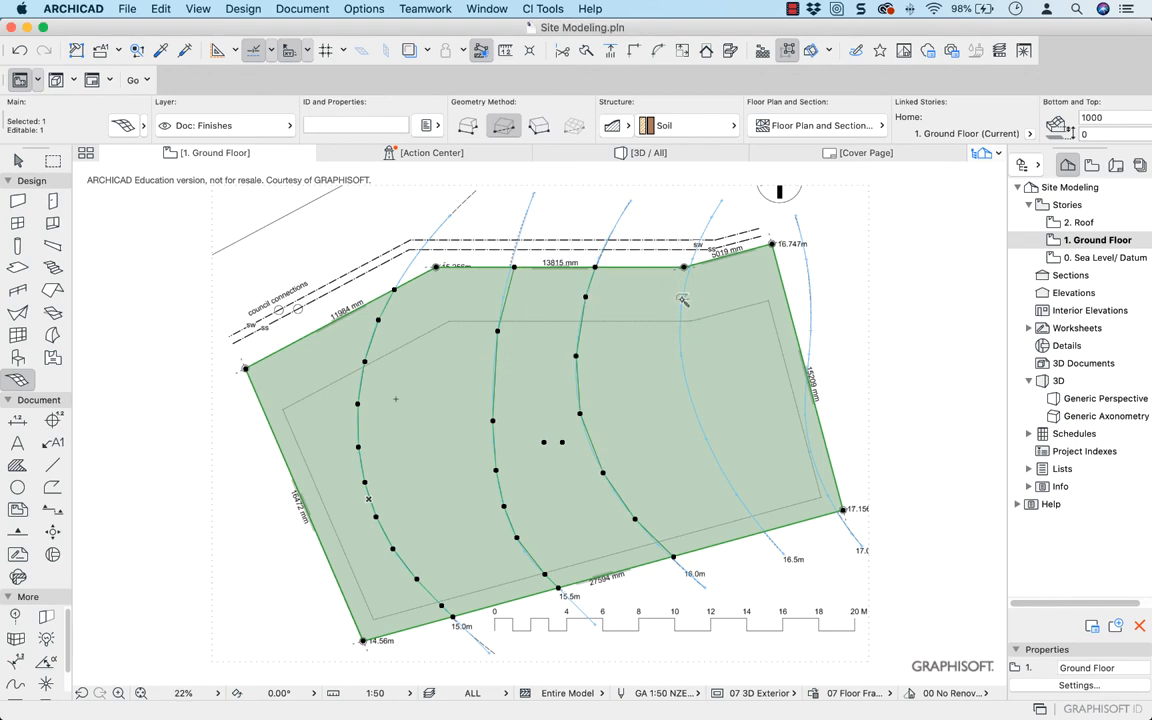
{"action": "left_click", "coordinate": [682, 299]}
{"action": "left_click", "coordinate": [624, 315]}
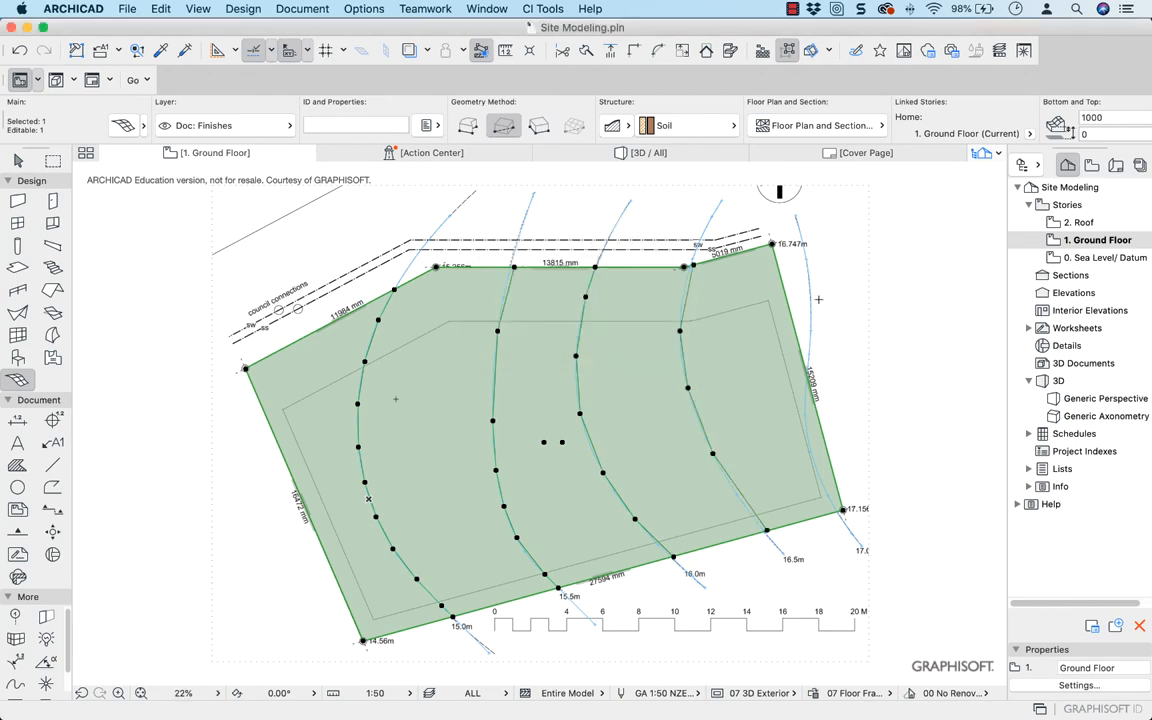
{"action": "left_click", "coordinate": [804, 418]}
{"action": "left_click", "coordinate": [627, 316]}
Set all mesh points on the 15.0m contour to their labelled contour height, measured to Project Zero
{"action": "left_click", "coordinate": [18, 160]}
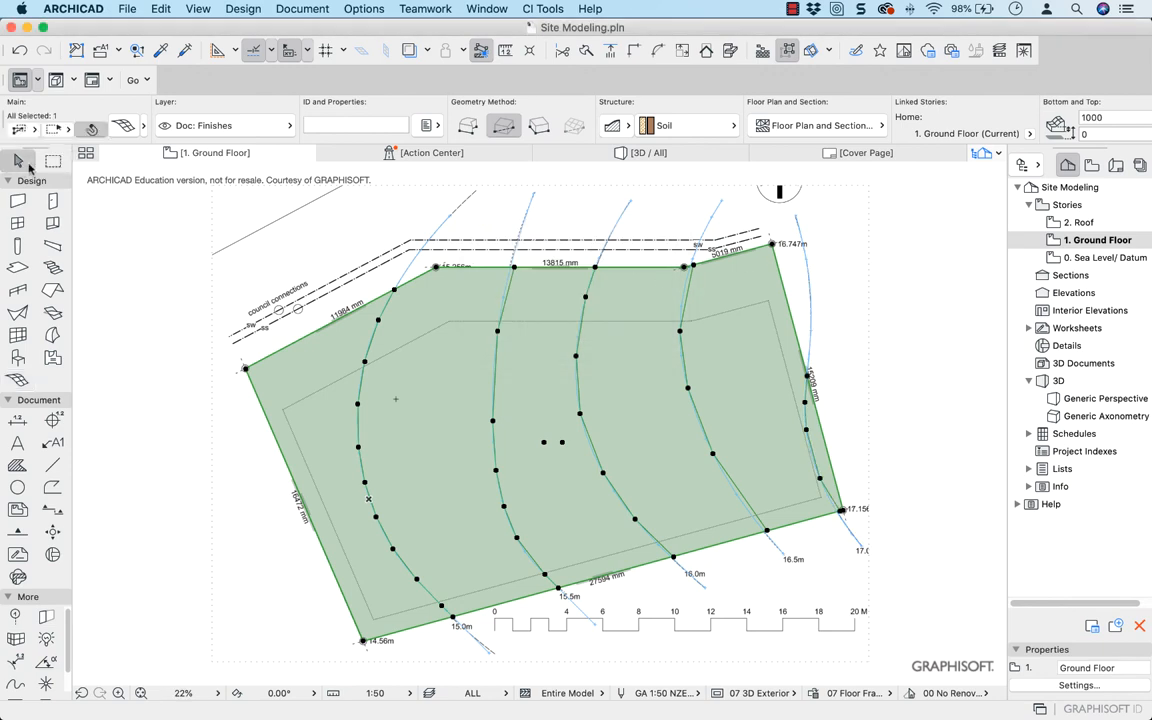
{"action": "left_click", "coordinate": [378, 322]}
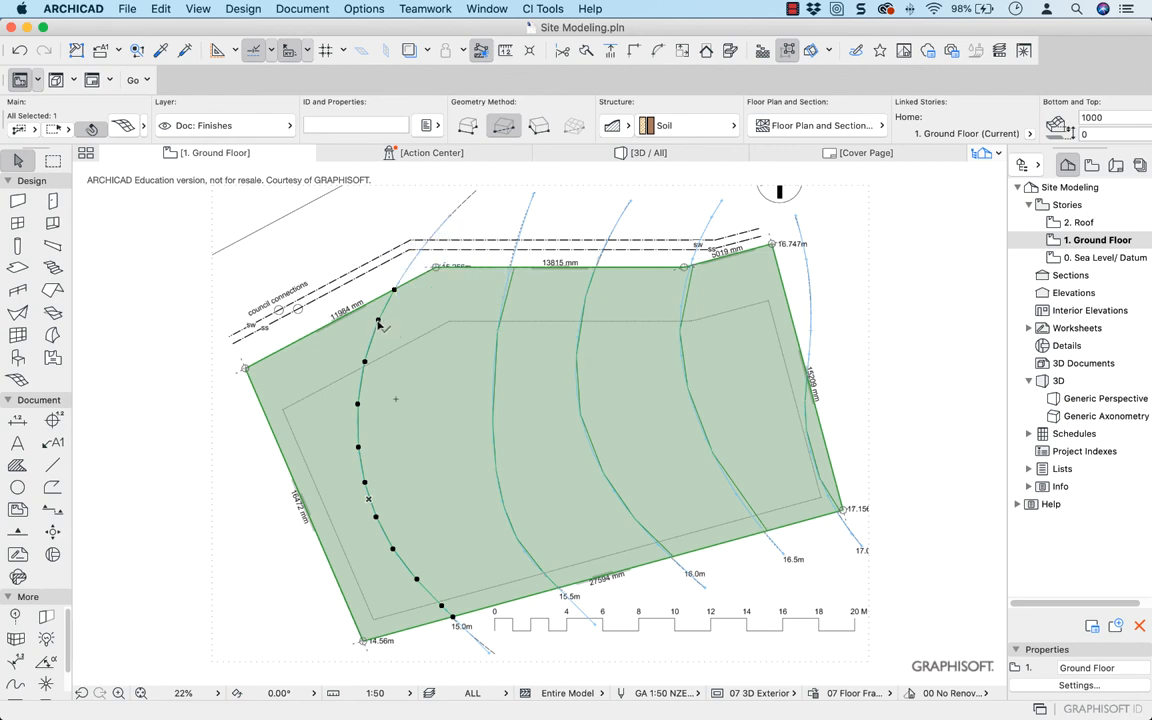
{"action": "left_click", "coordinate": [378, 322]}
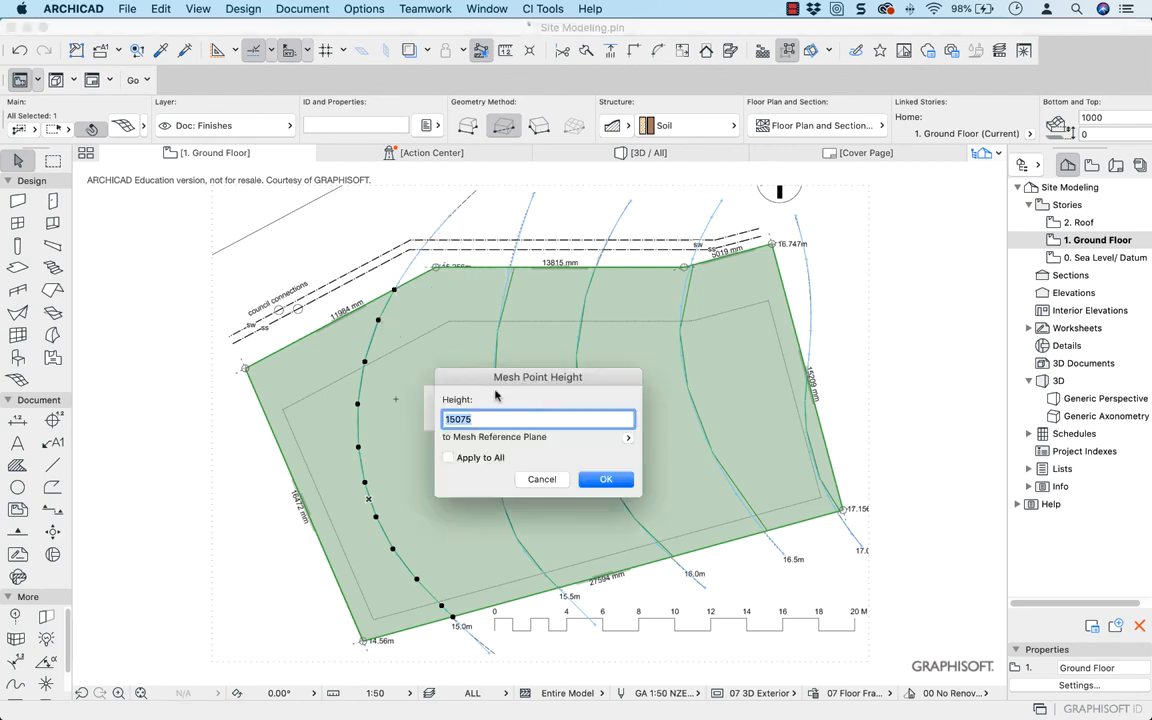
{"action": "left_click", "coordinate": [627, 438]}
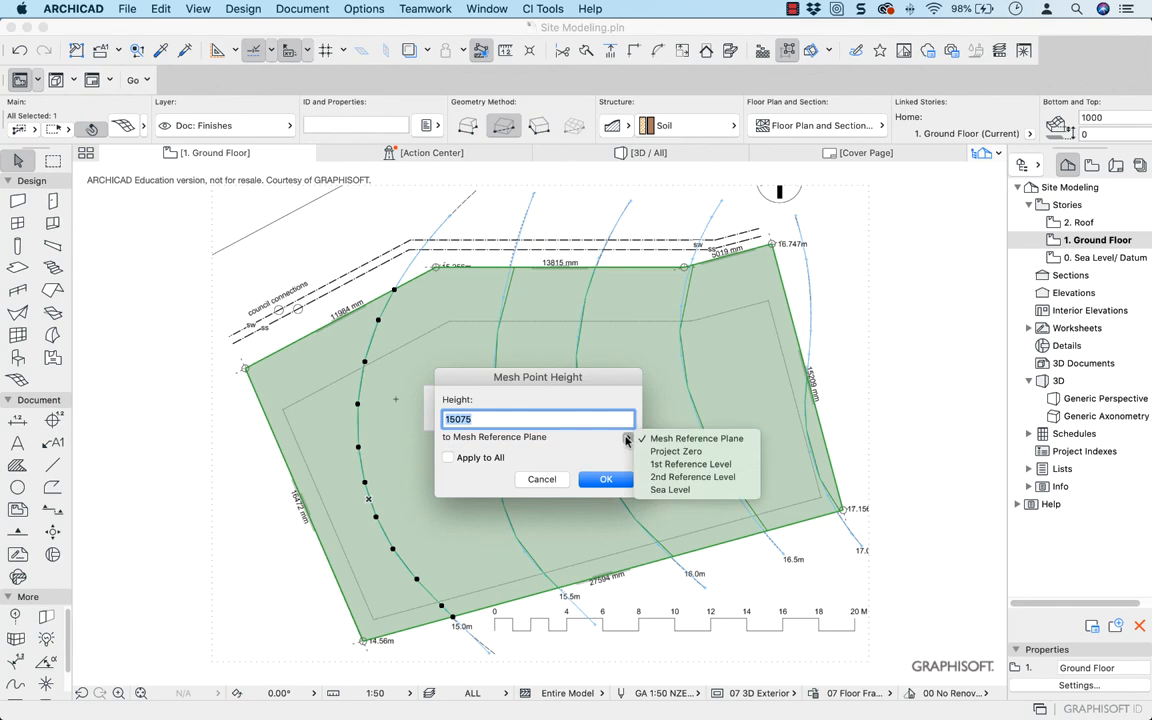
{"action": "left_click", "coordinate": [653, 451]}
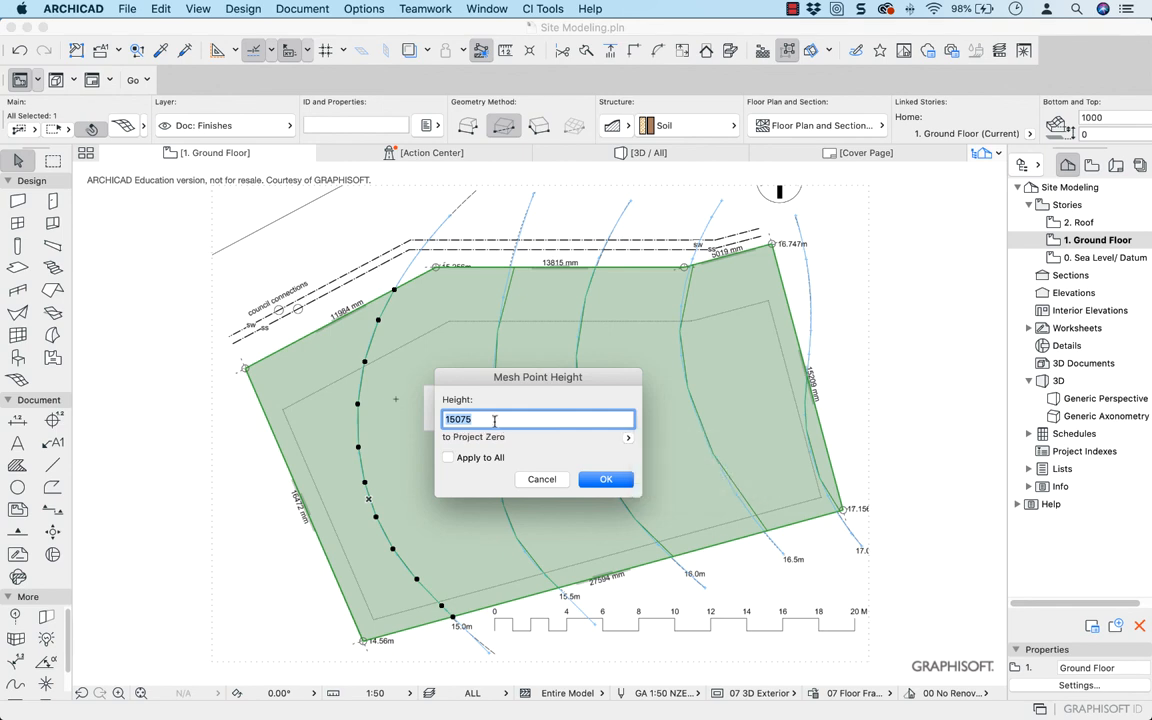
{"action": "type", "text": "150"}
{"action": "left_click", "coordinate": [608, 480]}
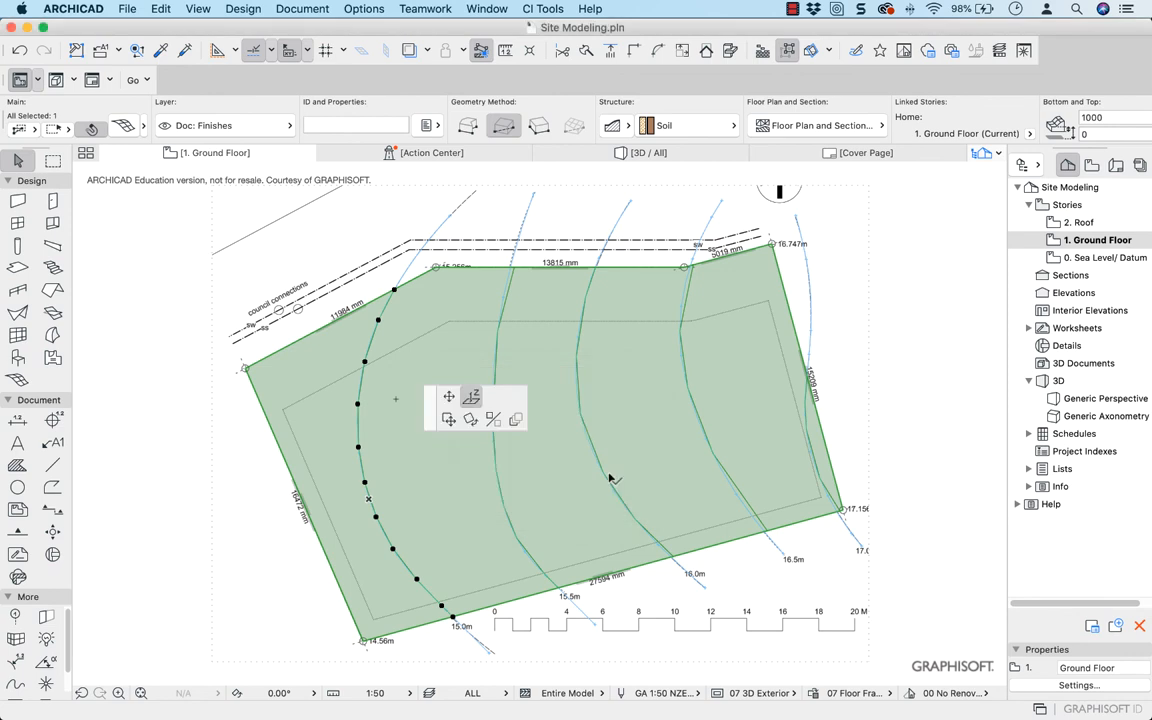
Set the height of all mesh points on the 15.5m contour to 15500 relative to Project Zero
{"action": "left_click", "coordinate": [505, 306]}
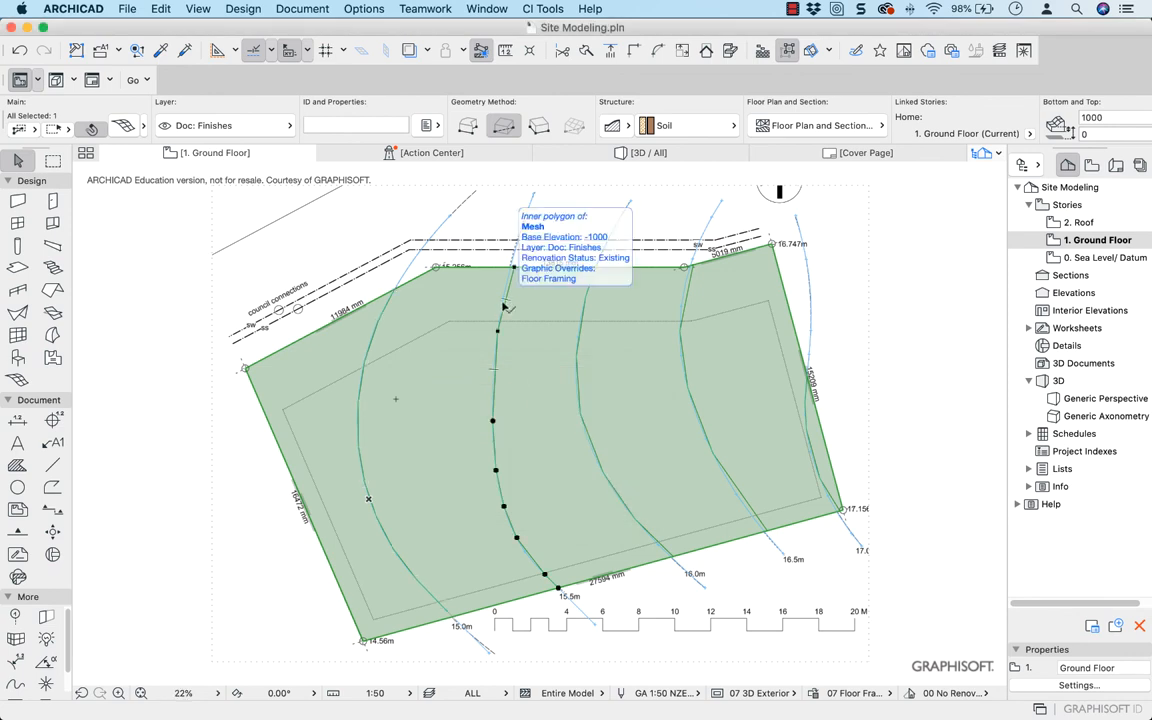
{"action": "left_click", "coordinate": [497, 331]}
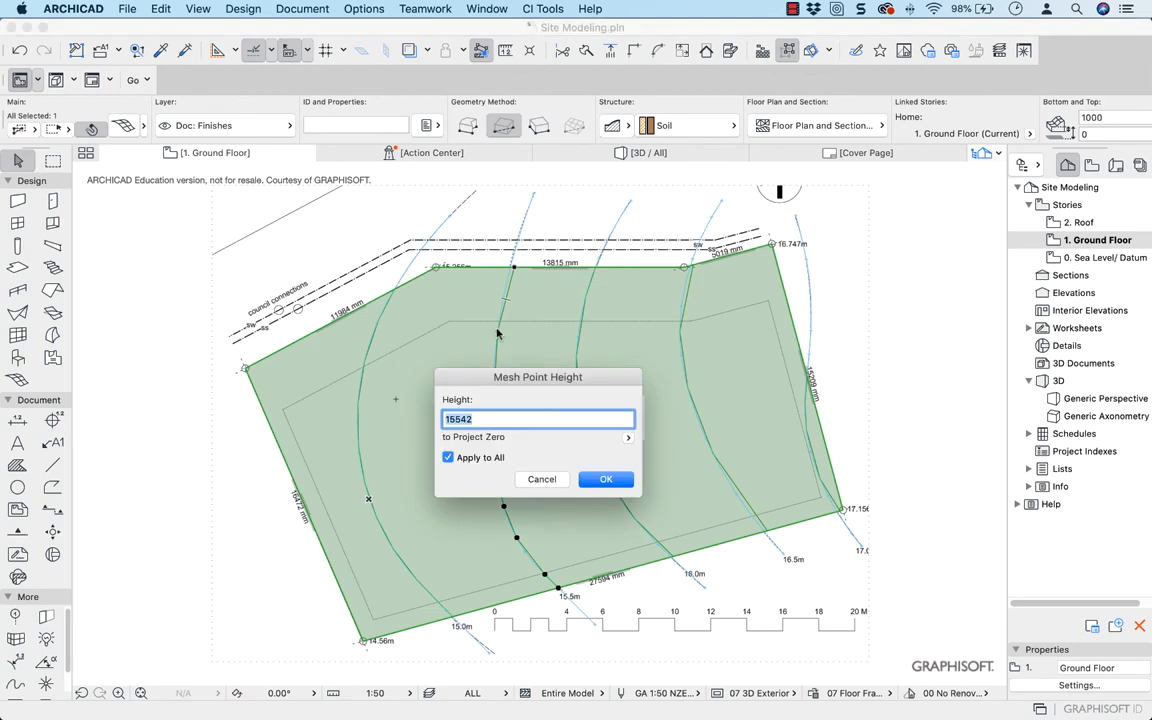
{"action": "type", "text": "15500"}
{"action": "key", "text": "Return"}
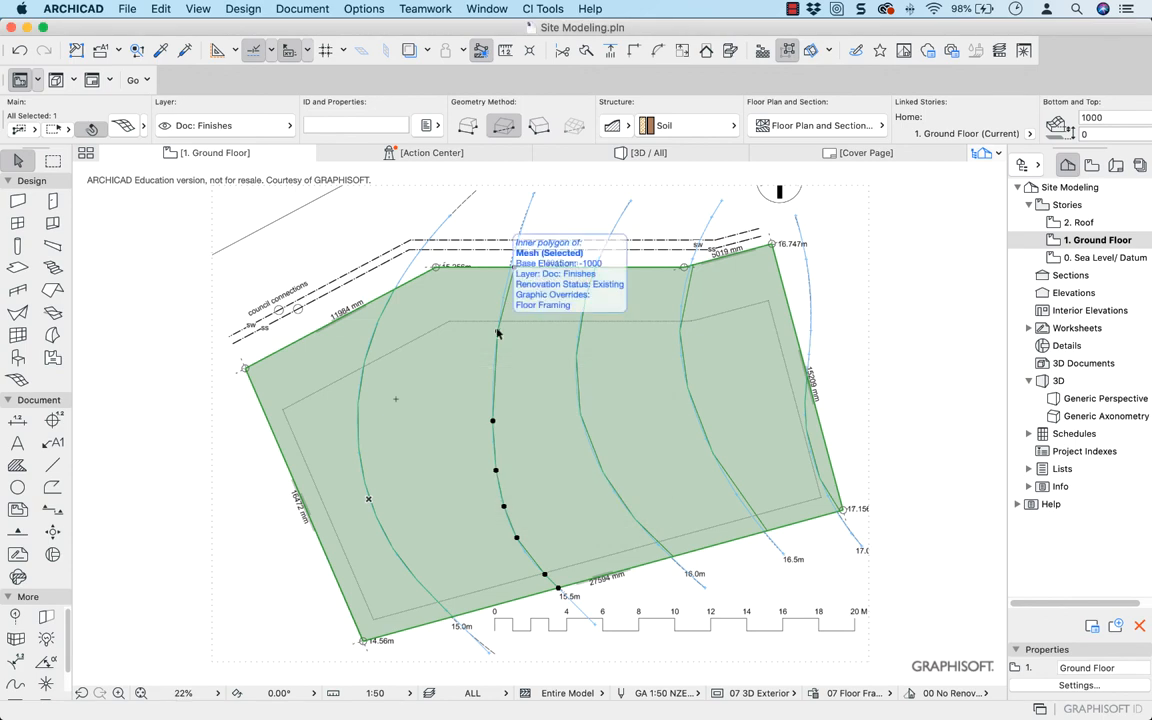
Set the height of all mesh points on the 16.0m contour to 16000 relative to Project Zero
{"action": "left_click", "coordinate": [577, 359]}
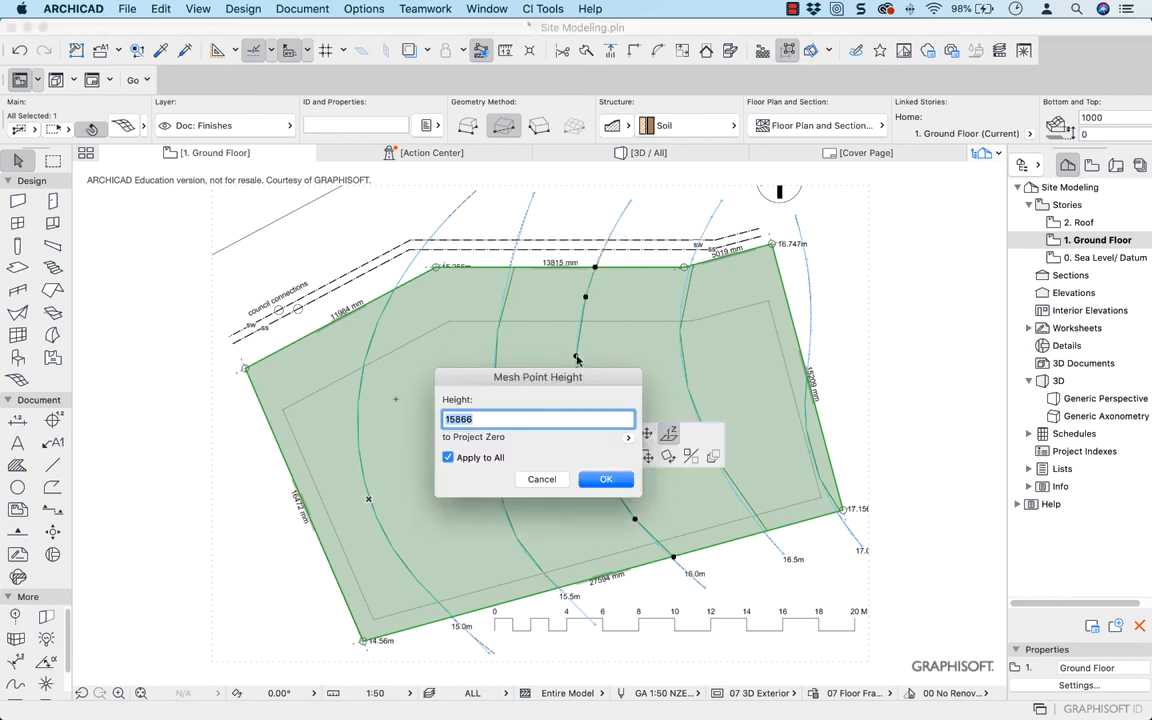
{"action": "type", "text": "16000"}
{"action": "key", "text": "Return"}
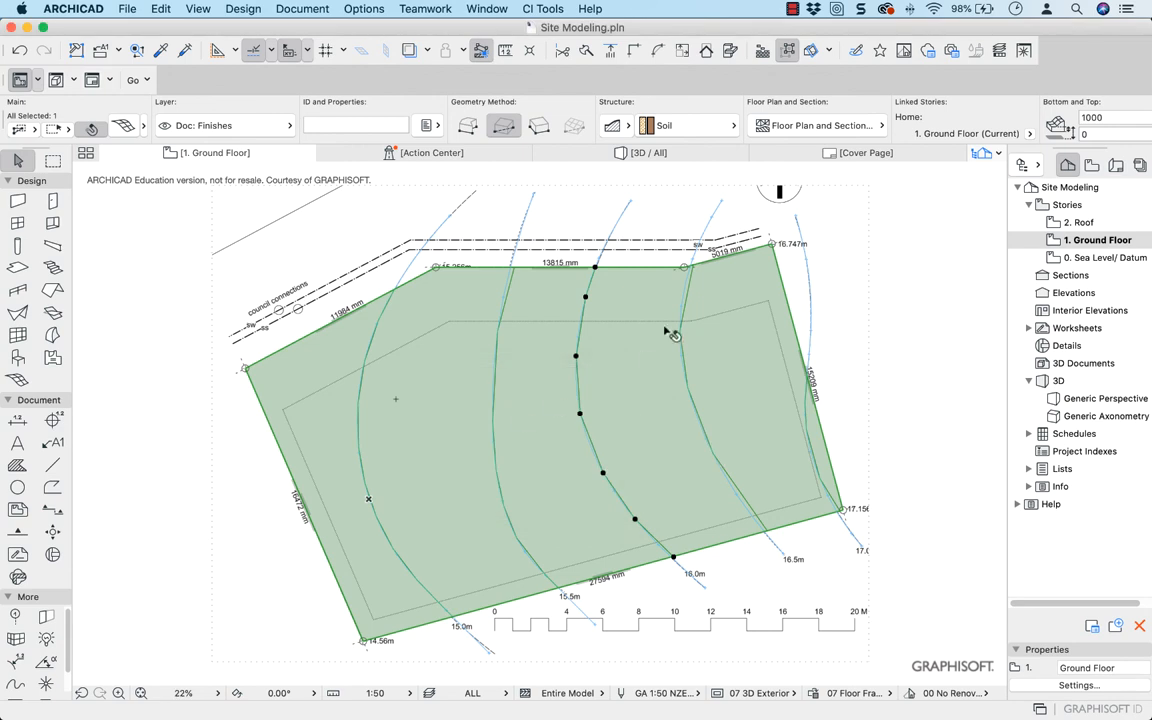
Set all mesh points on the 16.5m contour to match its labelled height relative to Project Zero
{"action": "left_click", "coordinate": [680, 336]}
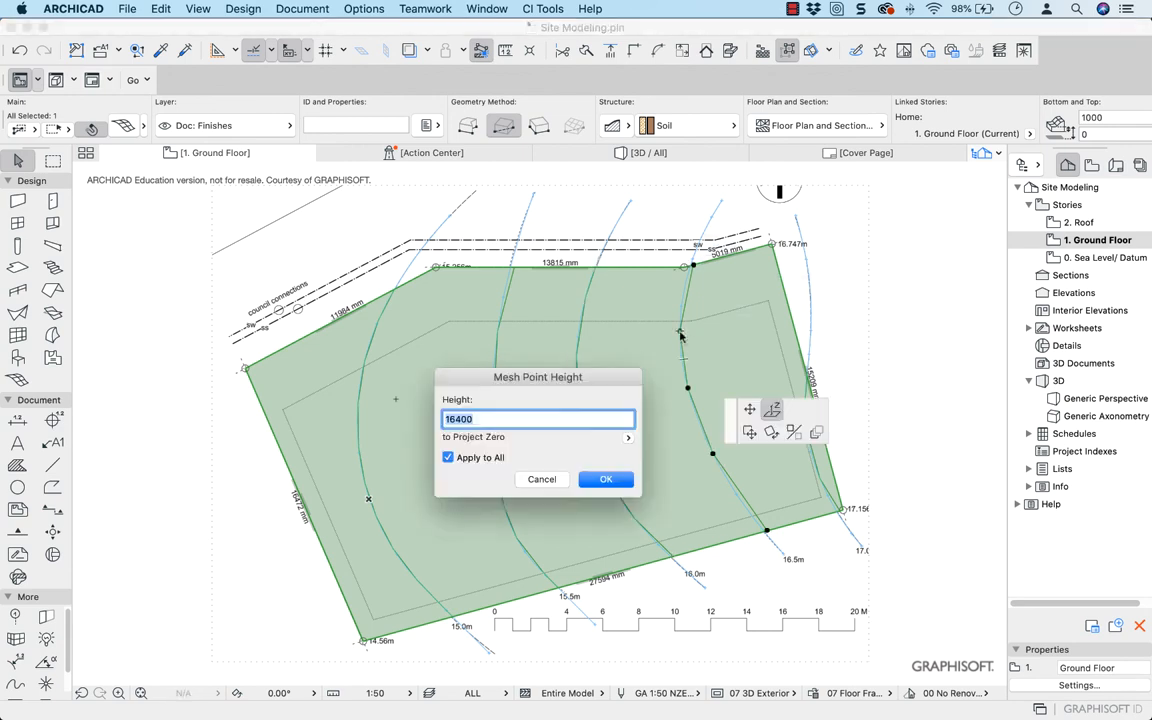
{"action": "left_click_drag", "start_coordinate": [458, 419], "coordinate": [465, 422]}
{"action": "left_click", "coordinate": [460, 419]}
{"action": "key", "text": "Return"}
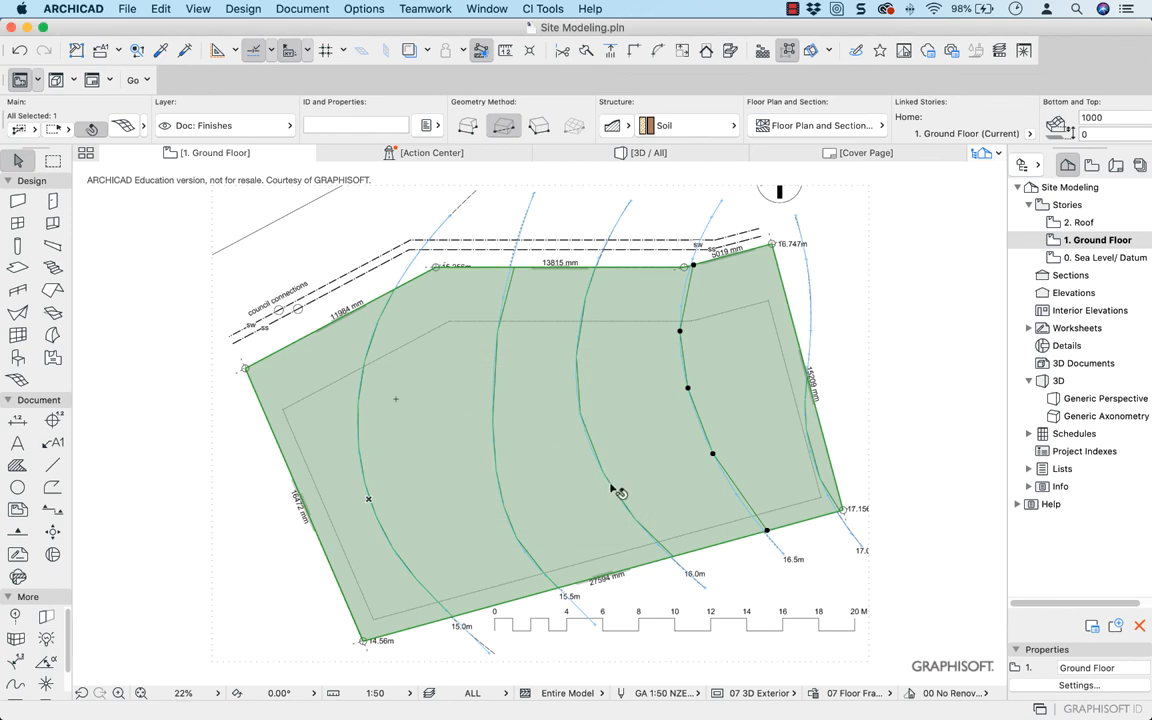
Select the site mesh by its 17.0m contour ridge and set all of that ridge's points to the labelled height
{"action": "left_click", "coordinate": [815, 457]}
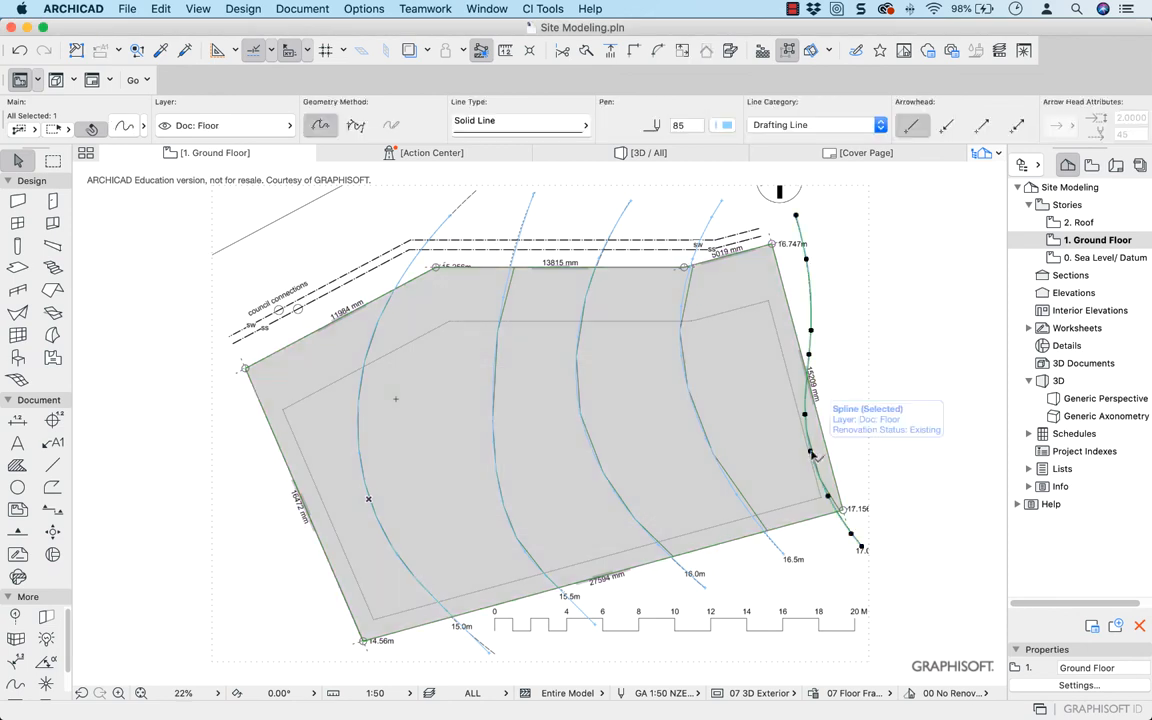
{"action": "scroll", "coordinate": [822, 441], "scroll_direction": "up", "scroll_amount": 3}
{"action": "scroll", "coordinate": [822, 441], "scroll_direction": "up", "scroll_amount": 3}
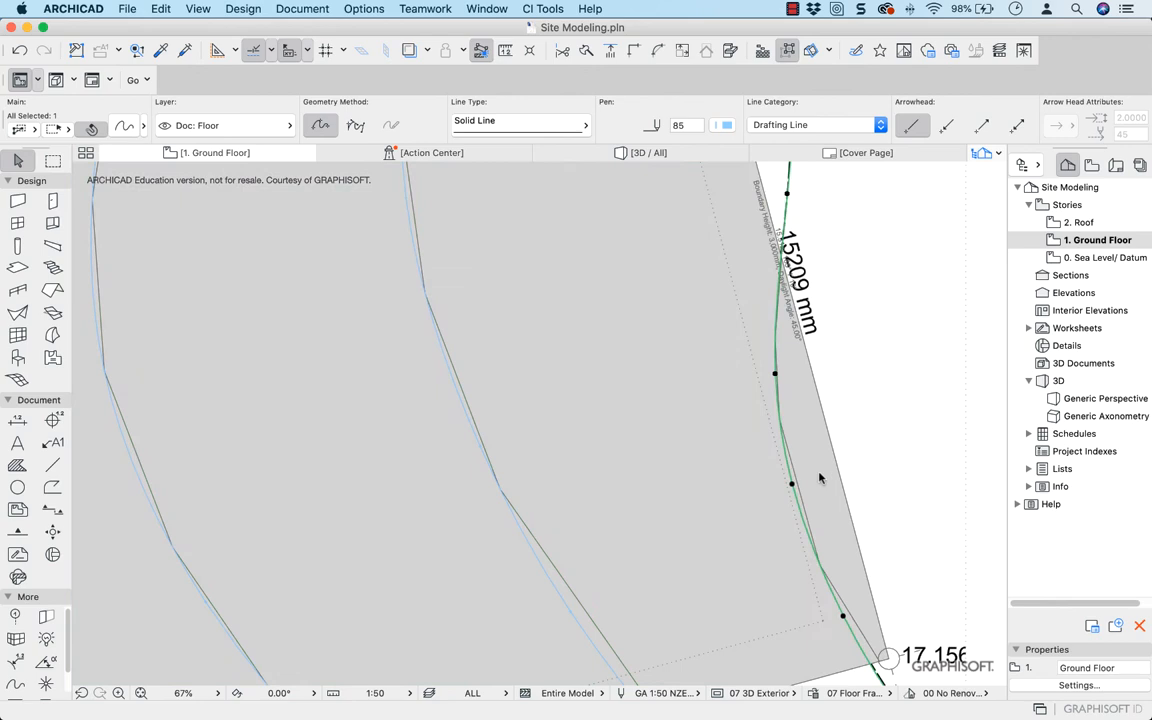
{"action": "left_click", "coordinate": [812, 486]}
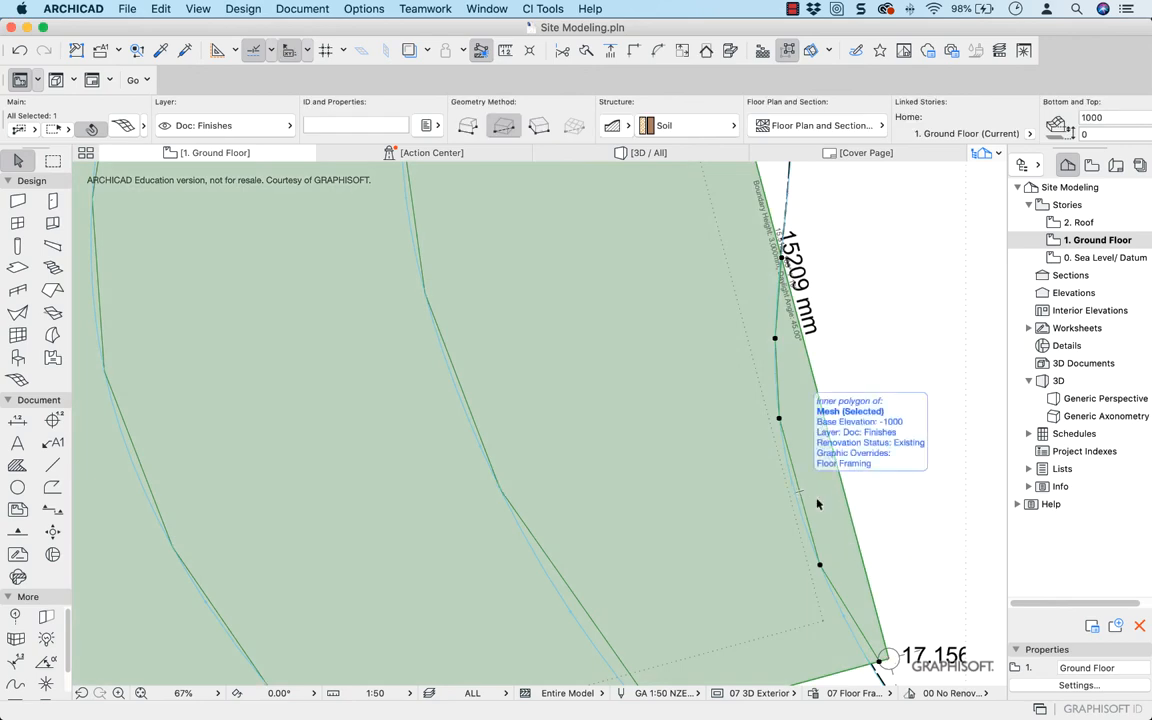
{"action": "left_click", "coordinate": [820, 567]}
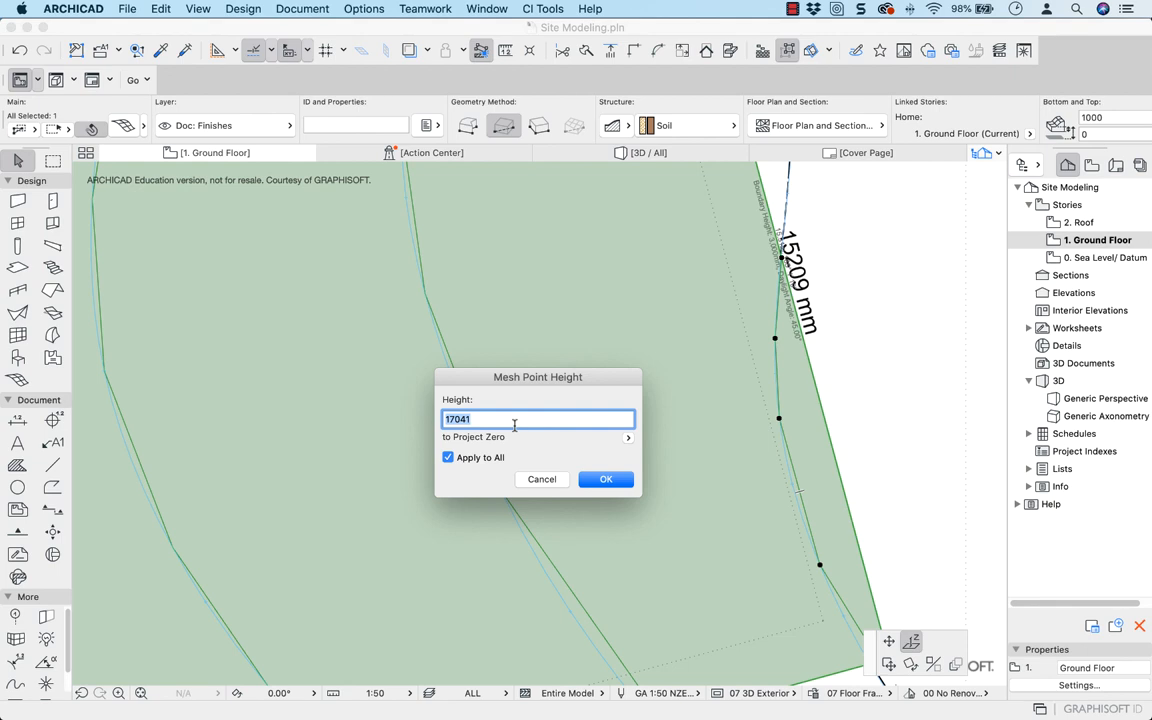
{"action": "type", "text": "17"}
{"action": "key", "text": "Return"}
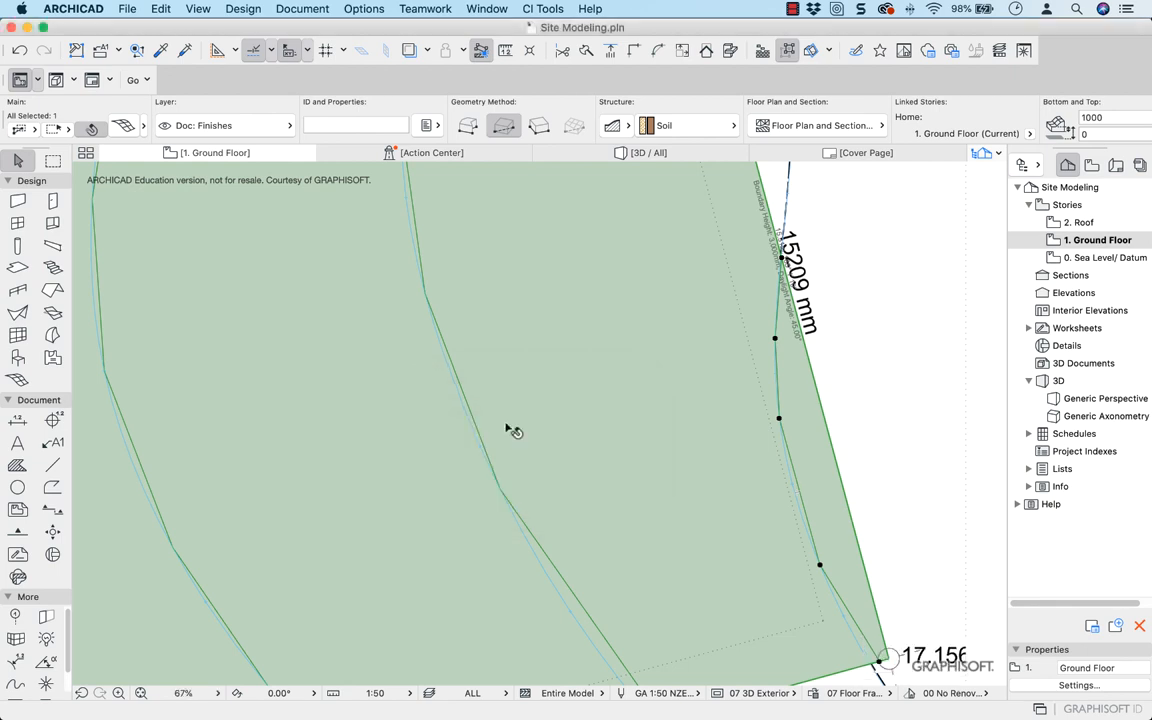
Delete the five traced contour splines from the Ground Floor plan, keeping the mesh ridges
{"action": "scroll", "coordinate": [510, 430], "scroll_direction": "down", "scroll_amount": 8}
{"action": "left_click", "coordinate": [586, 318]}
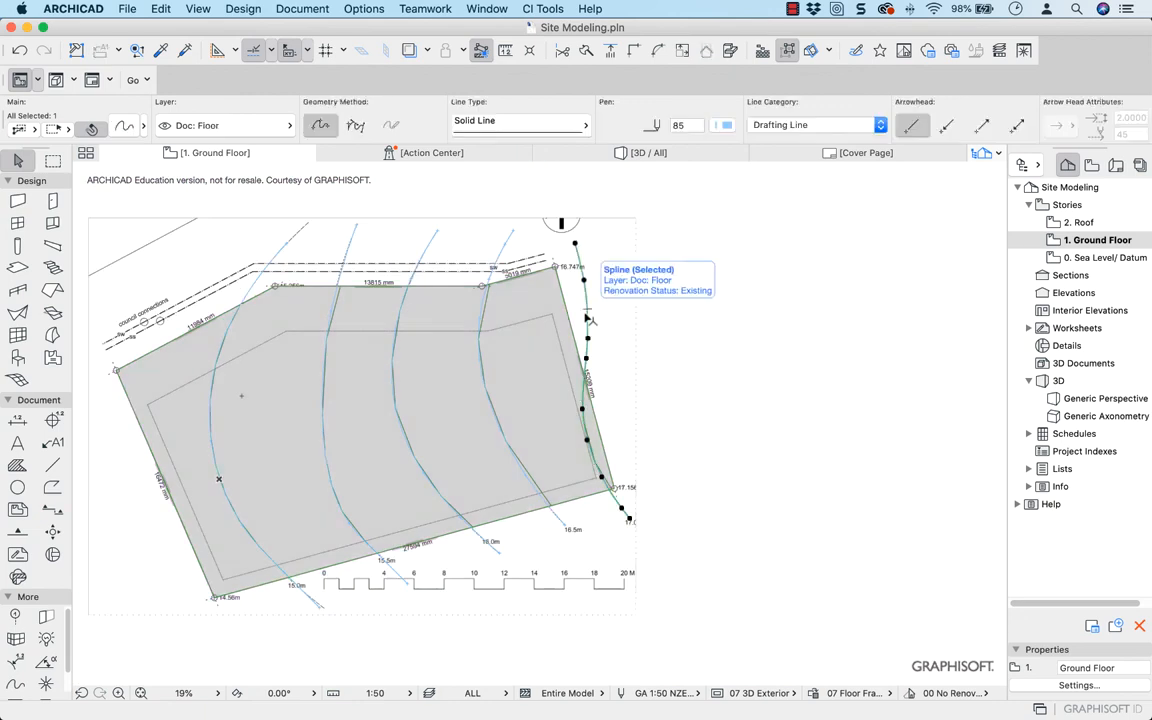
{"action": "key", "text": "Delete"}
{"action": "left_click", "coordinate": [505, 244]}
{"action": "key", "text": "Delete"}
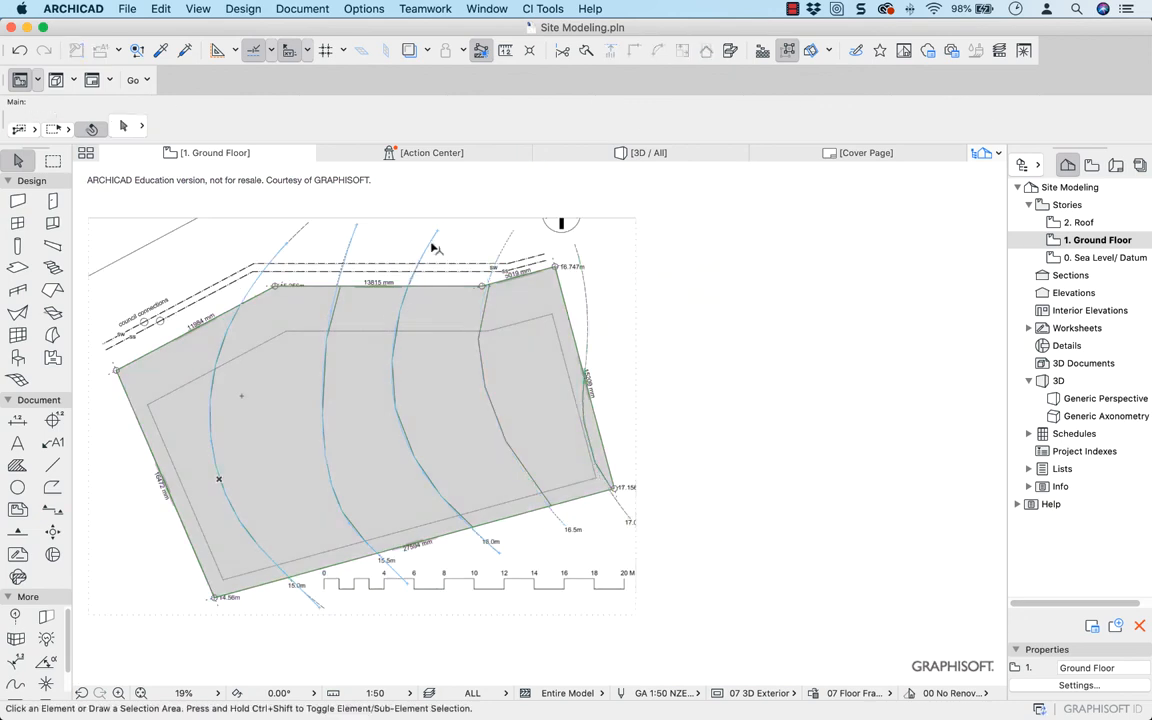
{"action": "left_click", "coordinate": [430, 248]}
{"action": "key", "text": "Delete"}
{"action": "left_click", "coordinate": [348, 245]}
{"action": "key", "text": "Delete"}
{"action": "left_click", "coordinate": [290, 257]}
{"action": "key", "text": "Delete"}
Hide the layer of the imported 5.08_Site_Plan drawing, Des: Site Mesh Existing
{"action": "scroll", "coordinate": [288, 255], "scroll_direction": "down", "scroll_amount": 2}
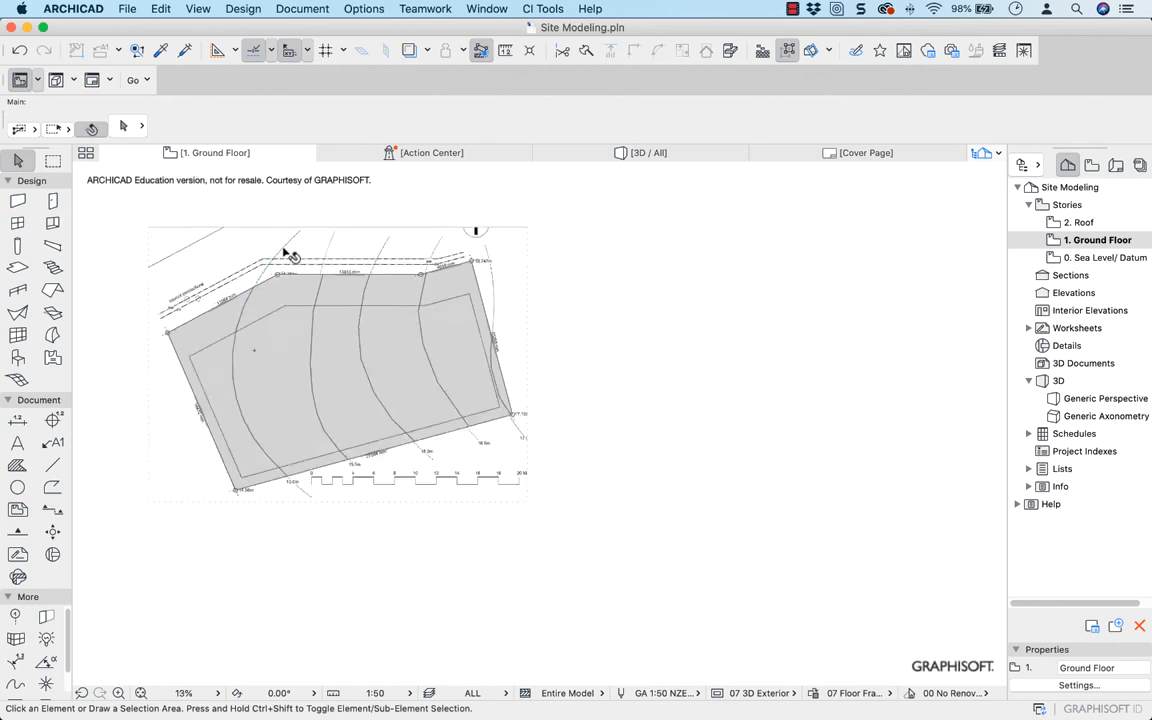
{"action": "scroll", "coordinate": [288, 255], "scroll_direction": "down", "scroll_amount": 1}
{"action": "left_click", "coordinate": [288, 255]}
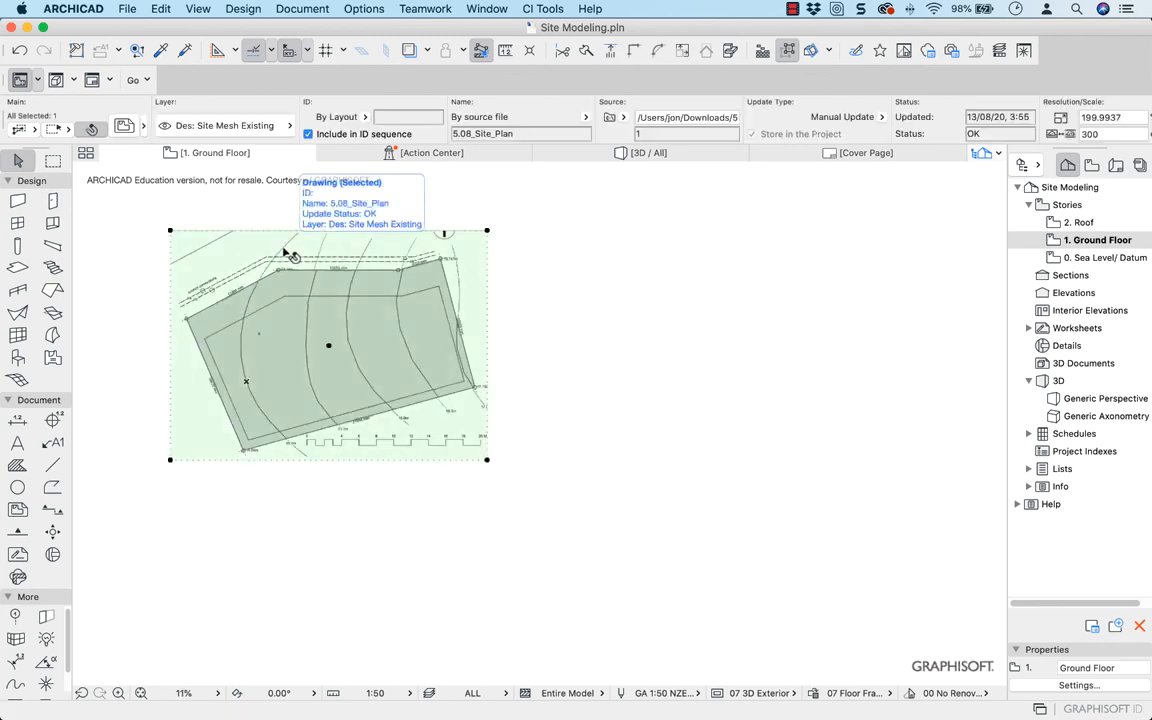
{"action": "right_click", "coordinate": [288, 254]}
{"action": "mouse_move", "coordinate": [493, 511]}
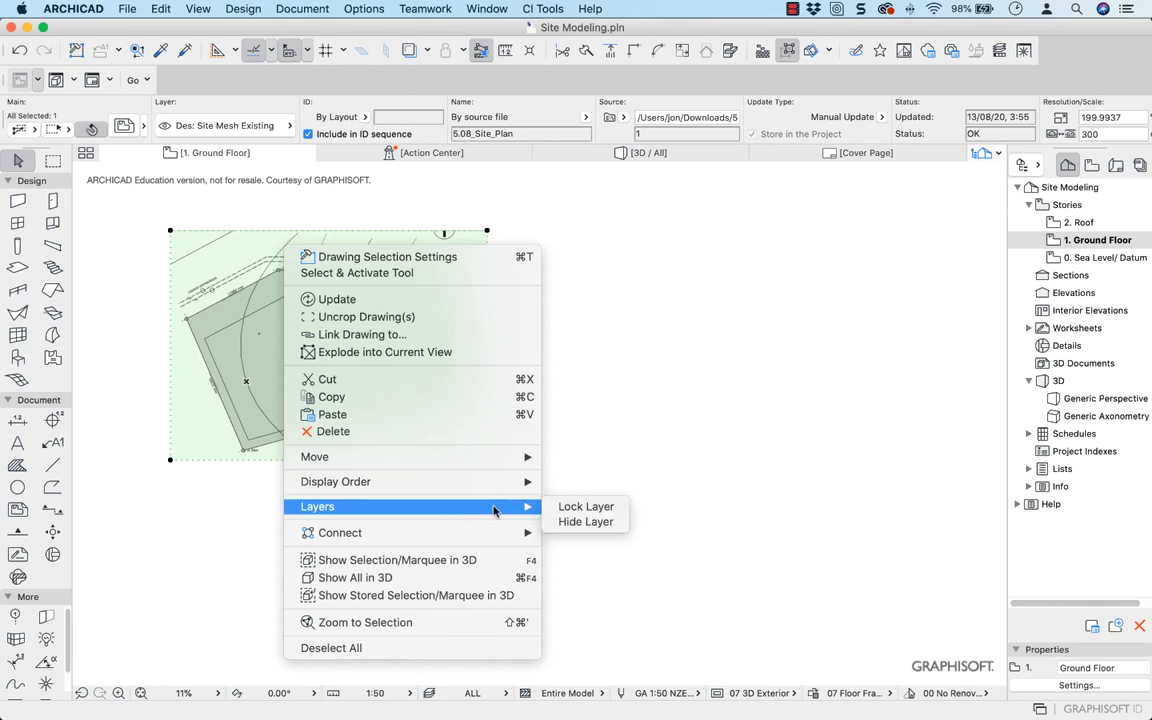
{"action": "left_click", "coordinate": [597, 522]}
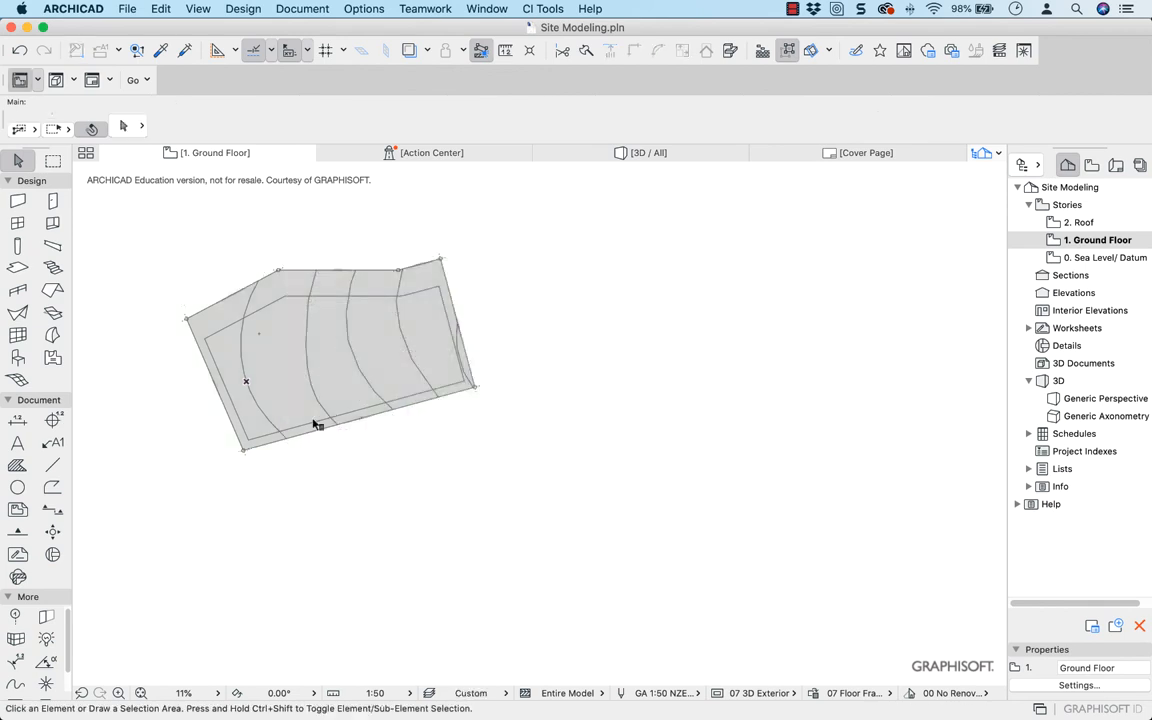
Open the 3D view, deselect the site mesh and orbit around it to examine the slope of the terrain
{"action": "middle_click_drag", "start_coordinate": [314, 427], "coordinate": [463, 474]}
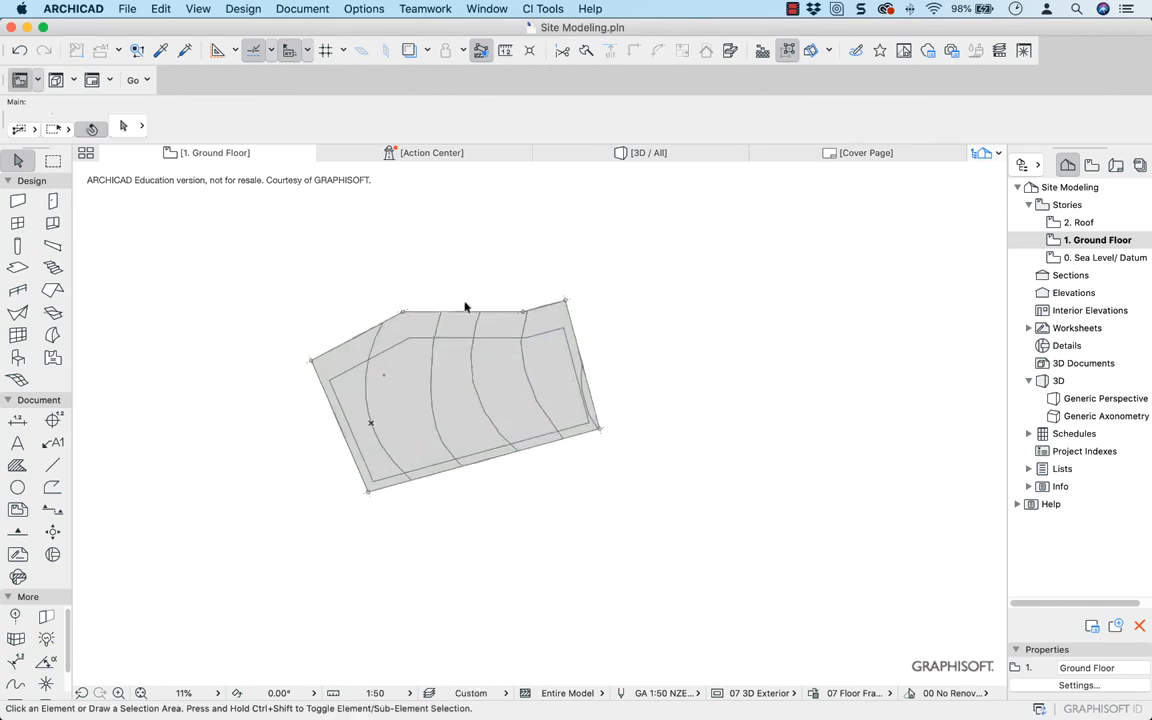
{"action": "left_click", "coordinate": [640, 153]}
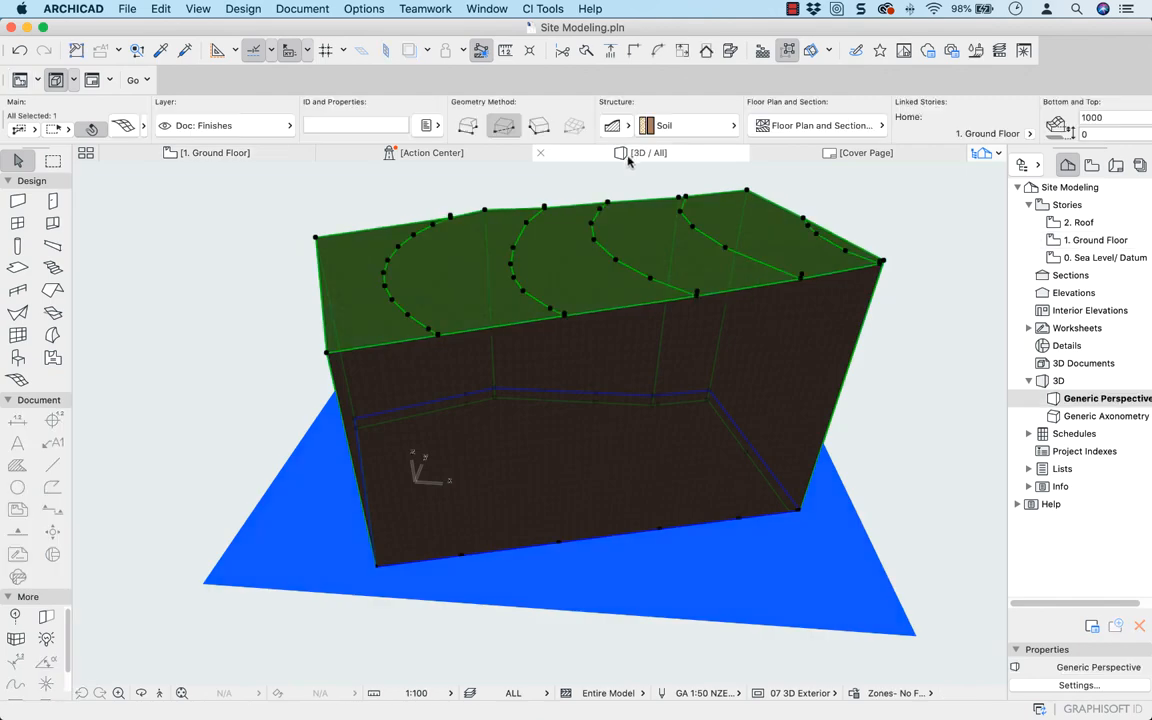
{"action": "left_click", "coordinate": [252, 233]}
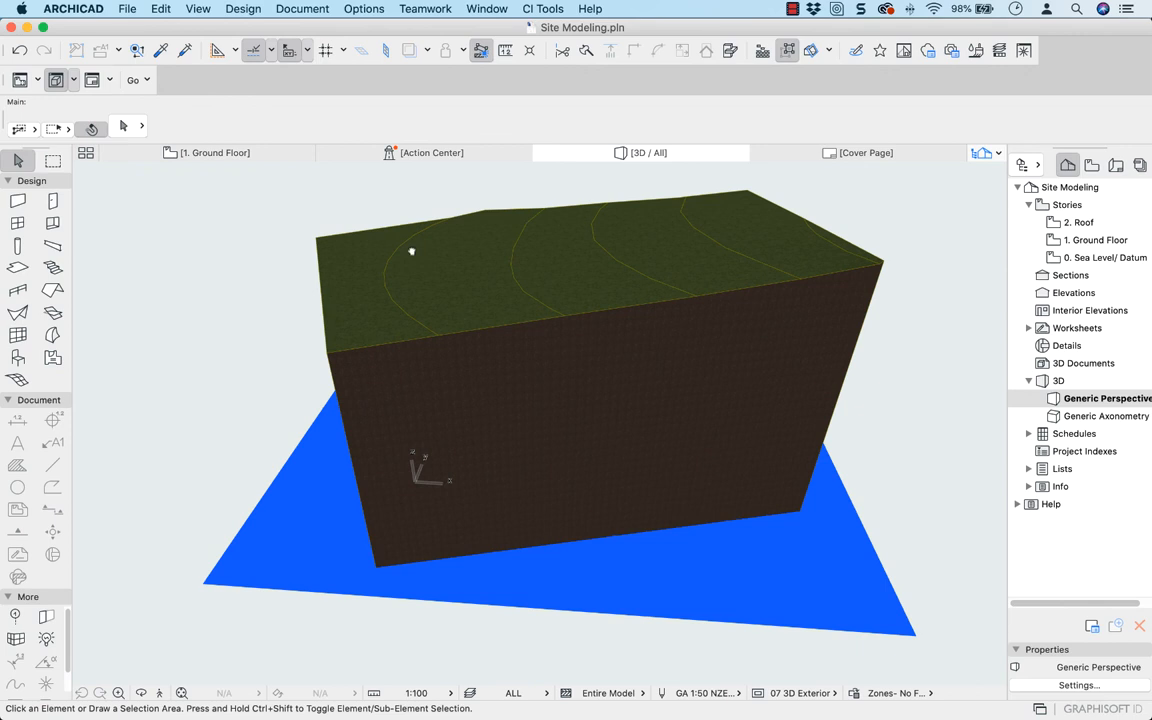
{"action": "left_click_drag", "start_coordinate": [411, 251], "coordinate": [752, 266]}
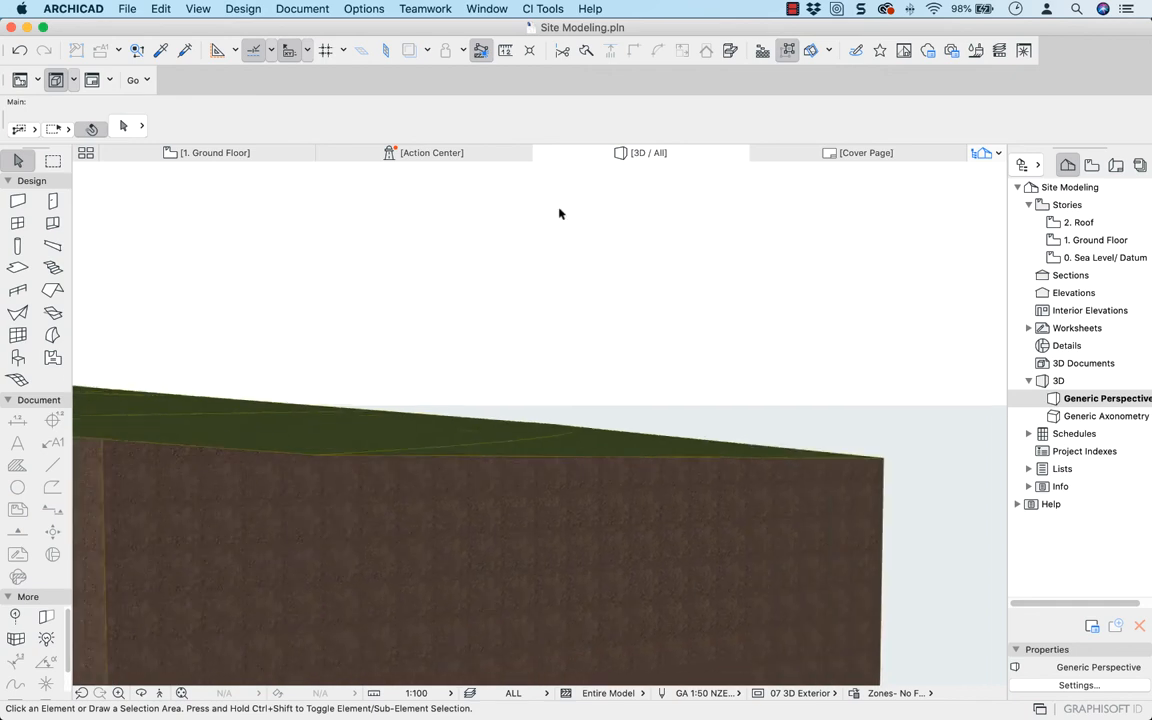
On the Ground Floor plan, select the site mesh by its 16.5 m contour ridge and move the ridge's second-northernmost point toward the eastern boundary
{"action": "left_click", "coordinate": [267, 154]}
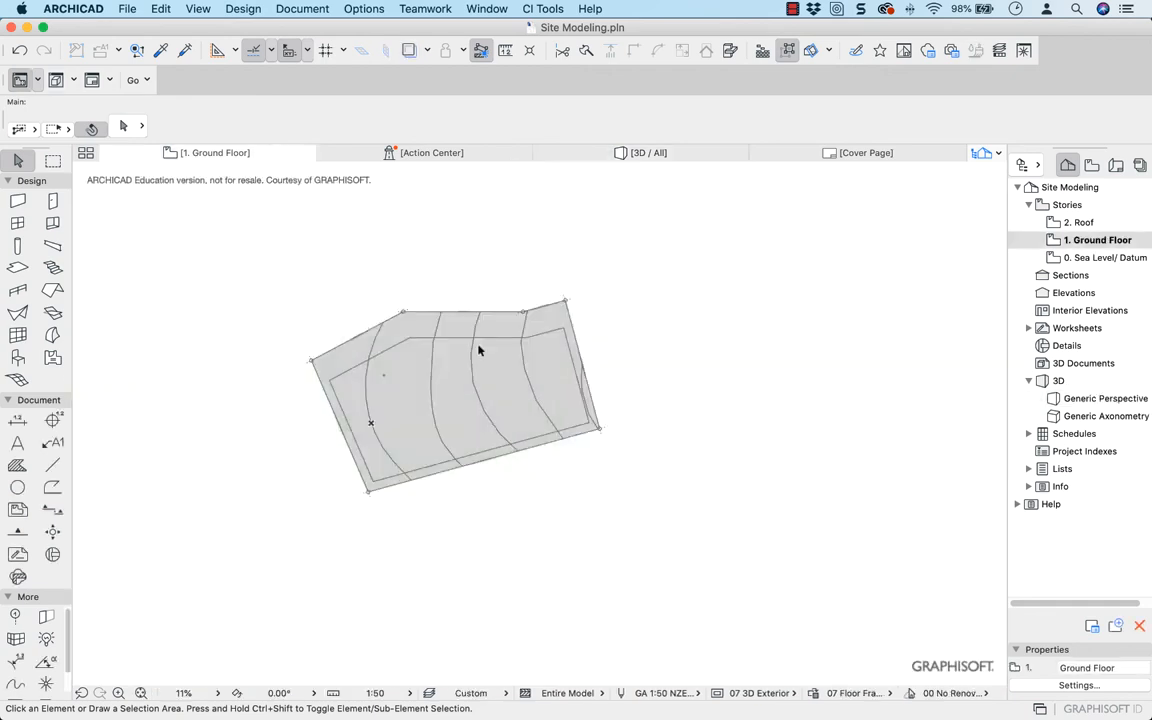
{"action": "scroll", "coordinate": [496, 366], "scroll_direction": "up", "scroll_amount": 3}
{"action": "scroll", "coordinate": [498, 367], "scroll_direction": "up", "scroll_amount": 3}
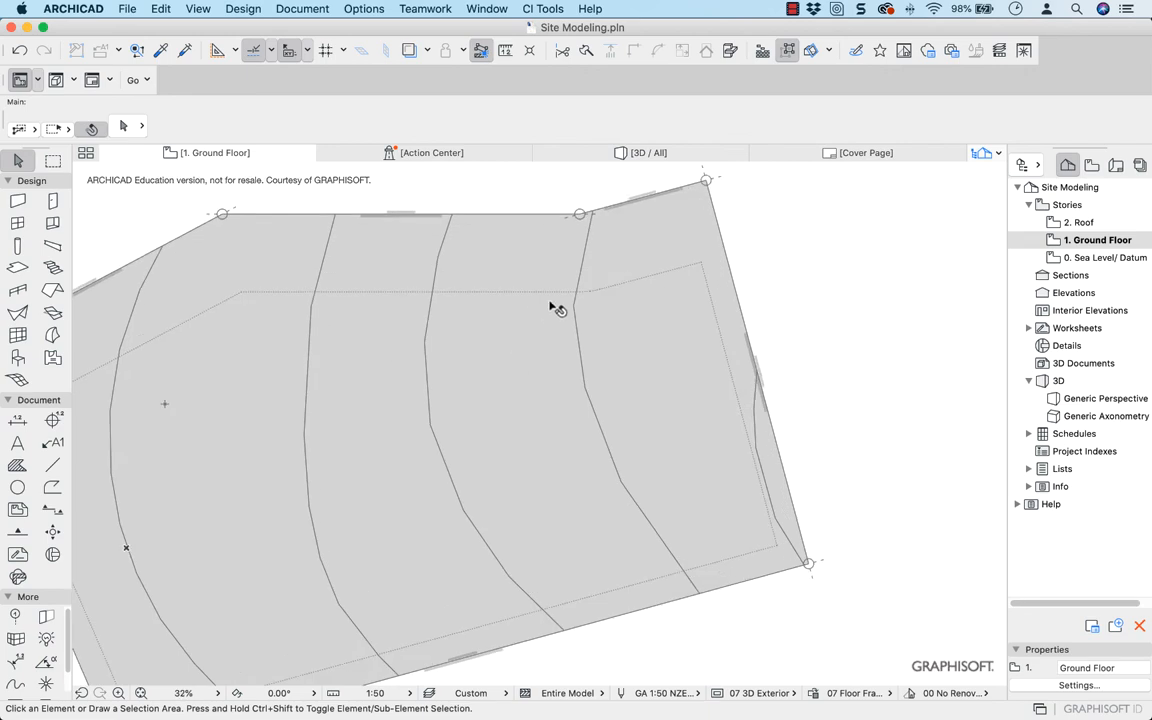
{"action": "left_click", "coordinate": [572, 308]}
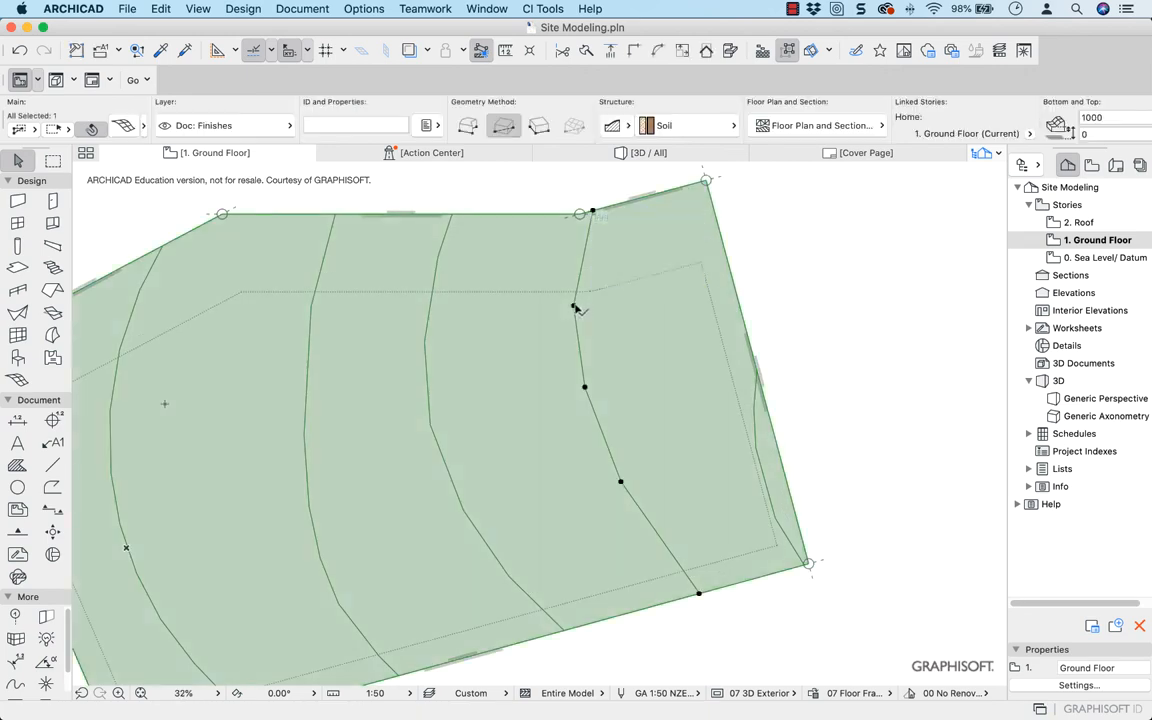
{"action": "left_click", "coordinate": [575, 308]}
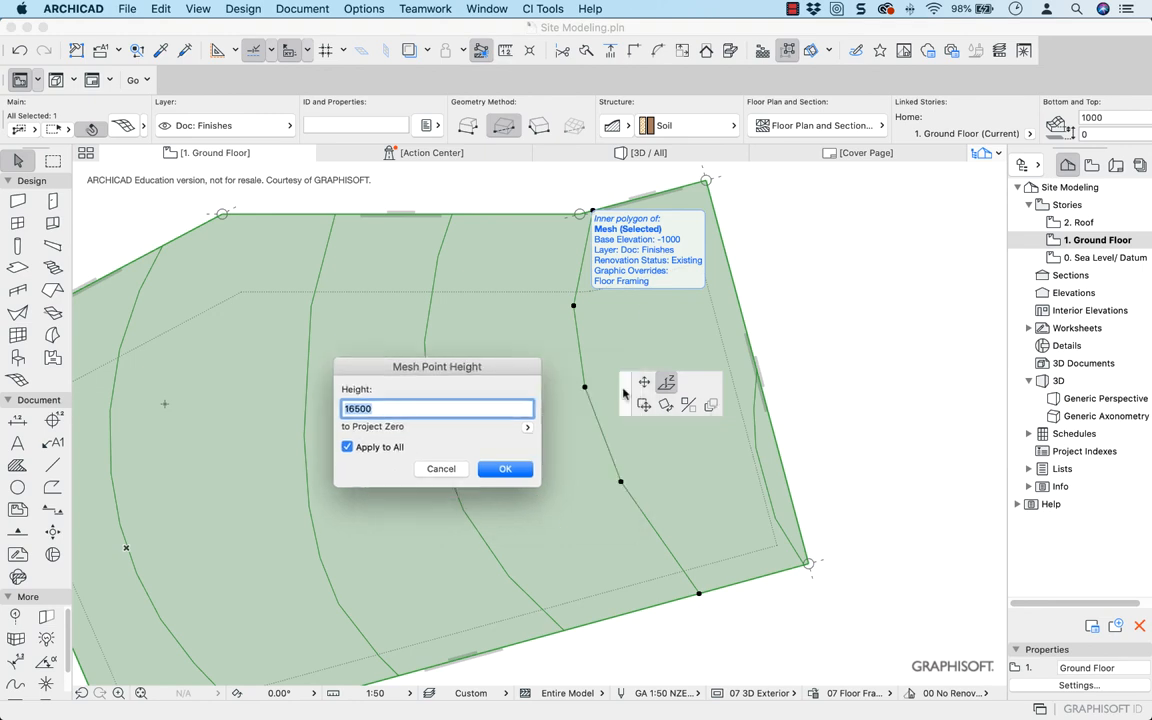
{"action": "key", "text": "Escape"}
{"action": "left_click", "coordinate": [644, 383]}
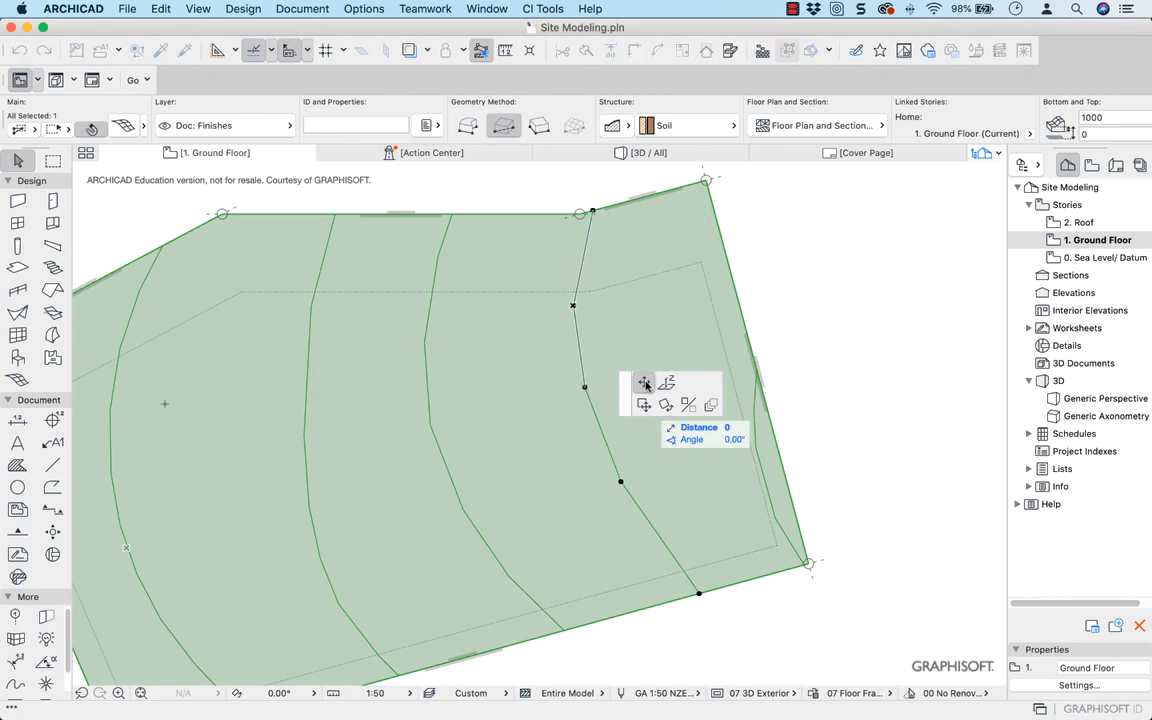
{"action": "left_click", "coordinate": [682, 231]}
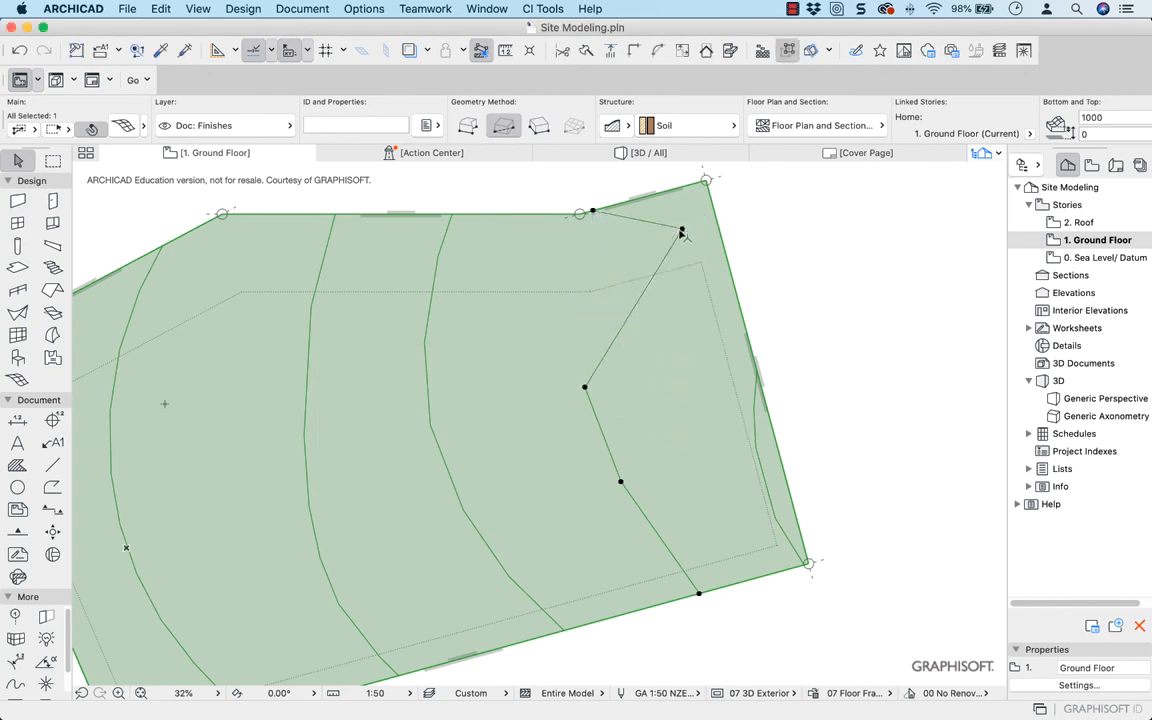
Move the other four points of the same ridge eastward so the whole ridge runs close alongside the eastern boundary
{"action": "left_click", "coordinate": [592, 213]}
{"action": "left_click", "coordinate": [678, 187]}
{"action": "left_click", "coordinate": [585, 387]}
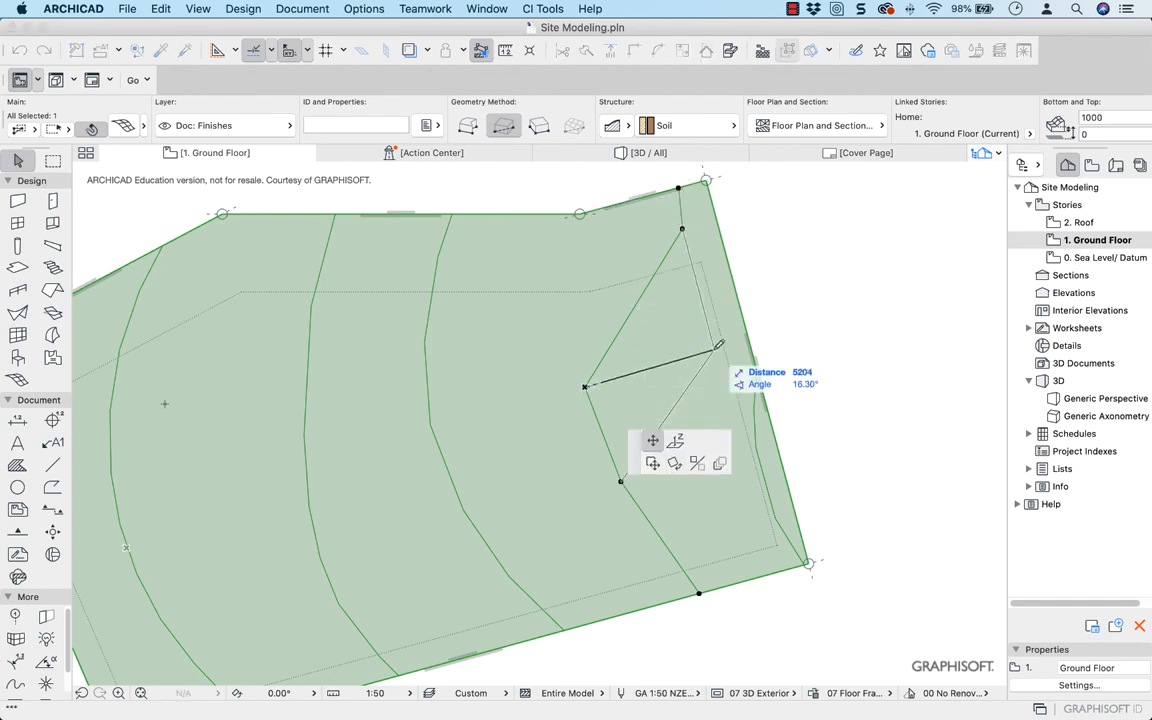
{"action": "left_click", "coordinate": [713, 350]}
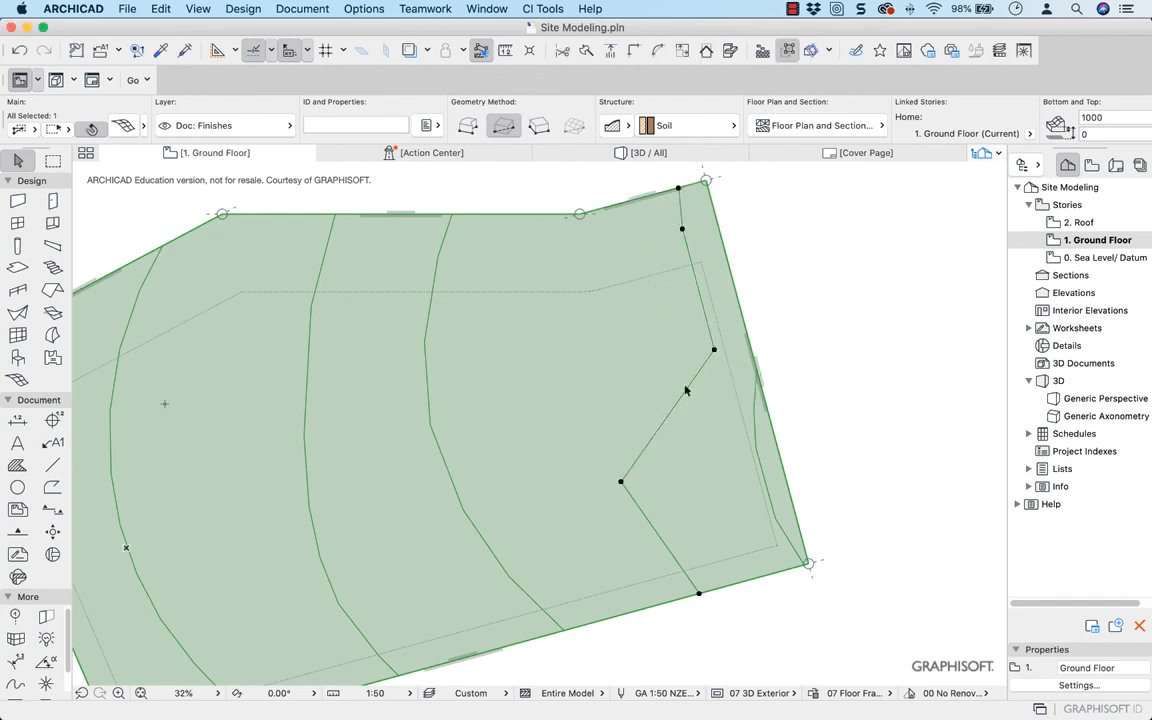
{"action": "left_click", "coordinate": [620, 484]}
{"action": "left_click", "coordinate": [737, 440]}
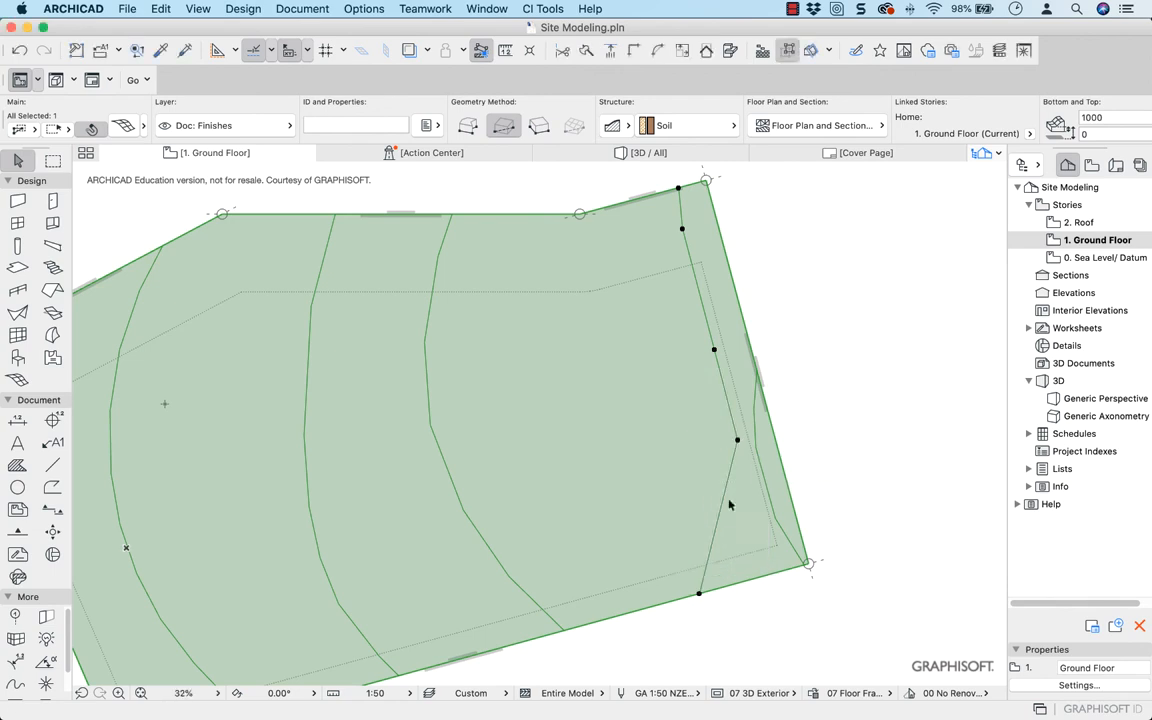
{"action": "left_click", "coordinate": [699, 596]}
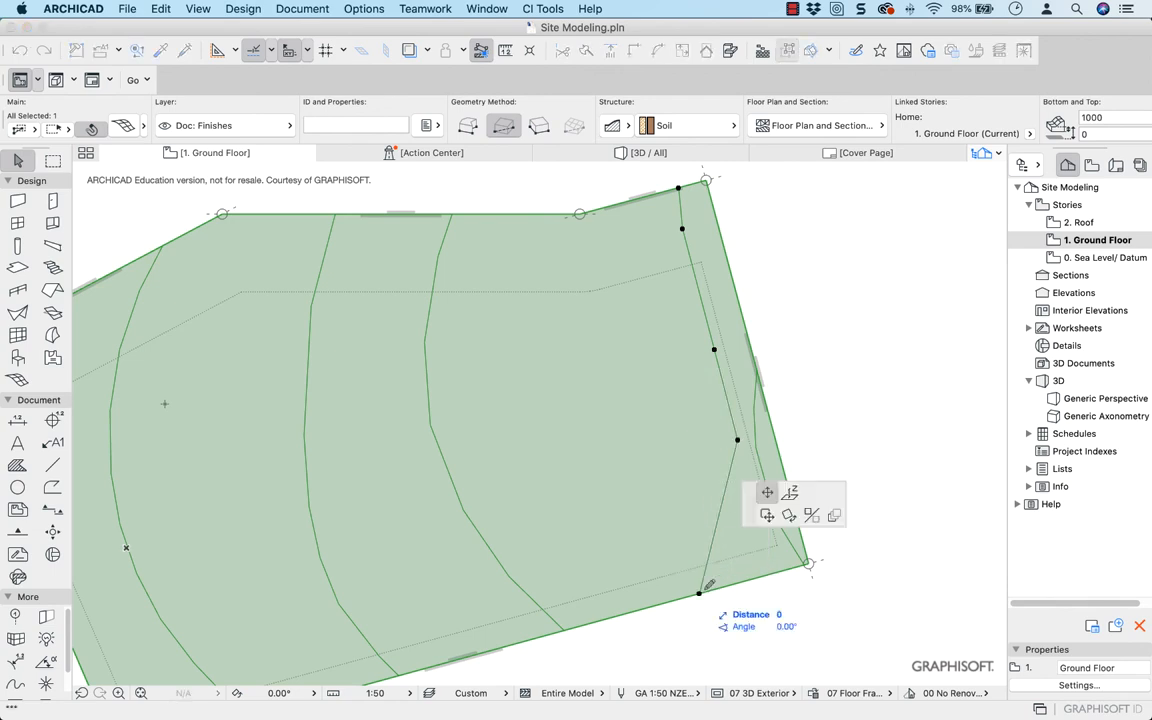
{"action": "left_click", "coordinate": [777, 575]}
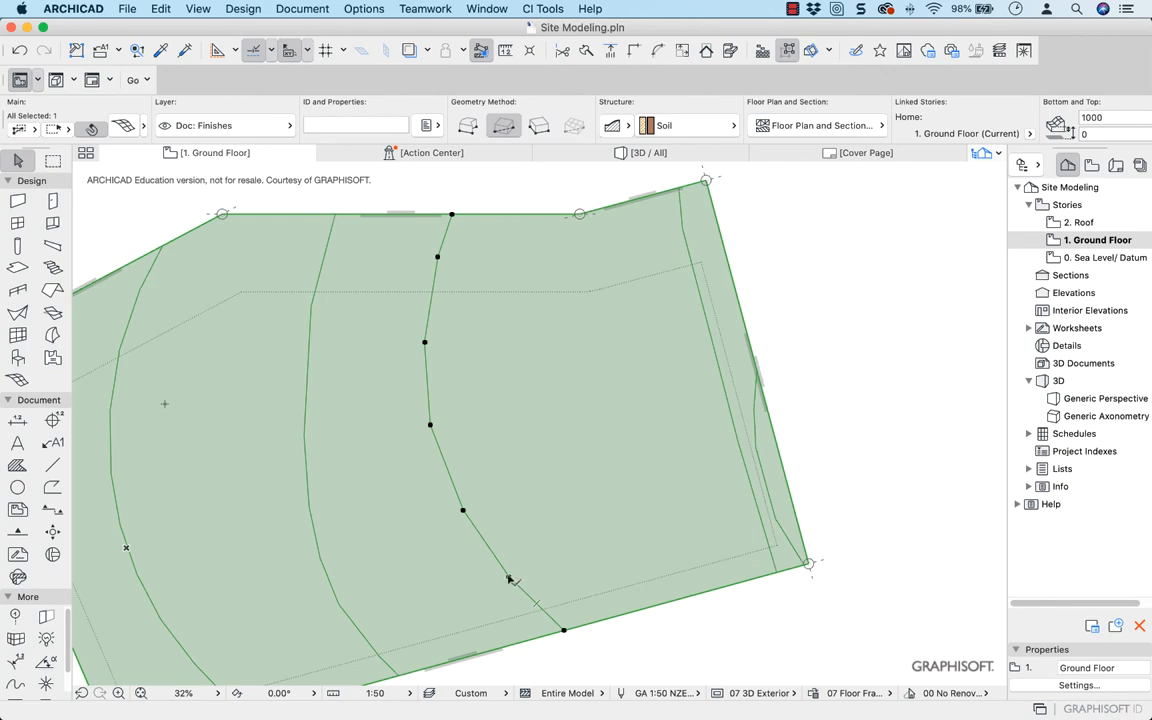
Move the three southern inner points of the next contour ridge eastward, placing them just west of the relocated ridge
{"action": "left_click", "coordinate": [508, 577]}
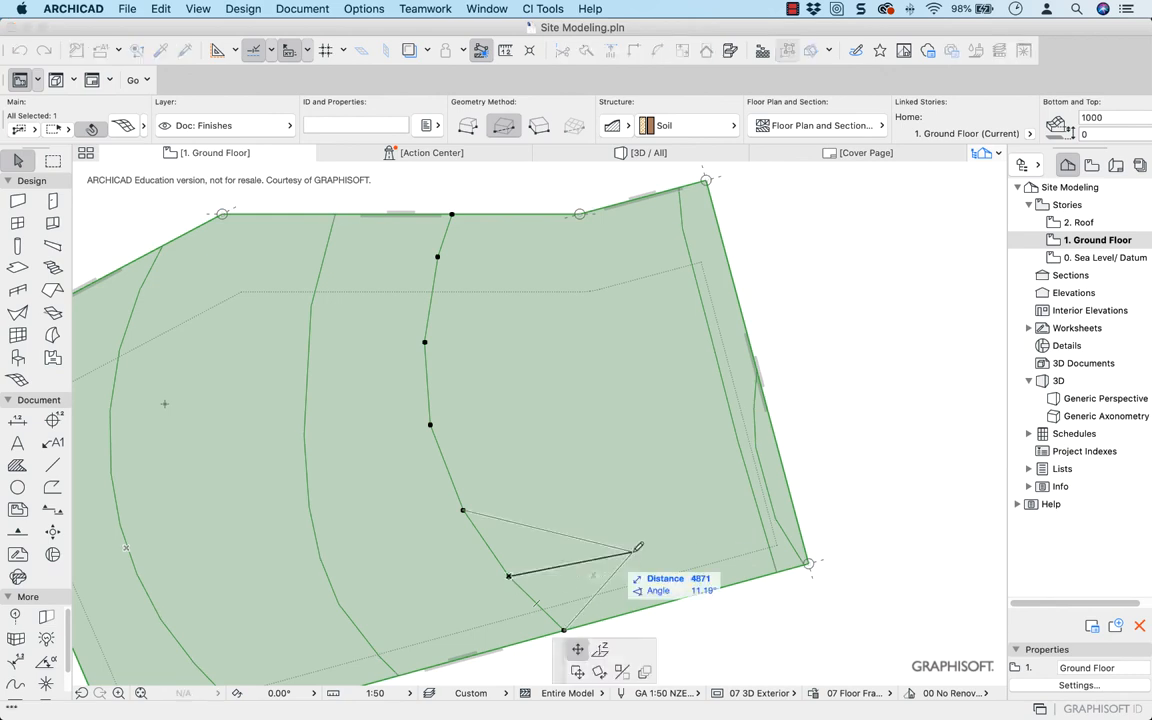
{"action": "left_click", "coordinate": [744, 546]}
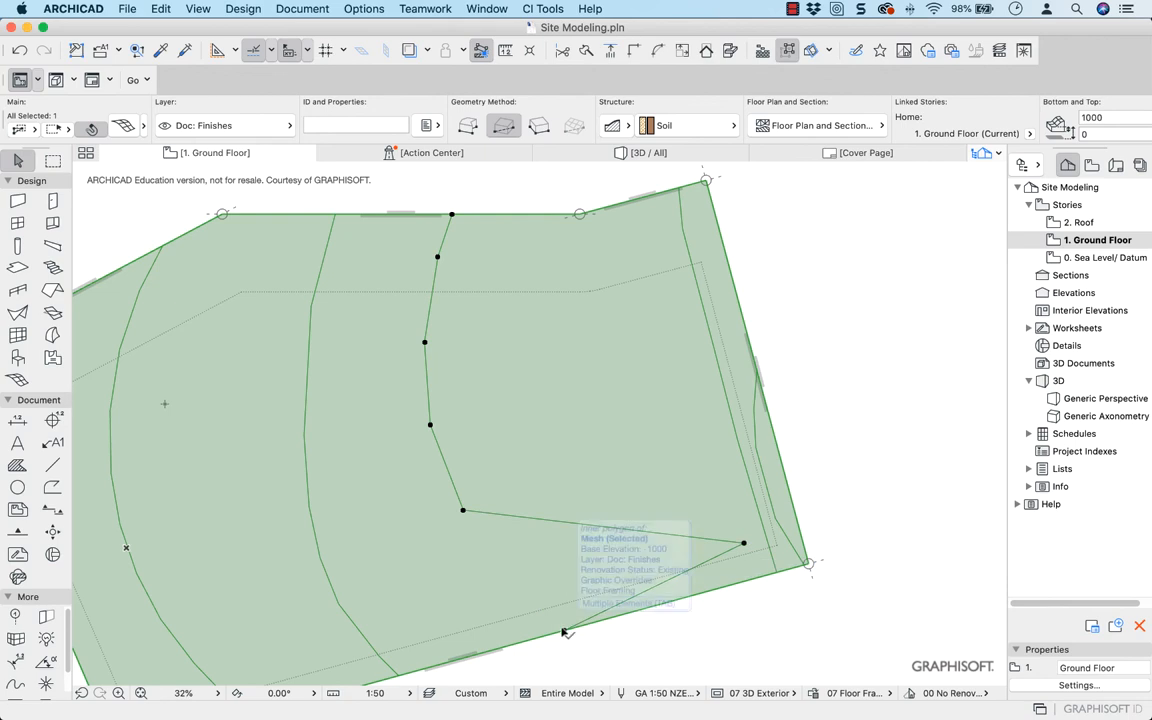
{"action": "left_click", "coordinate": [463, 510]}
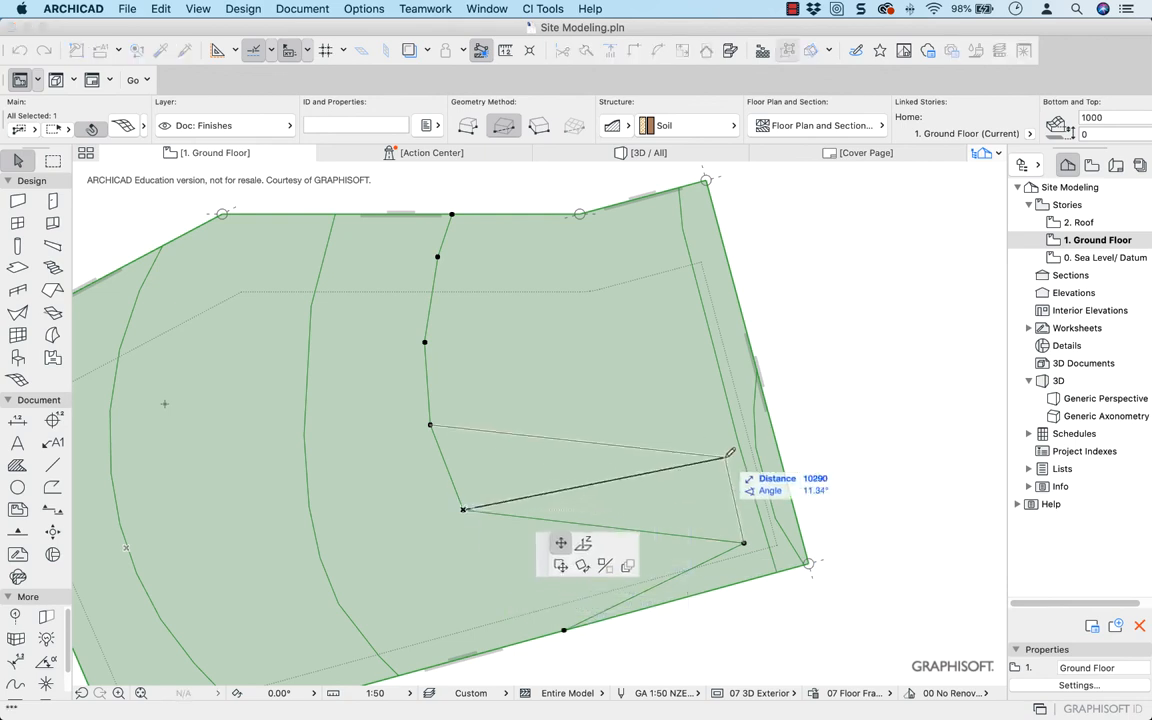
{"action": "left_click", "coordinate": [730, 457]}
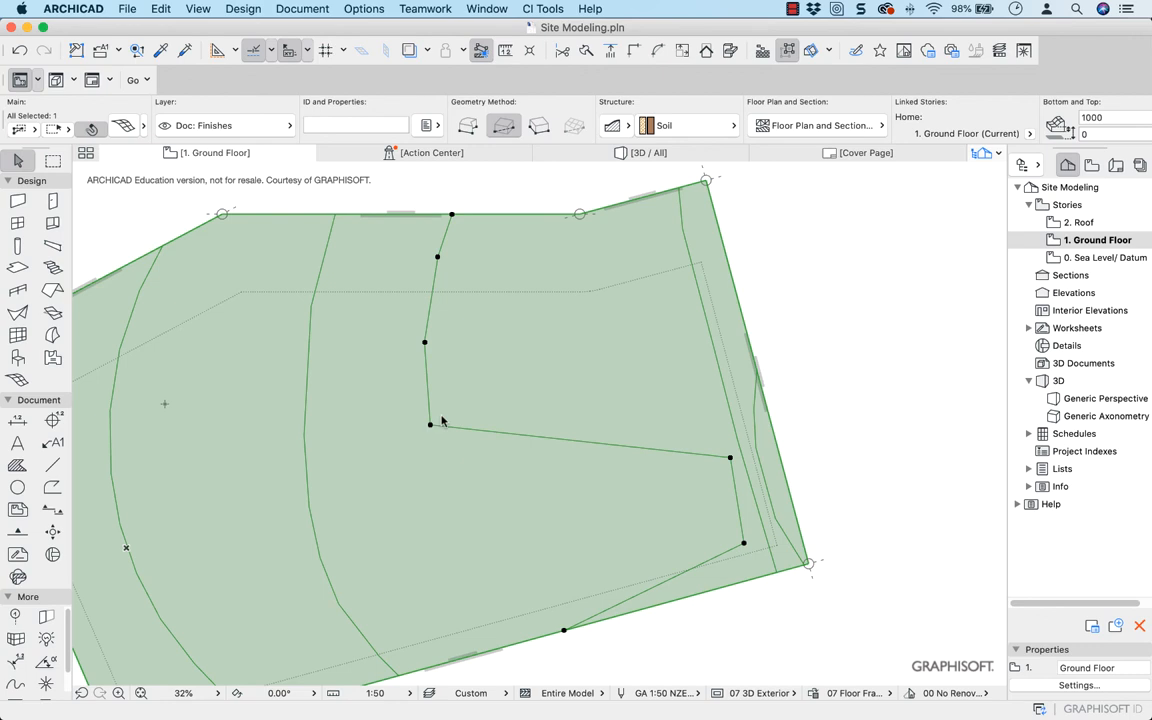
{"action": "left_click", "coordinate": [431, 424]}
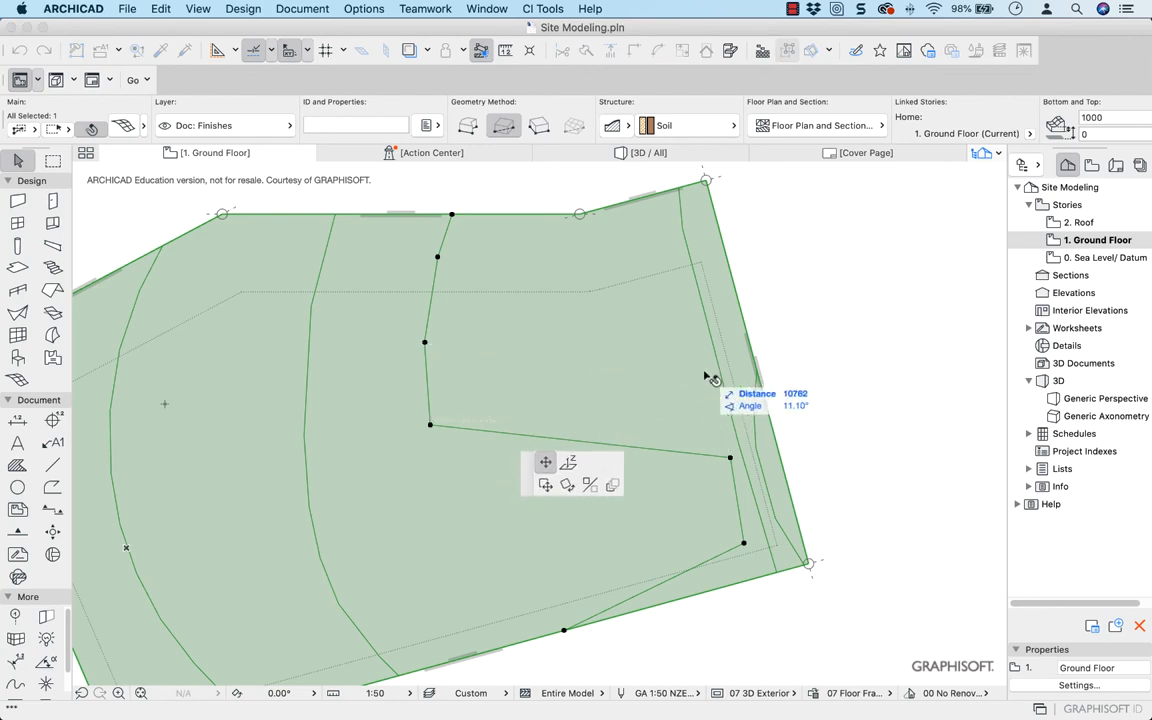
{"action": "key", "text": "Escape"}
{"action": "left_click", "coordinate": [431, 425]}
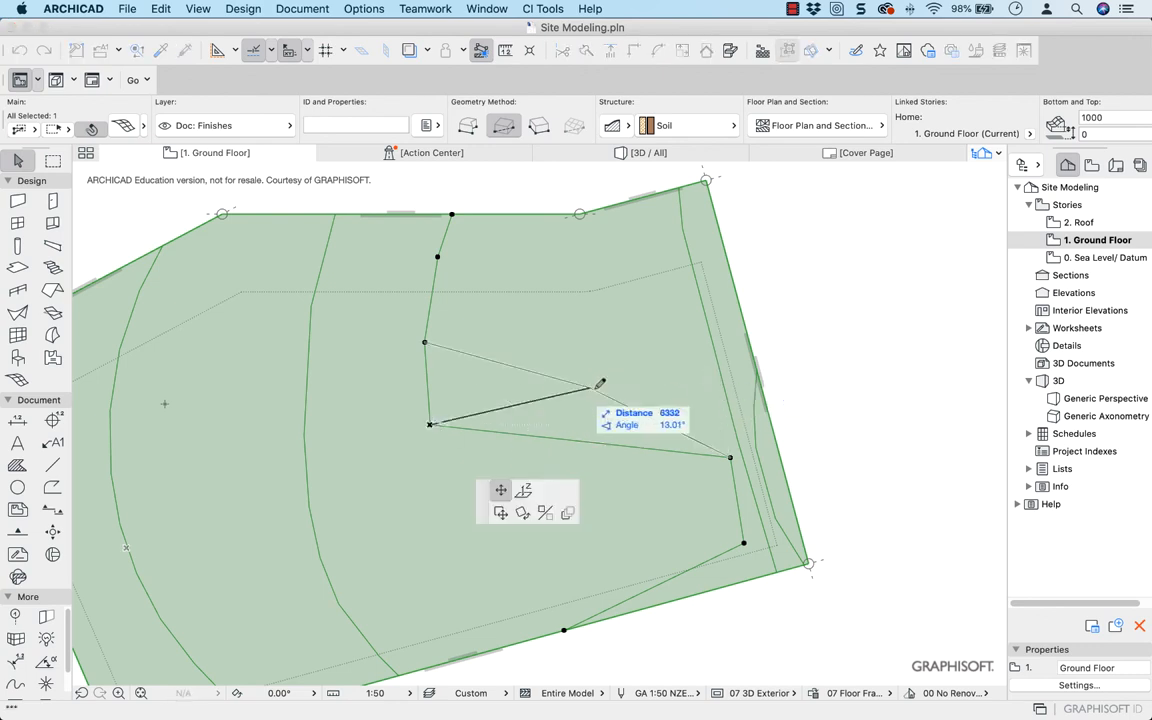
{"action": "left_click", "coordinate": [711, 359]}
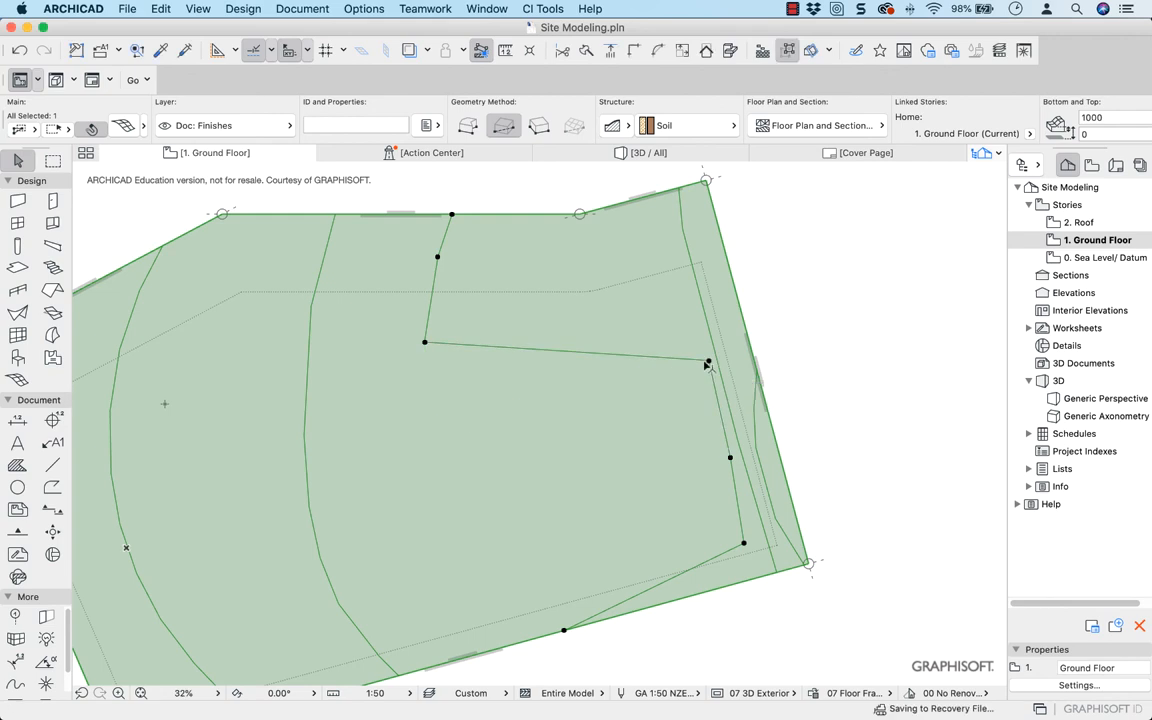
Move that ridge's two northern inner points eastward too, continuing its line beside the relocated ridge
{"action": "left_click", "coordinate": [424, 344]}
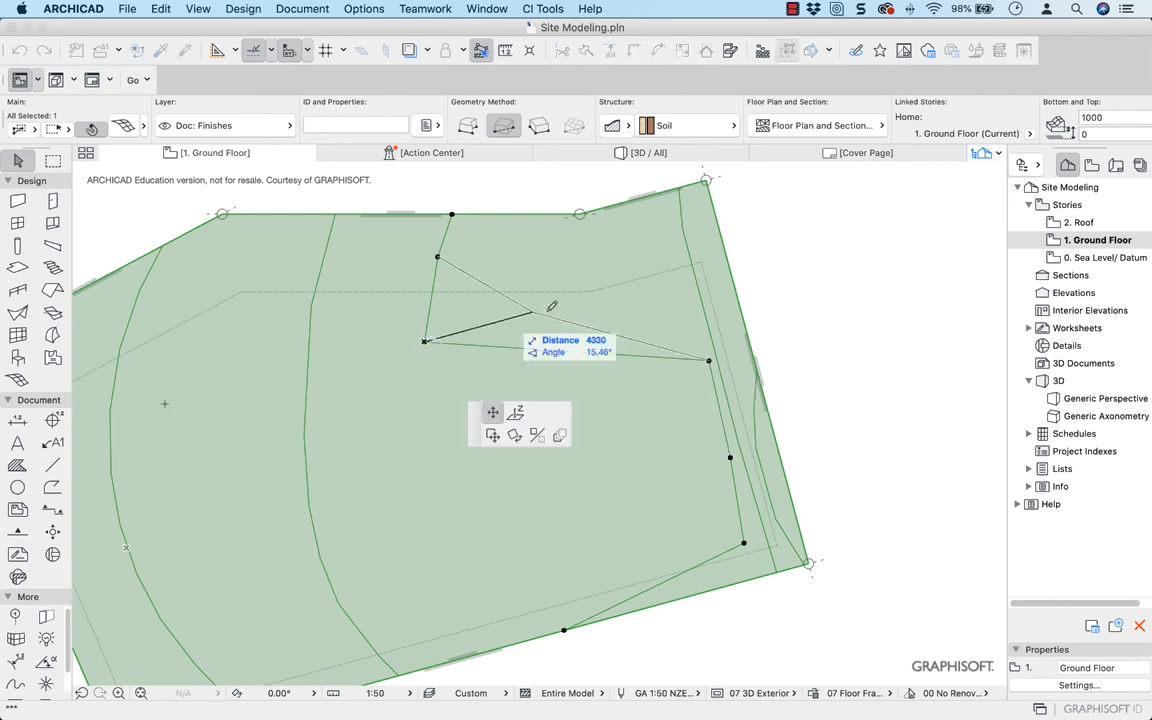
{"action": "left_click", "coordinate": [689, 300]}
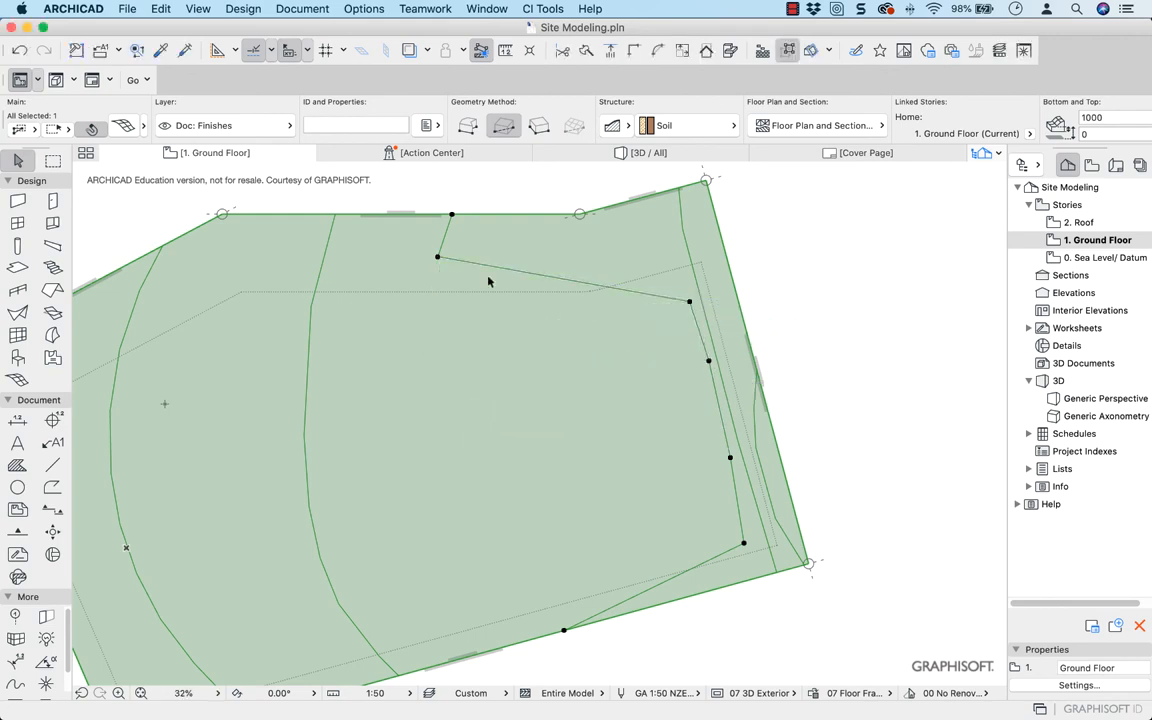
{"action": "left_click", "coordinate": [437, 257]}
{"action": "left_click", "coordinate": [660, 222]}
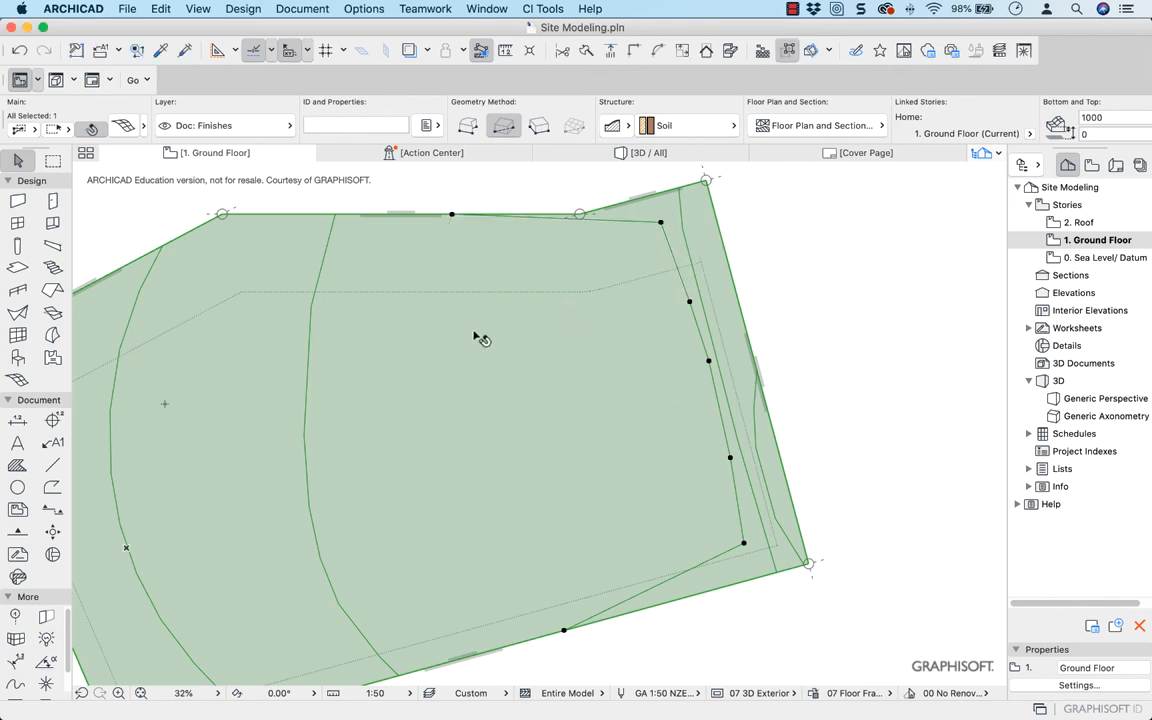
Open the 3D view and move around the site mesh to examine the slope at the closely spaced ridges
{"action": "left_click", "coordinate": [636, 154]}
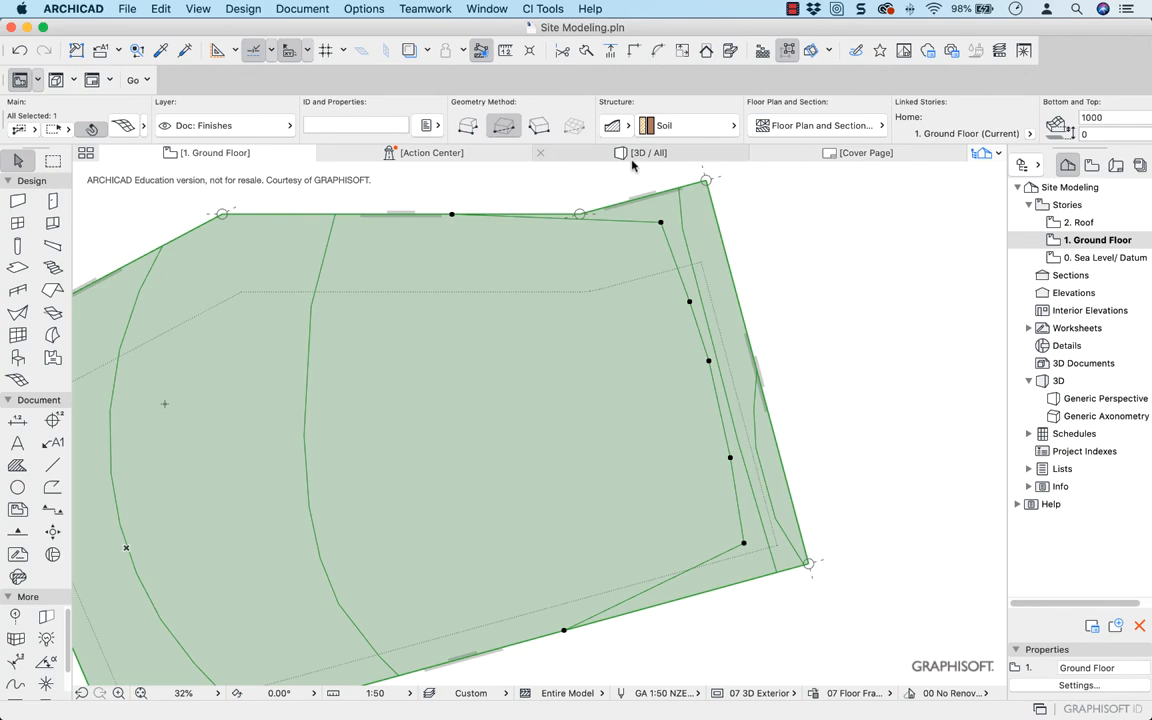
{"action": "middle_click_drag", "start_coordinate": [301, 379], "coordinate": [760, 456]}
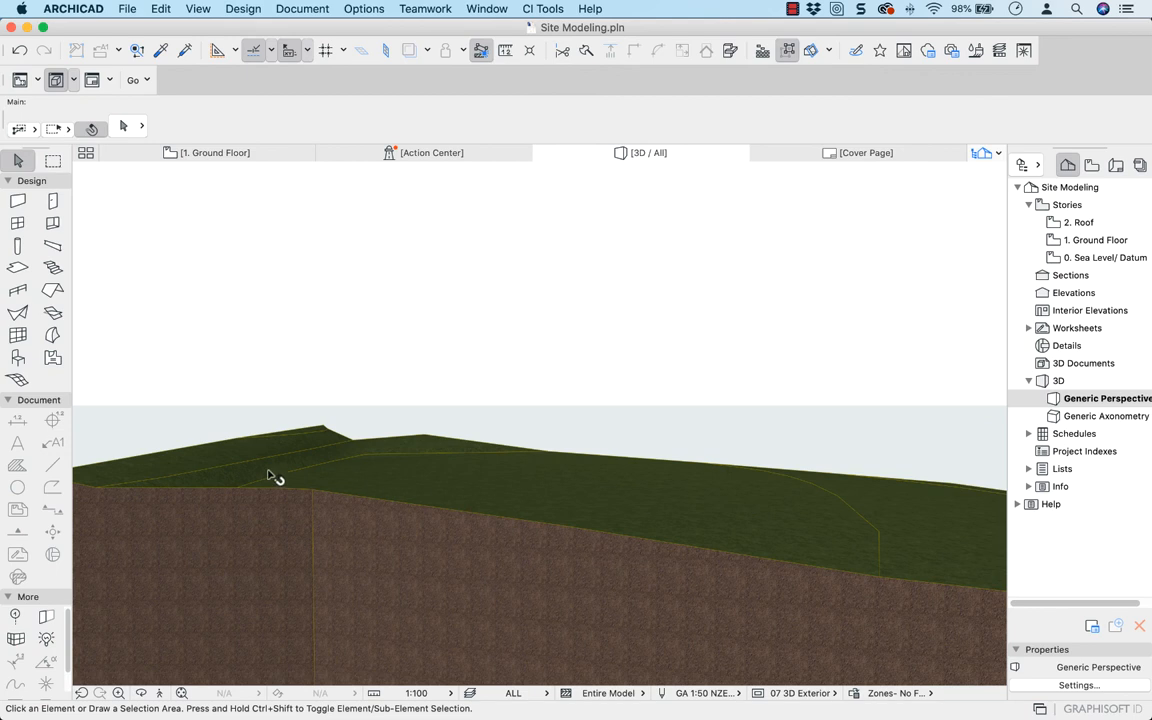
{"action": "mouse_move", "coordinate": [236, 474]}
{"action": "middle_mouse_down"}
{"action": "mouse_move", "coordinate": [548, 419]}
{"action": "mouse_move", "coordinate": [557, 487]}
{"action": "mouse_move", "coordinate": [548, 483]}
{"action": "mouse_move", "coordinate": [563, 483]}
{"action": "mouse_move", "coordinate": [513, 471]}
{"action": "middle_mouse_up"}
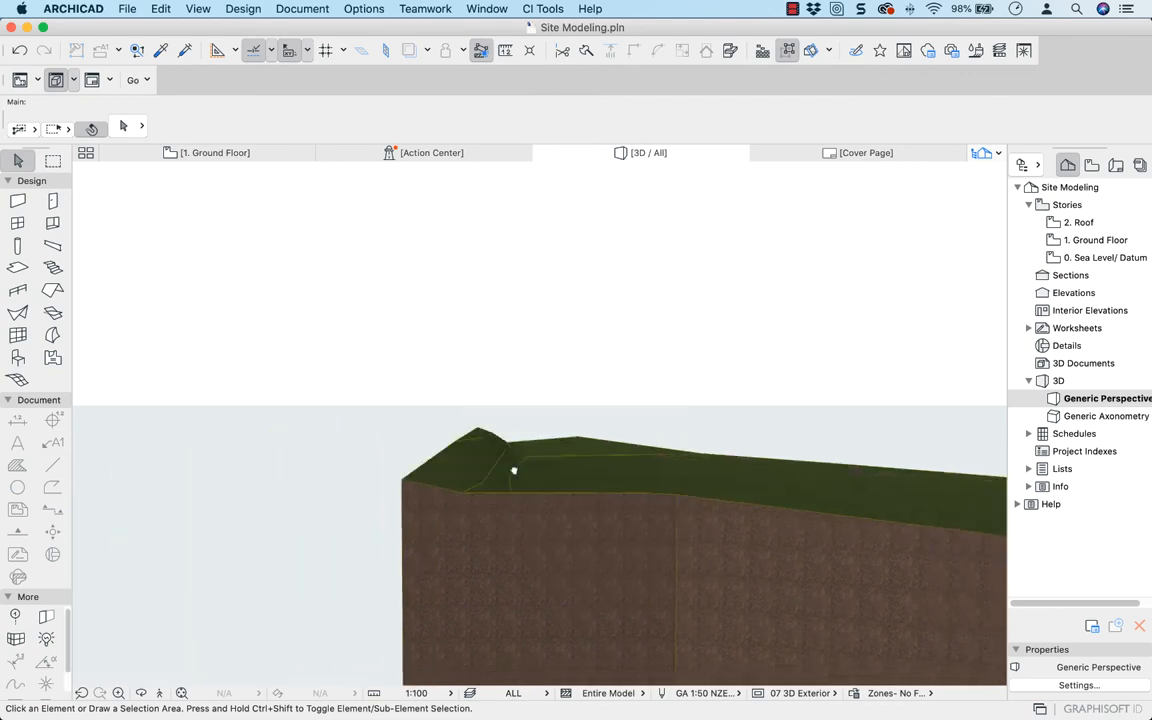
On the Ground Floor plan, move the second ridge's northernmost inner point about 0.8 m, almost against the neighbouring ridge
{"action": "left_click", "coordinate": [282, 155]}
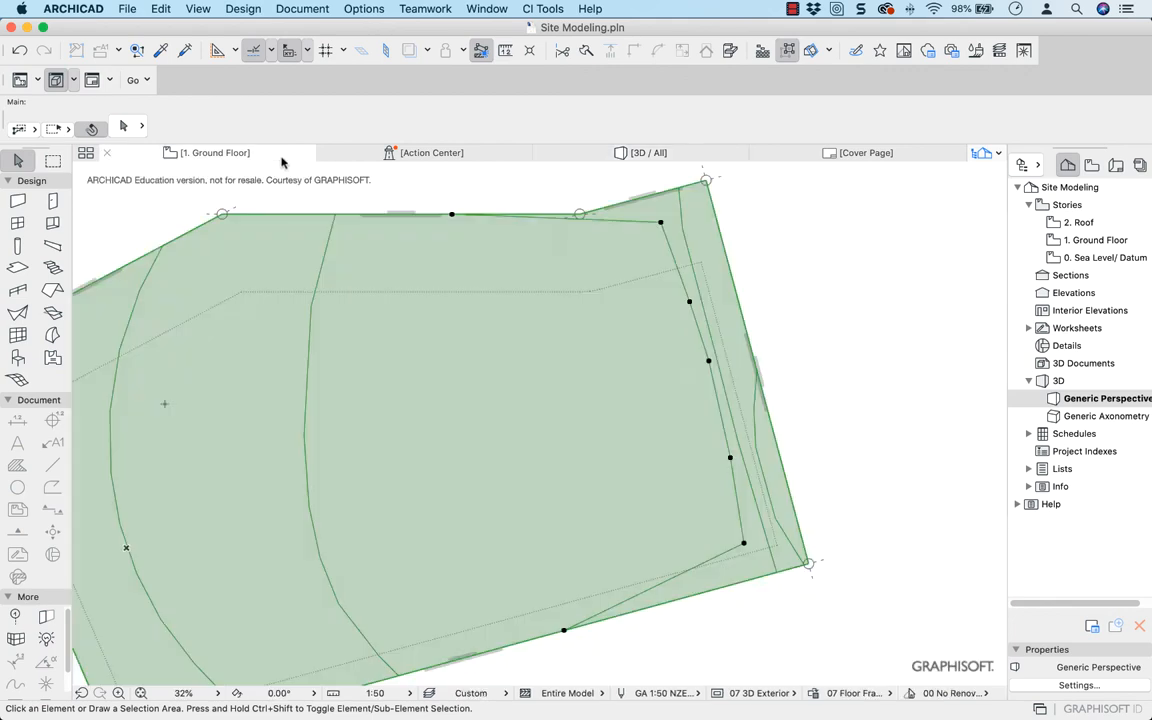
{"action": "left_click", "coordinate": [679, 326]}
{"action": "scroll", "coordinate": [670, 260], "scroll_direction": "up", "scroll_amount": 10}
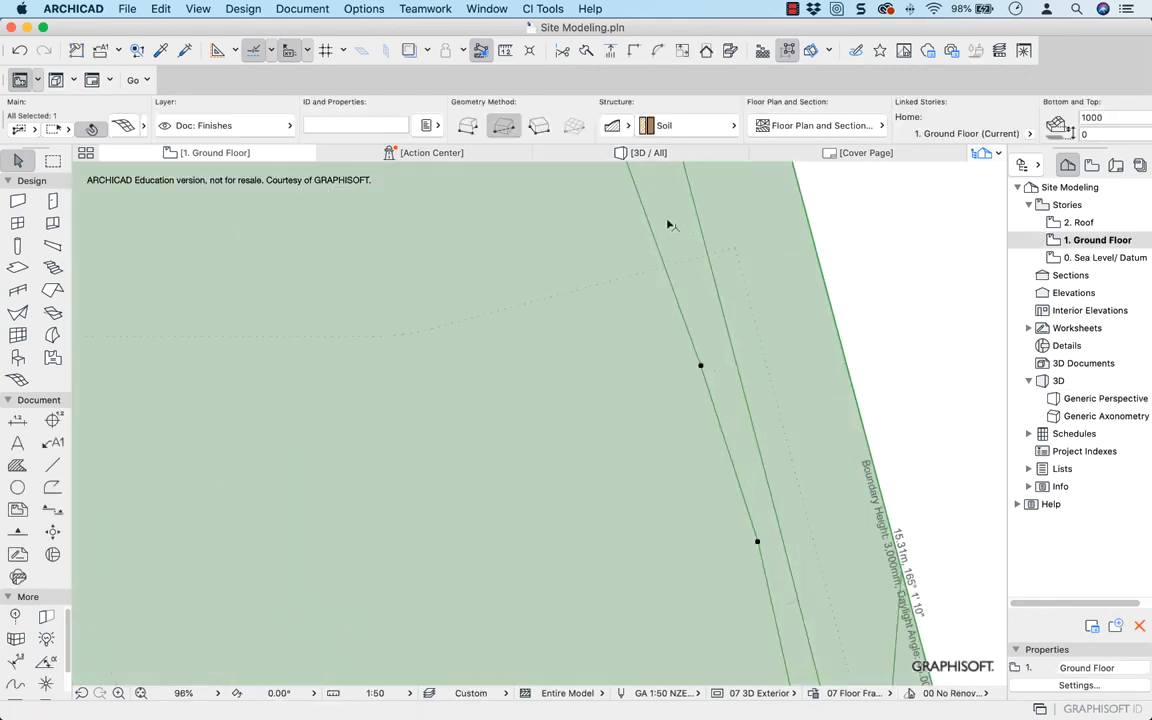
{"action": "middle_click_drag", "start_coordinate": [667, 262], "coordinate": [660, 504]}
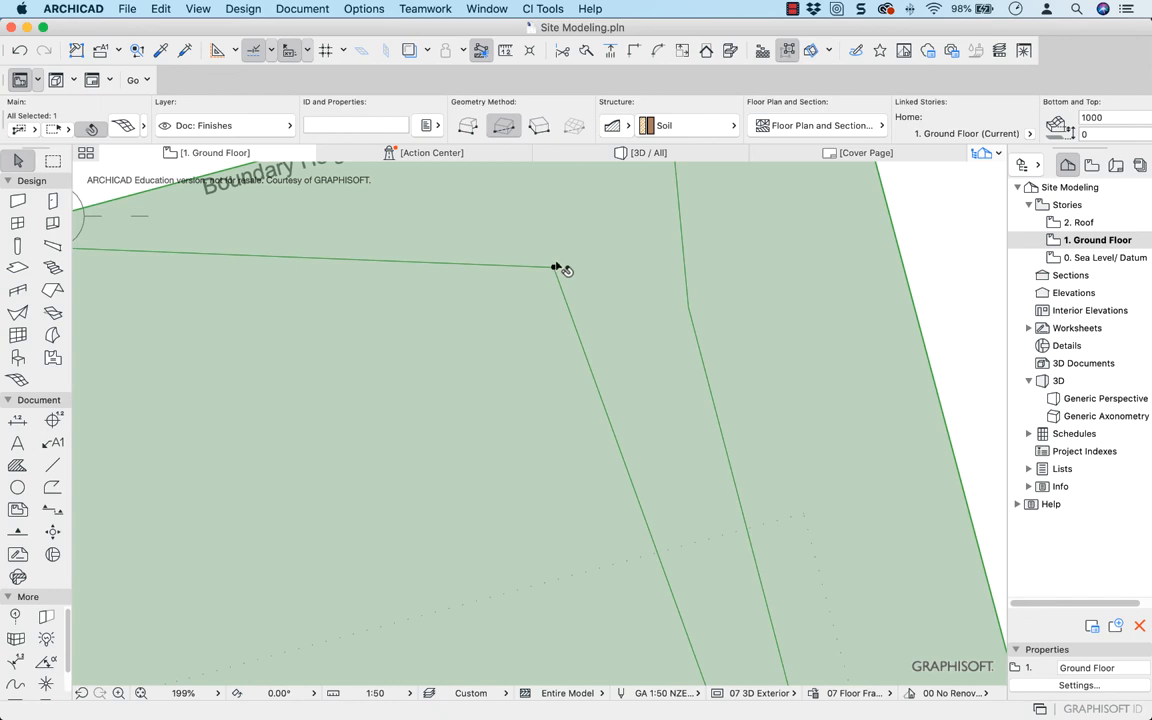
{"action": "left_click", "coordinate": [555, 266]}
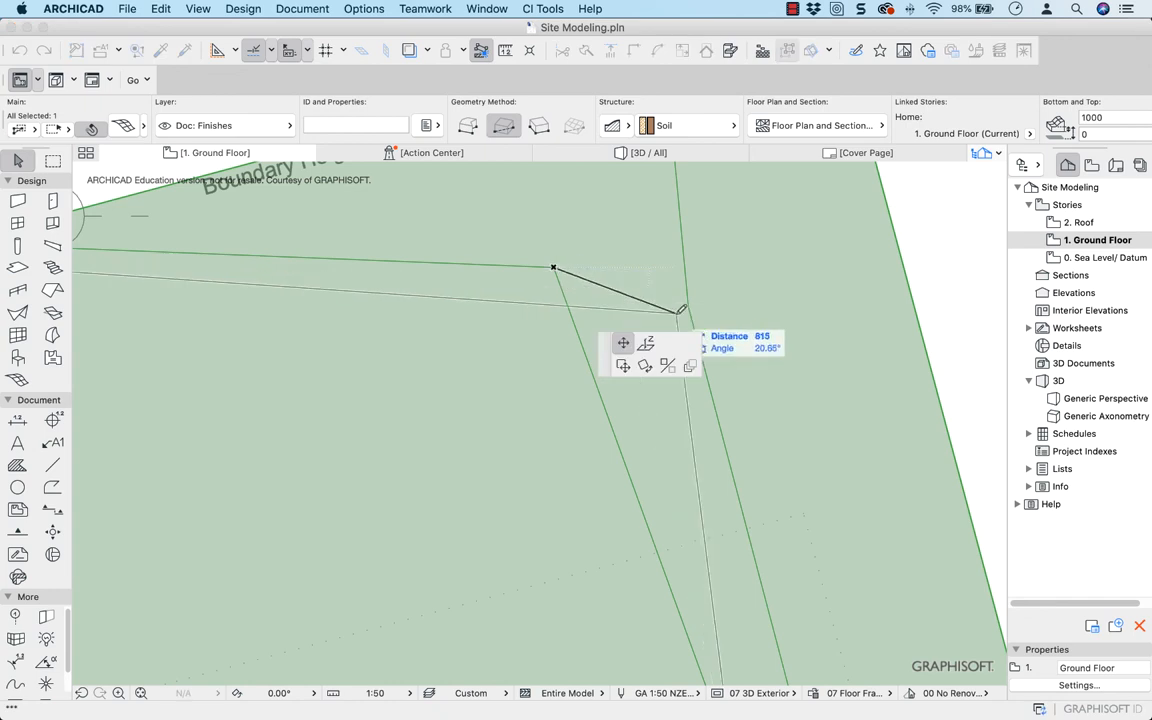
{"action": "left_click", "coordinate": [680, 306]}
Move the ridge's next two inner points to the south eastward, almost against the neighbouring ridge, the second by about 270 mm
{"action": "middle_click_drag", "start_coordinate": [645, 420], "coordinate": [351, 232]}
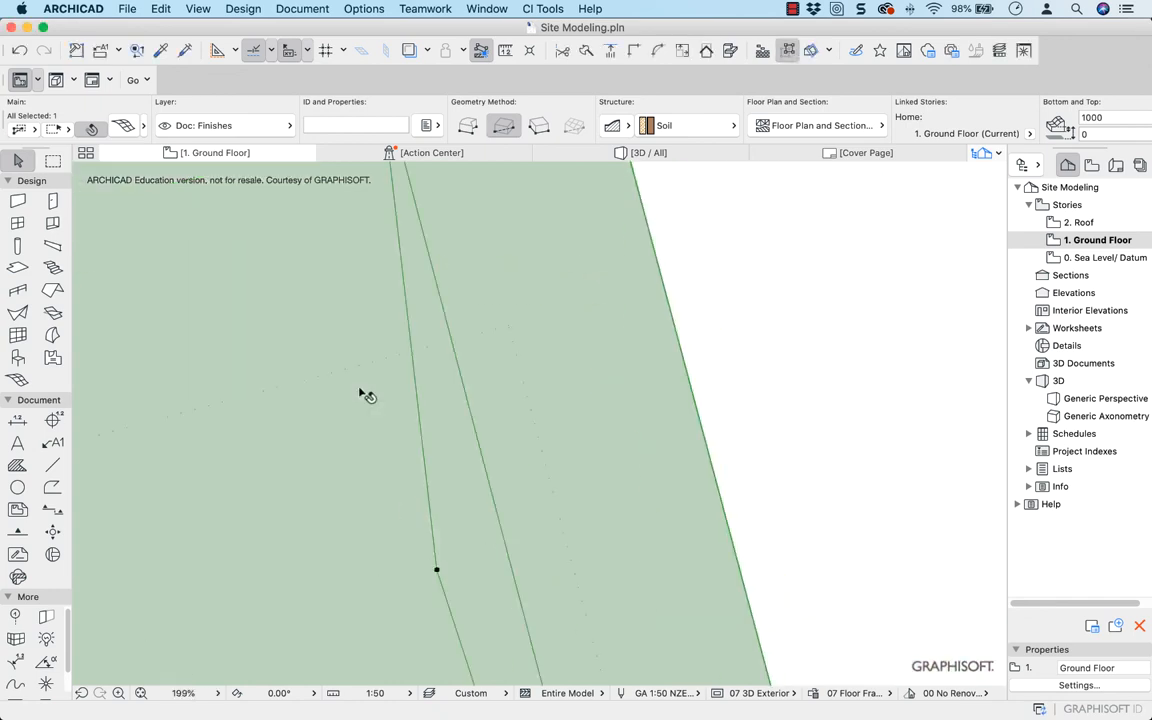
{"action": "left_click", "coordinate": [436, 573]}
{"action": "left_click", "coordinate": [498, 560]}
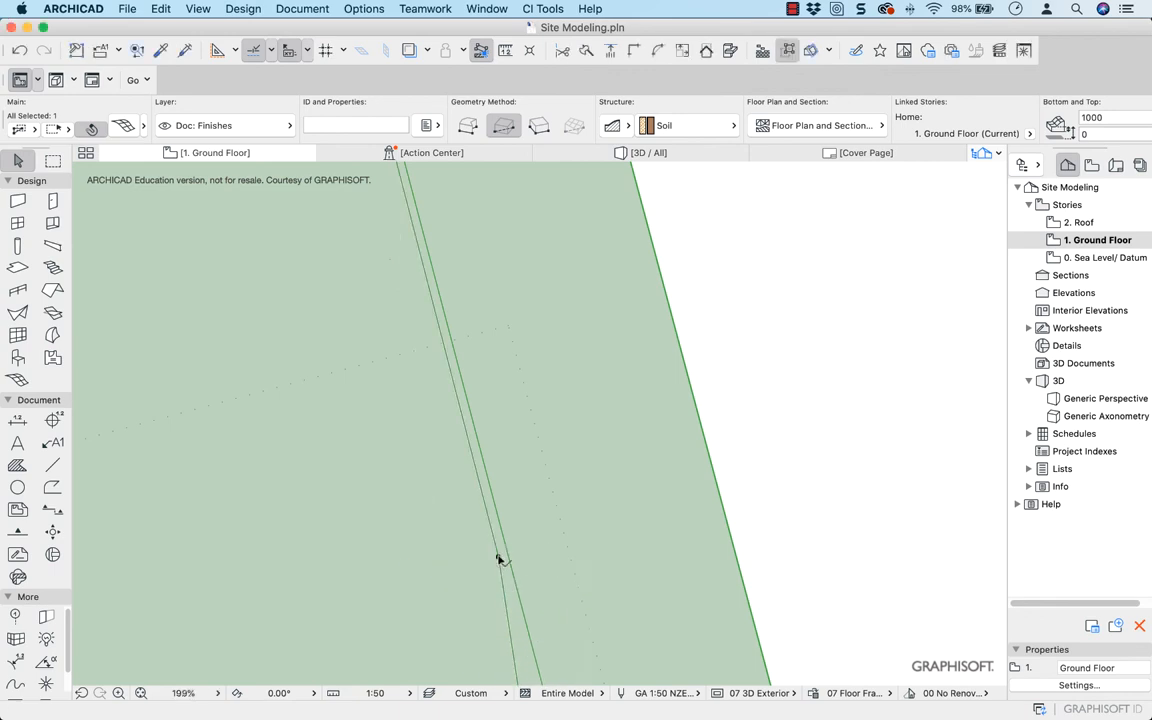
{"action": "middle_click_drag", "start_coordinate": [498, 560], "coordinate": [237, 213]}
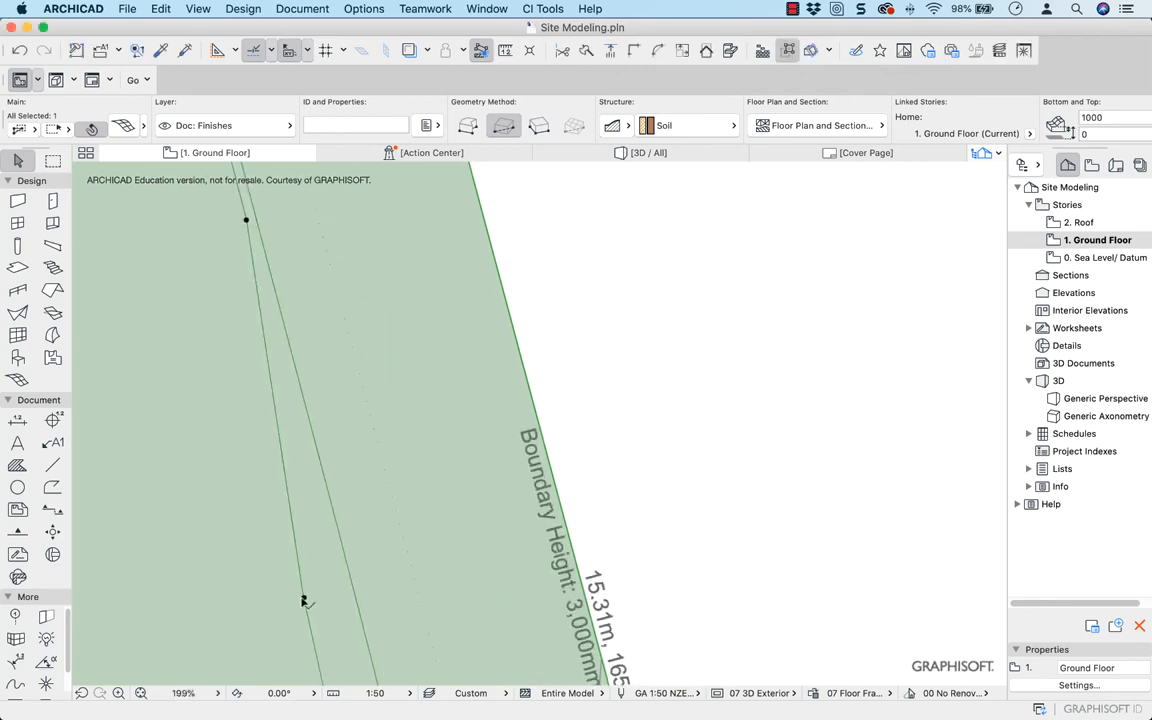
{"action": "left_click", "coordinate": [304, 598]}
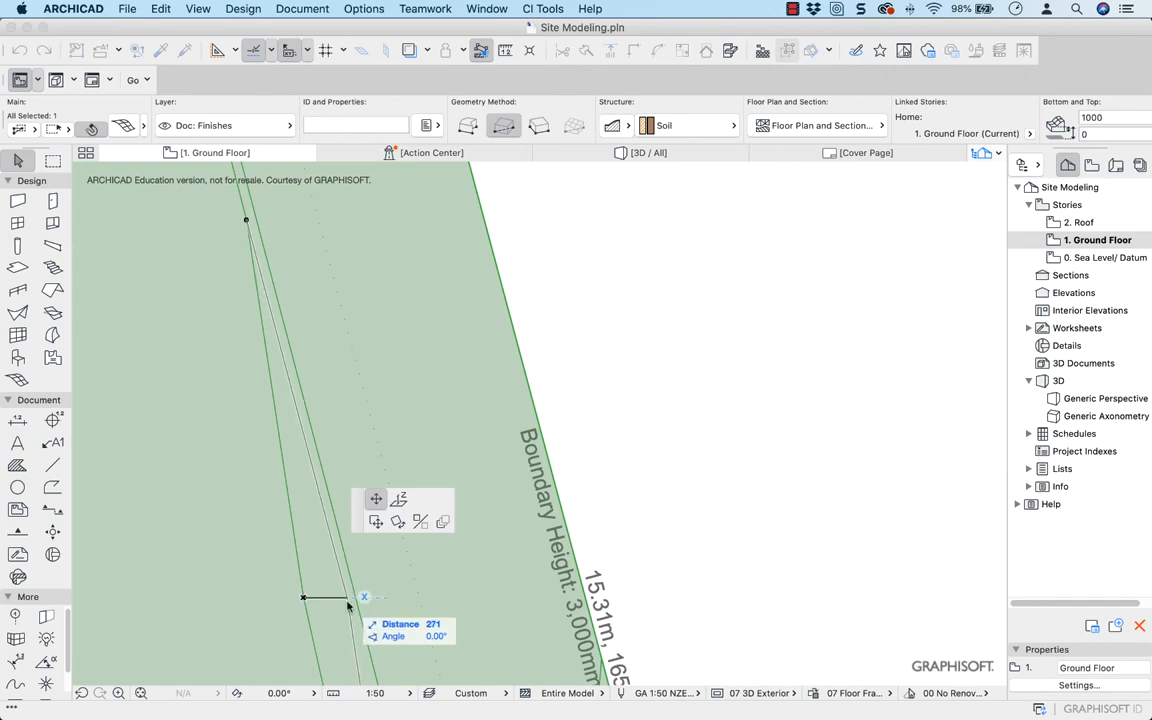
{"action": "left_click", "coordinate": [347, 598]}
Move the second ridge's fourth inner point from the north about 450 mm north-east, almost against the neighbouring ridge
{"action": "middle_click_drag", "start_coordinate": [367, 620], "coordinate": [311, 249]}
{"action": "middle_click_drag", "start_coordinate": [368, 576], "coordinate": [303, 285]}
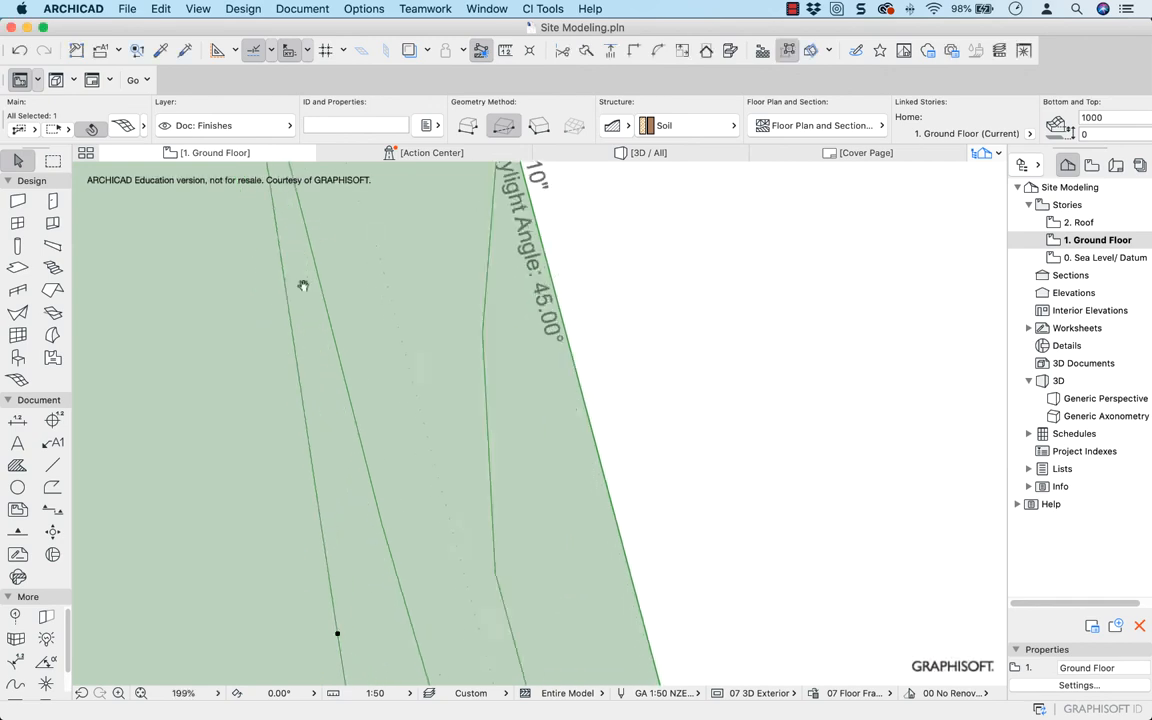
{"action": "scroll", "coordinate": [334, 566], "scroll_direction": "up", "scroll_amount": 2}
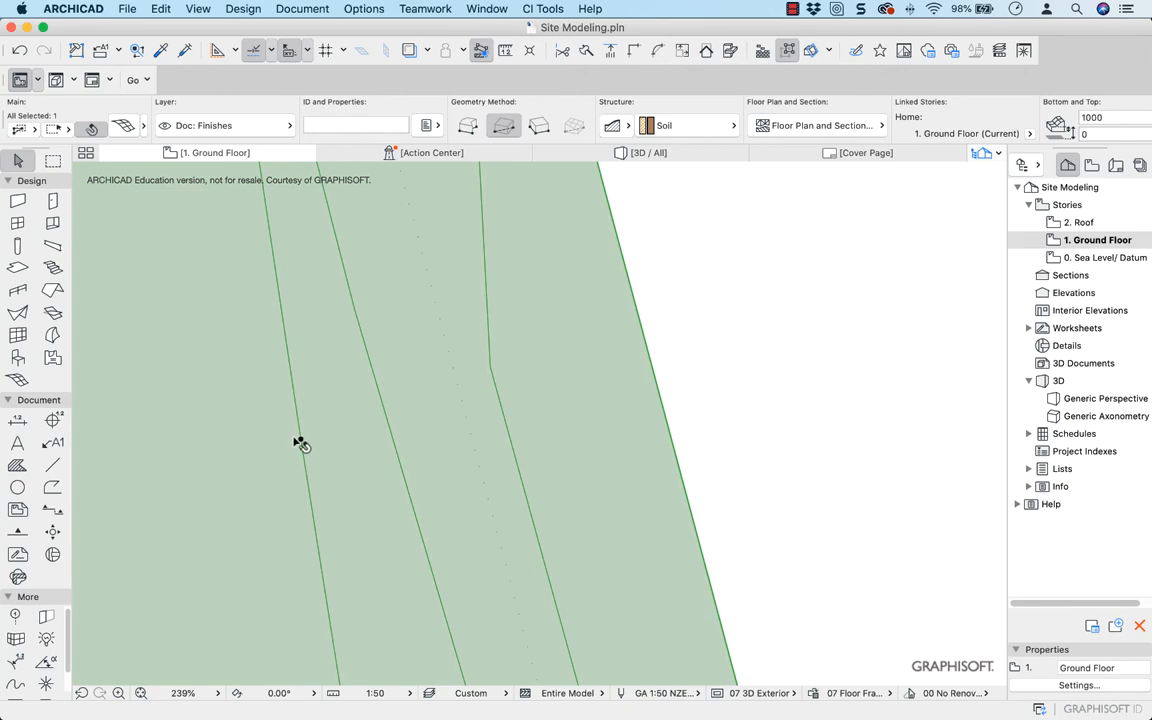
{"action": "left_click", "coordinate": [298, 440]}
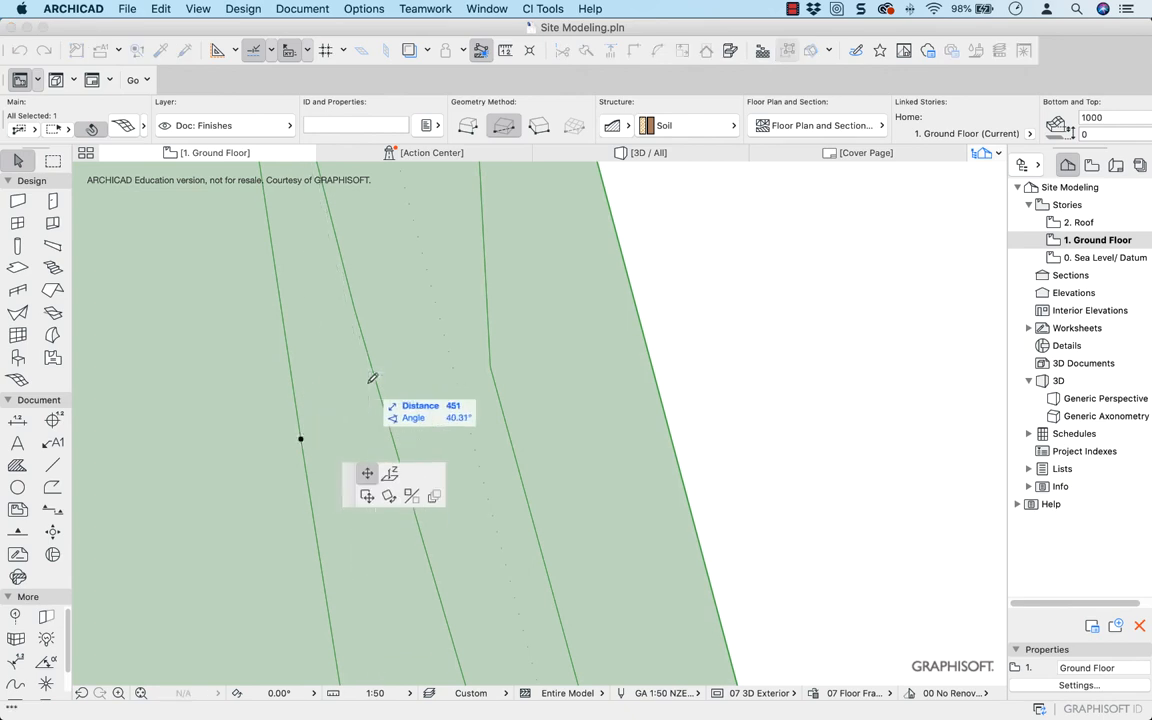
{"action": "left_click", "coordinate": [367, 383]}
Move the same ridge's southernmost inner point about 1183 mm south-east, continuing the narrow gap beside the neighbouring ridge
{"action": "scroll", "coordinate": [463, 592], "scroll_direction": "down", "scroll_amount": 4}
{"action": "middle_click_drag", "start_coordinate": [464, 591], "coordinate": [420, 443]}
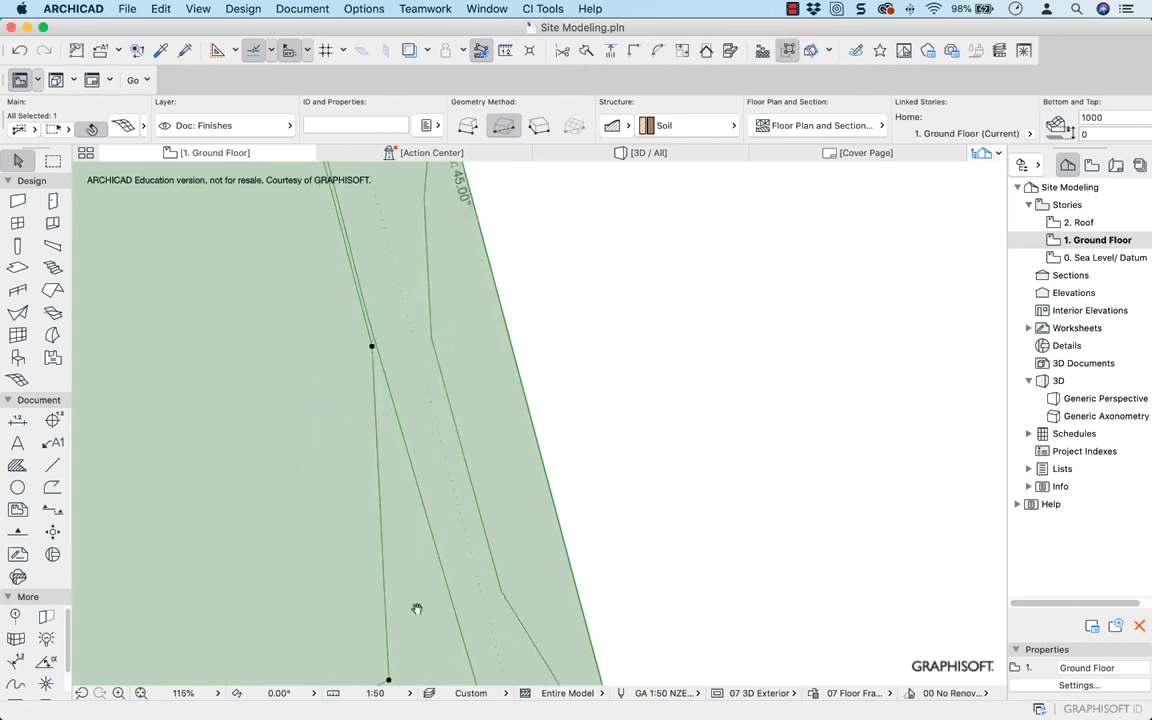
{"action": "middle_click_drag", "start_coordinate": [417, 606], "coordinate": [374, 504]}
{"action": "left_click", "coordinate": [347, 579]}
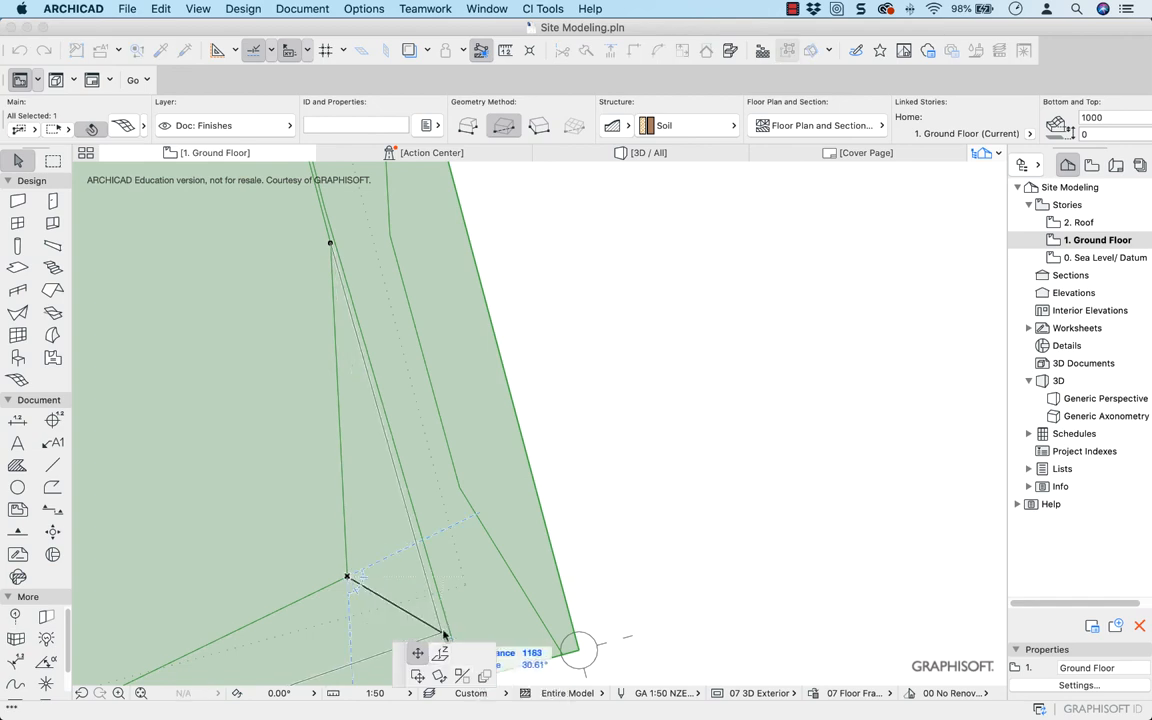
{"action": "left_click", "coordinate": [443, 634]}
Open the 3D view and move around the site mesh to examine the steep bank between the two closely spaced ridges
{"action": "left_click", "coordinate": [645, 153]}
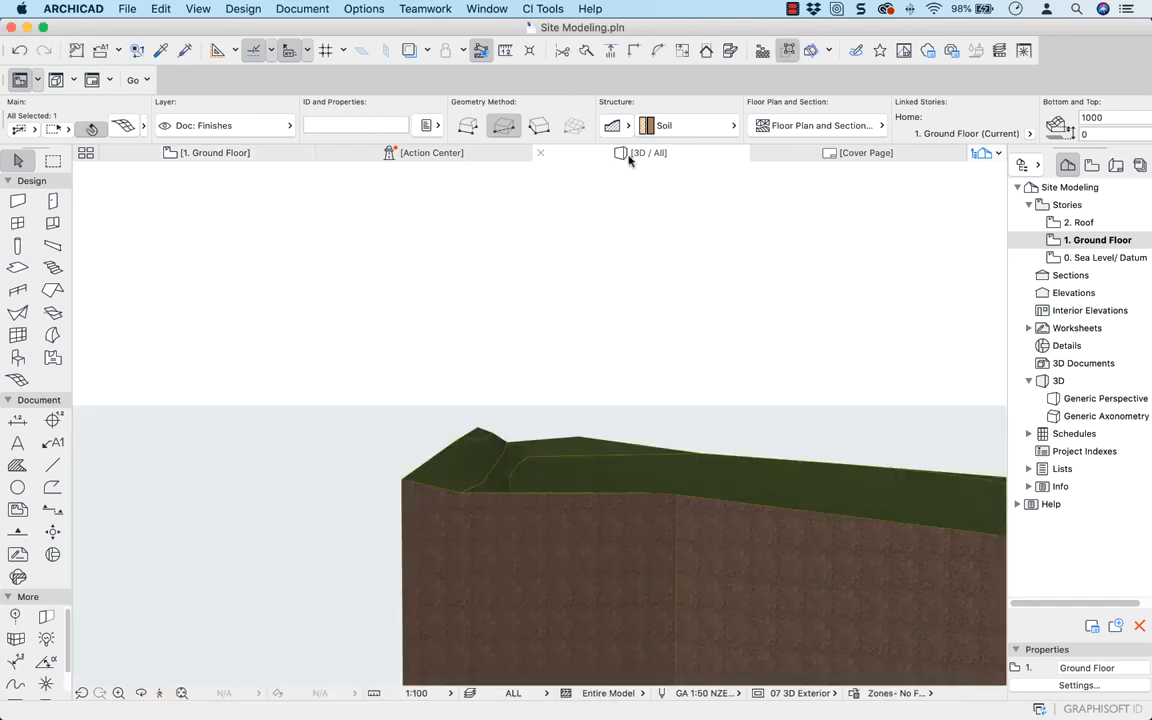
{"action": "scroll", "coordinate": [500, 463], "scroll_direction": "up", "scroll_amount": 5}
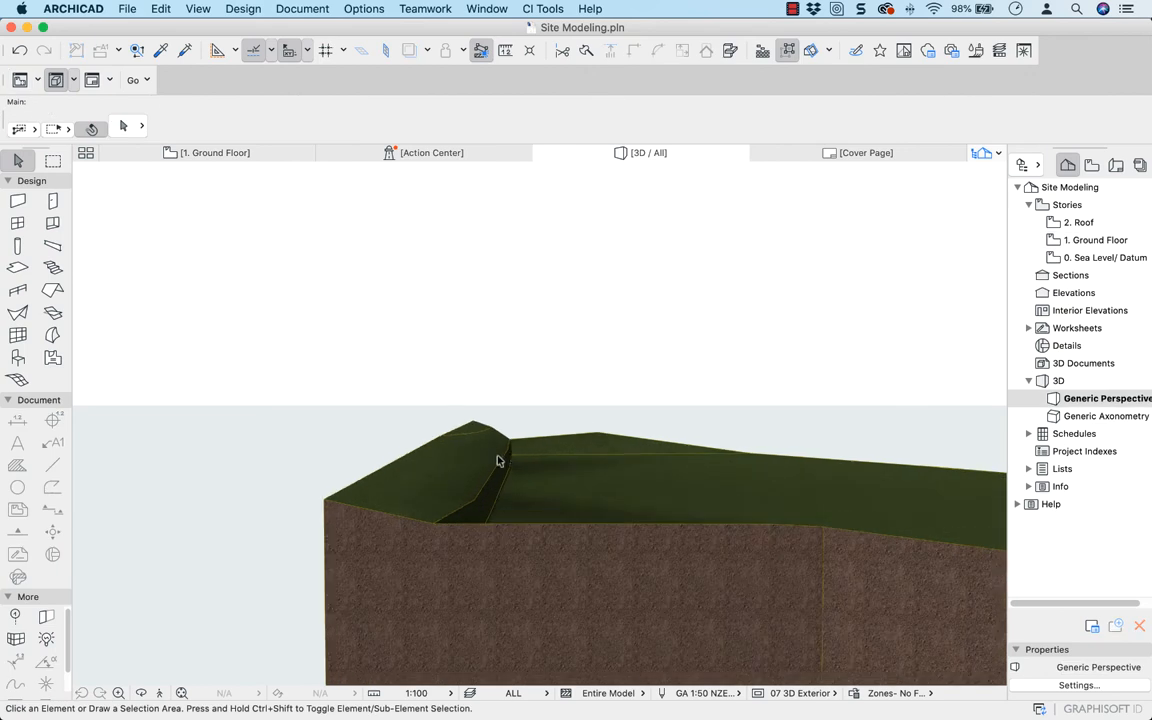
{"action": "scroll", "coordinate": [498, 461], "scroll_direction": "up", "scroll_amount": 2}
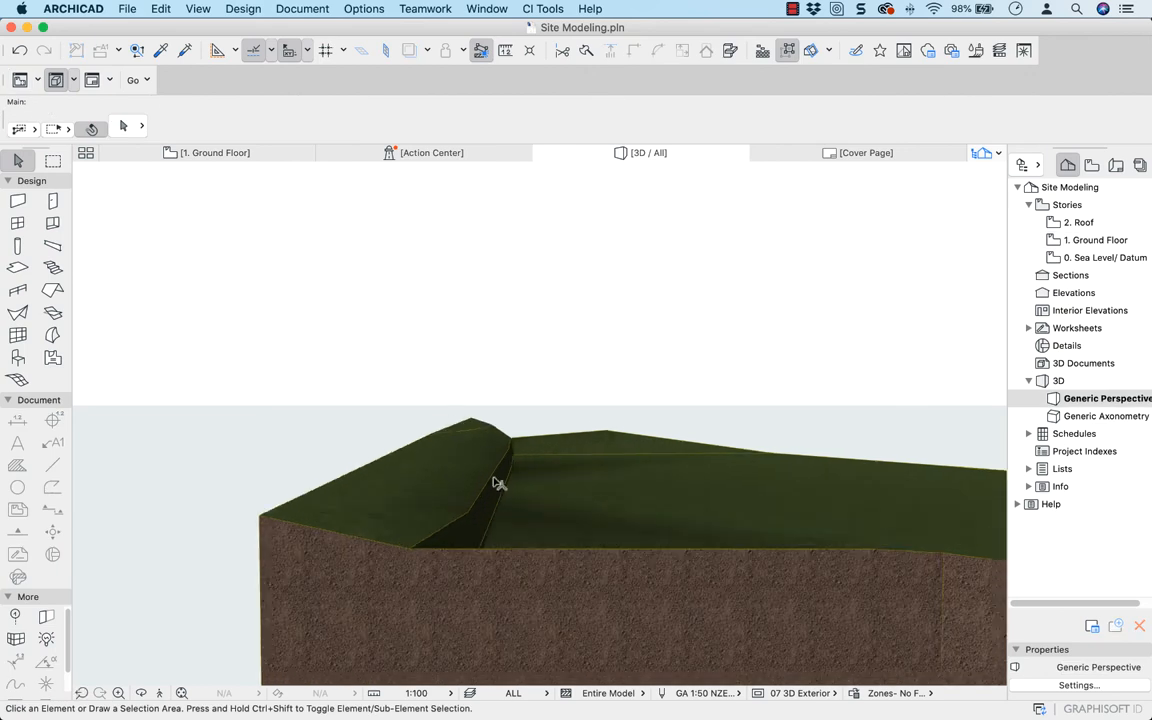
{"action": "left_click_drag", "start_coordinate": [605, 490], "coordinate": [238, 487]}
{"action": "left_click_drag", "start_coordinate": [501, 501], "coordinate": [319, 439]}
{"action": "left_click_drag", "start_coordinate": [706, 503], "coordinate": [303, 442]}
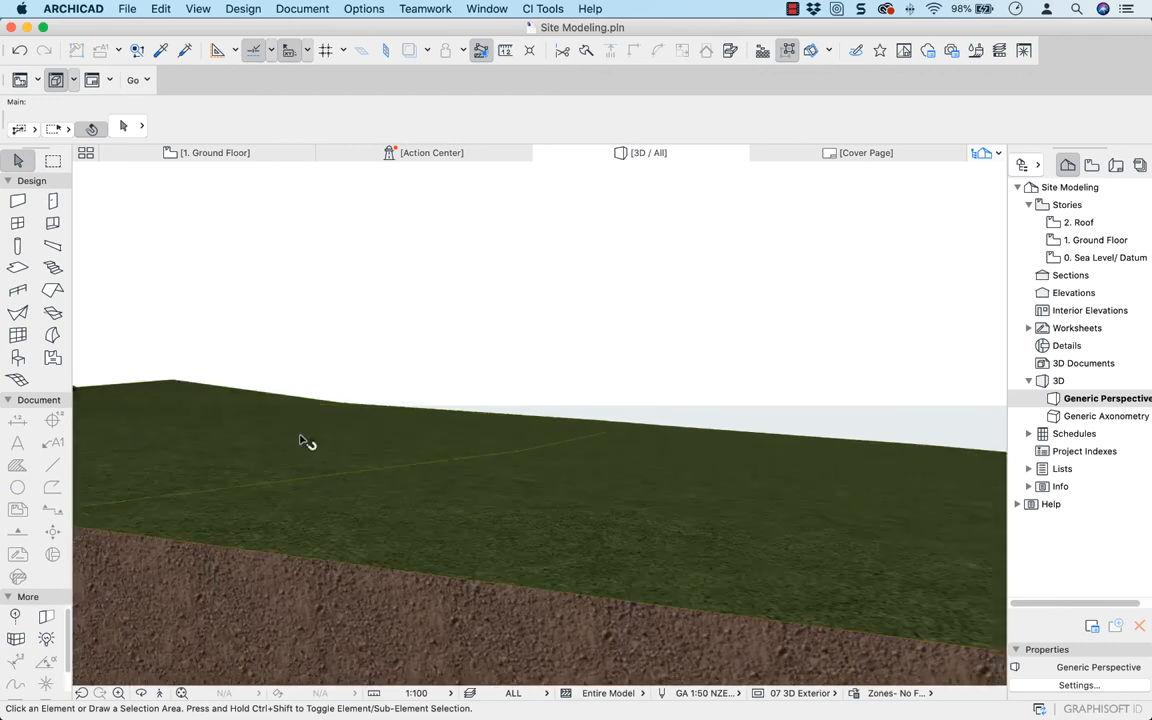
On the Ground Floor plan, undo the ridge point moves and the preceding deletion and mesh edit, restoring the widely spaced contour ridges
{"action": "left_click", "coordinate": [234, 163]}
{"action": "left_click", "coordinate": [234, 158]}
{"action": "scroll", "coordinate": [440, 400], "scroll_direction": "down", "scroll_amount": 2}
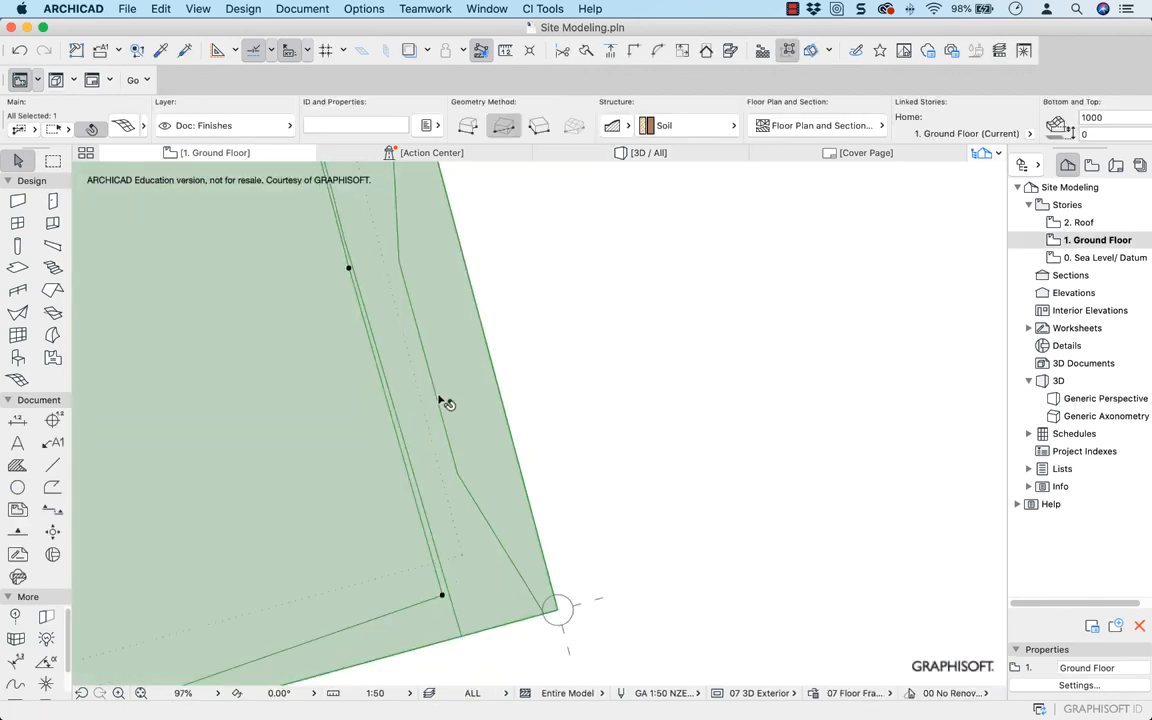
{"action": "middle_click_drag", "start_coordinate": [430, 396], "coordinate": [679, 513]}
{"action": "scroll", "coordinate": [656, 491], "scroll_direction": "down", "scroll_amount": 5}
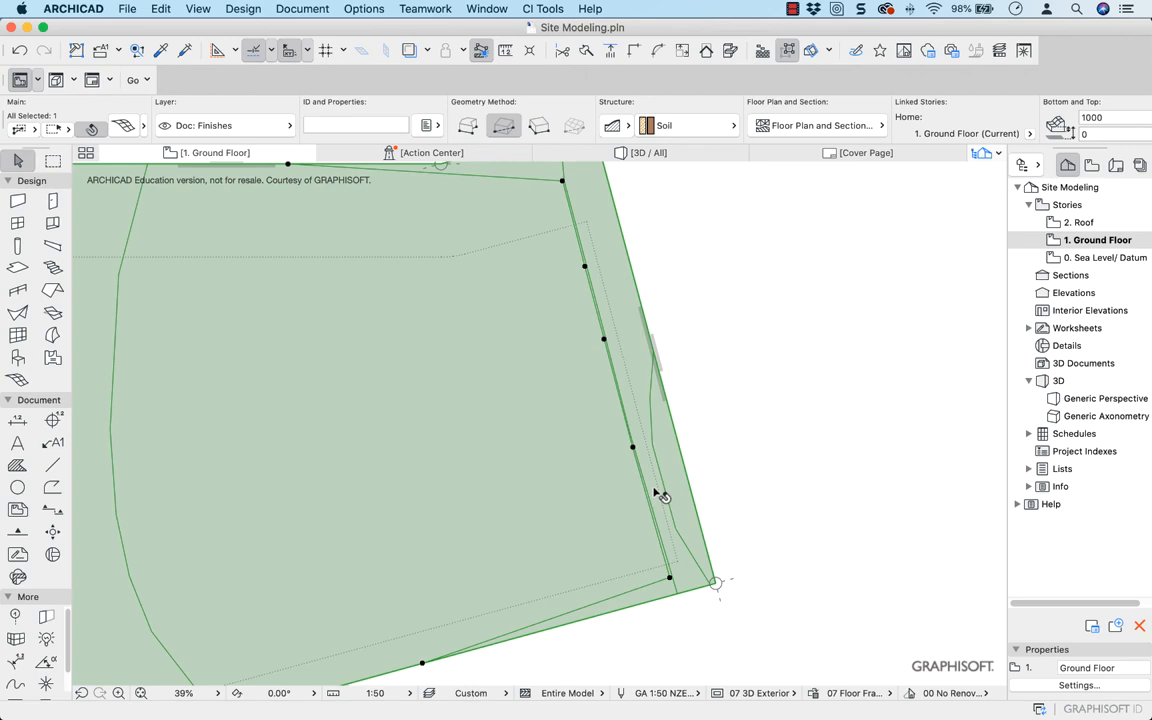
{"action": "key", "text": "ctrl+z"}
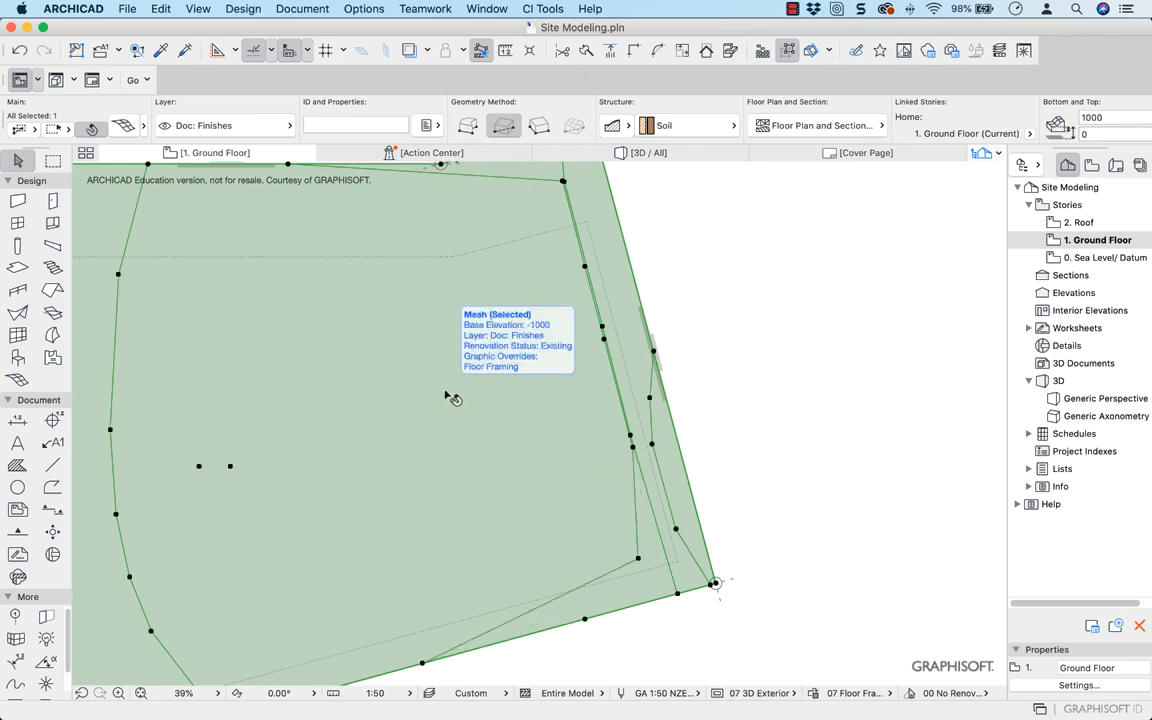
{"action": "key", "text": "ctrl+z"}
{"action": "key", "text": "ctrl+z"}
{"action": "key", "text": "ctrl+z"}
{"action": "key", "text": "ctrl+z"}
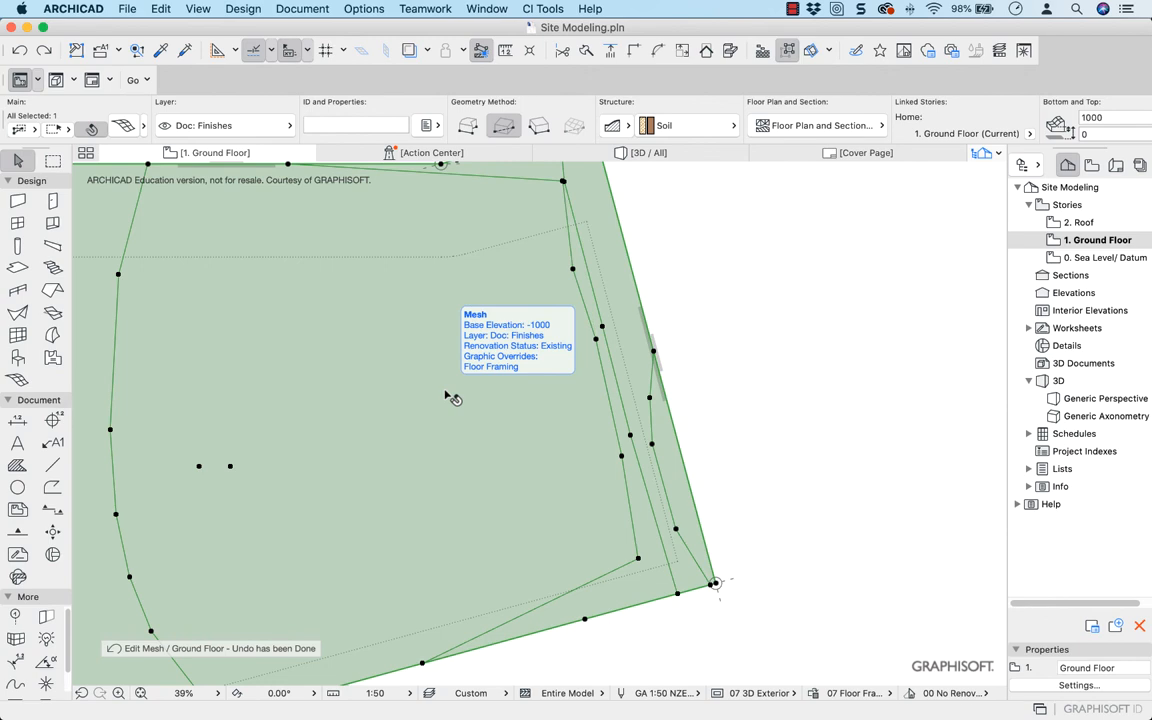
{"action": "key", "text": "super+z"}
{"action": "key", "text": "super+z"}
{"action": "key", "text": "super+z"}
{"action": "key", "text": "super+z"}
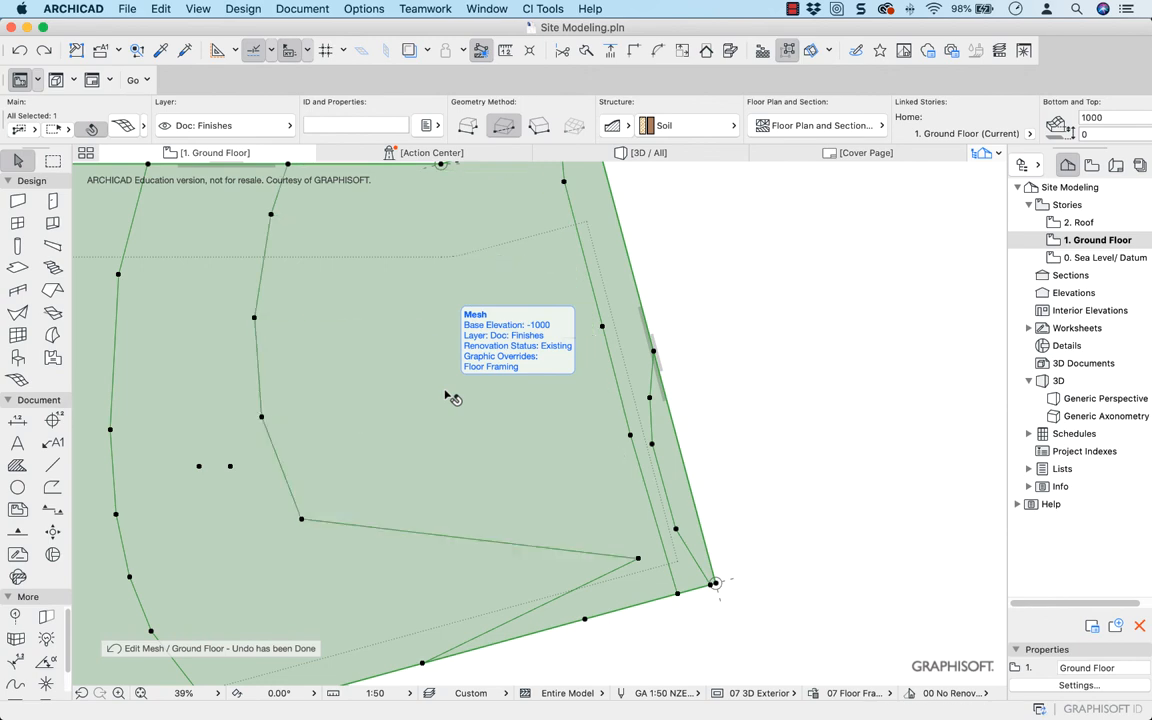
{"action": "key", "text": "super+z"}
{"action": "key", "text": "super+z"}
{"action": "key", "text": "super+z"}
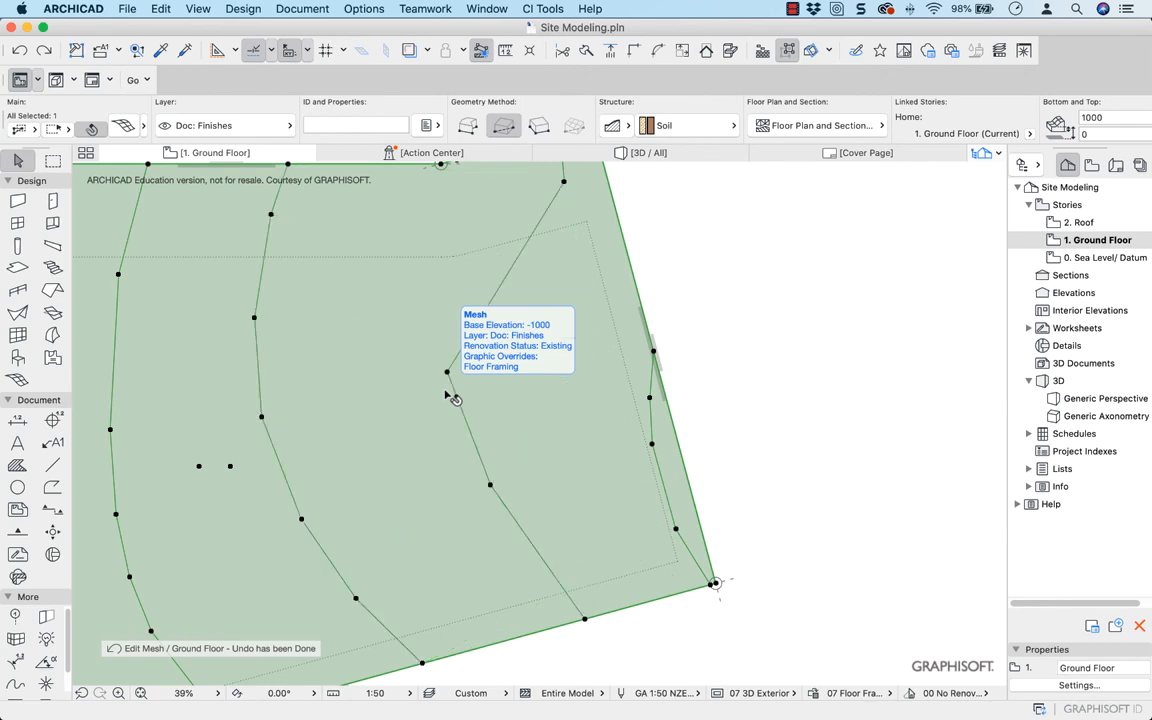
{"action": "key", "text": "super+z"}
{"action": "key", "text": "super+z"}
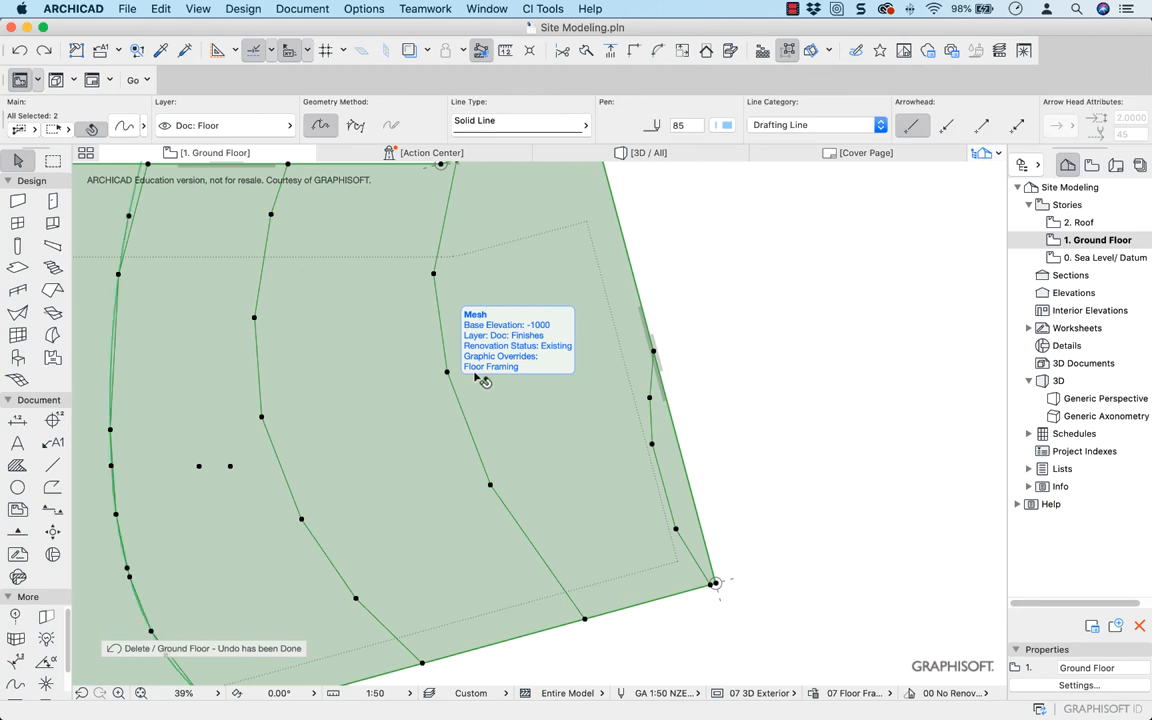
{"action": "key", "text": "super+z"}
{"action": "scroll", "coordinate": [324, 256], "scroll_direction": "down", "scroll_amount": 5}
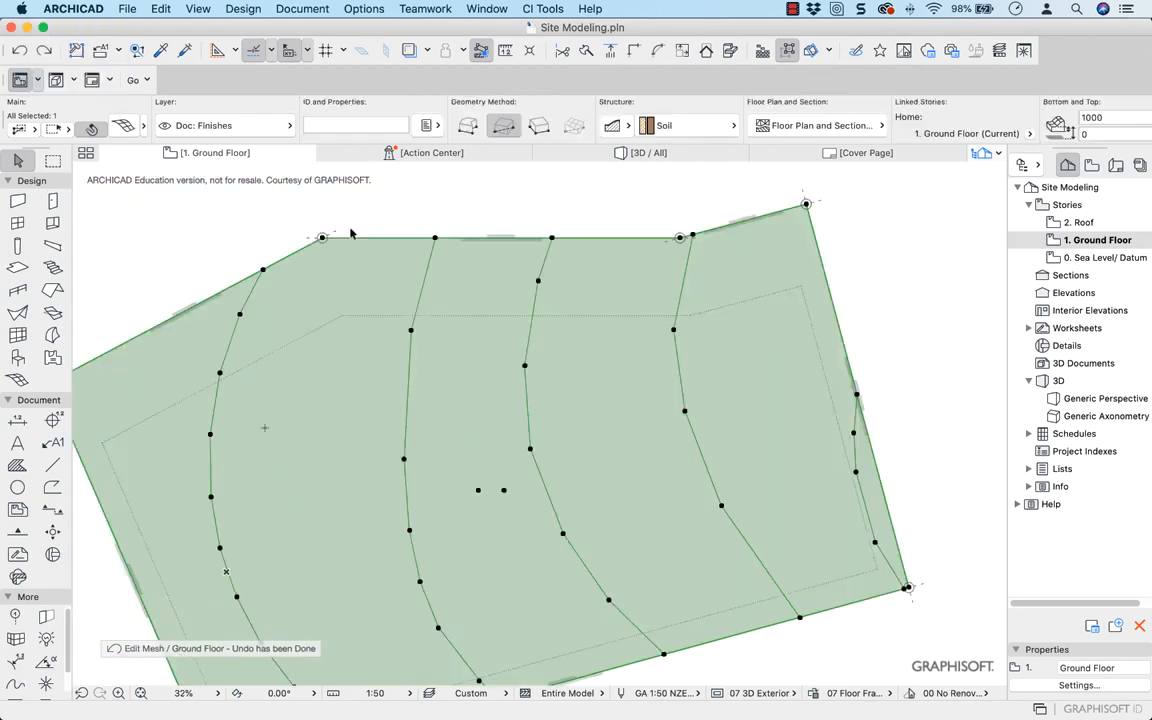